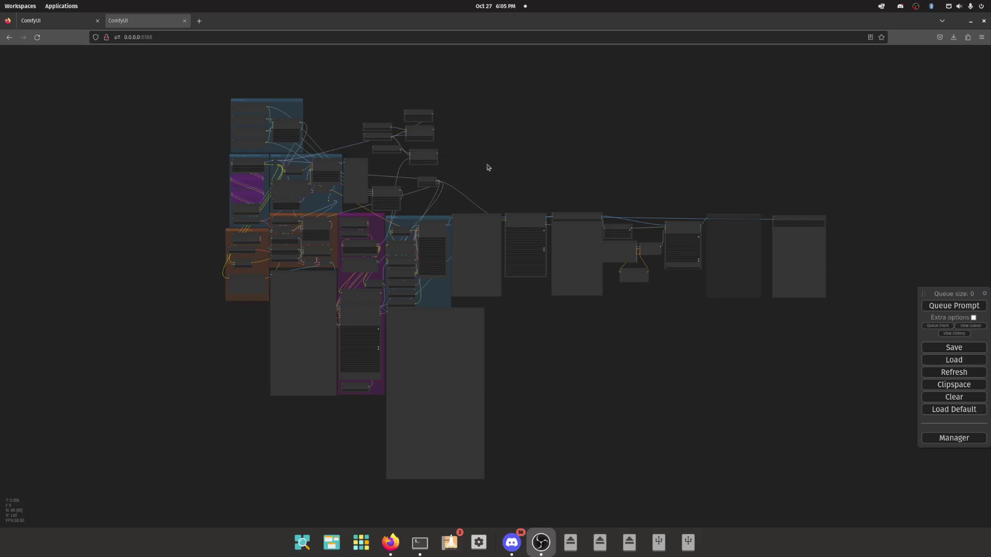
- Pan and zoom around the node graph
{"action": "left_click_drag", "start_coordinate": [535, 175], "coordinate": [503, 181]}
{"action": "scroll", "coordinate": [338, 181], "scroll_direction": "up", "scroll_amount": 3}
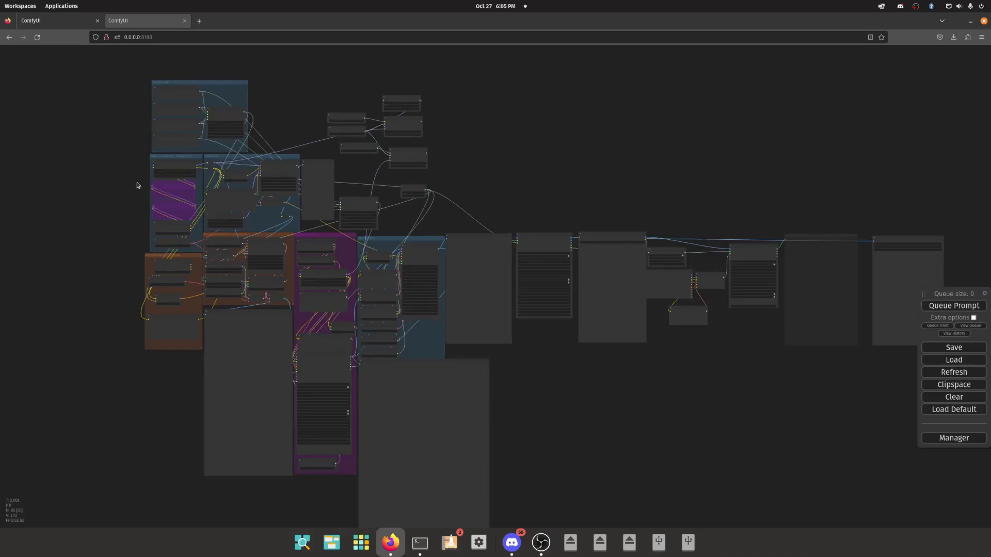
{"action": "left_click_drag", "start_coordinate": [642, 188], "coordinate": [593, 139]}
{"action": "scroll", "coordinate": [593, 139], "scroll_direction": "down", "scroll_amount": 1}
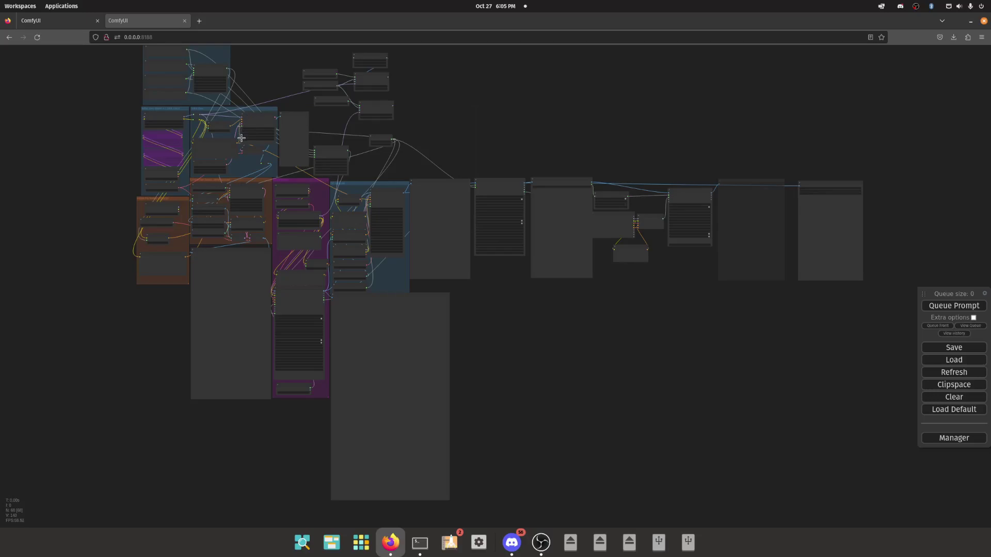
- Close the second workflow tab and zoom around the remaining text-to-image graph
{"action": "middle_click", "coordinate": [156, 23]}
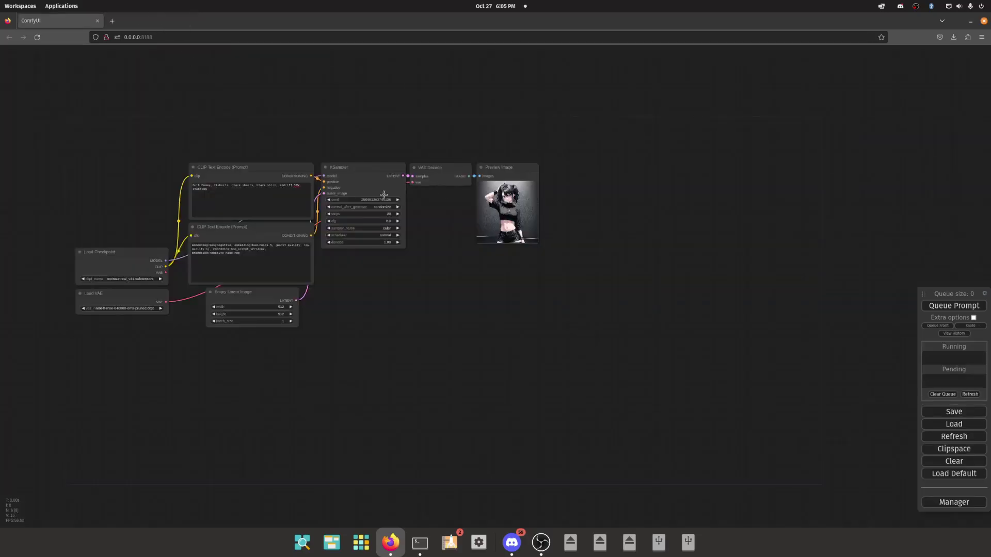
{"action": "scroll", "coordinate": [169, 190], "scroll_direction": "up", "scroll_amount": 8}
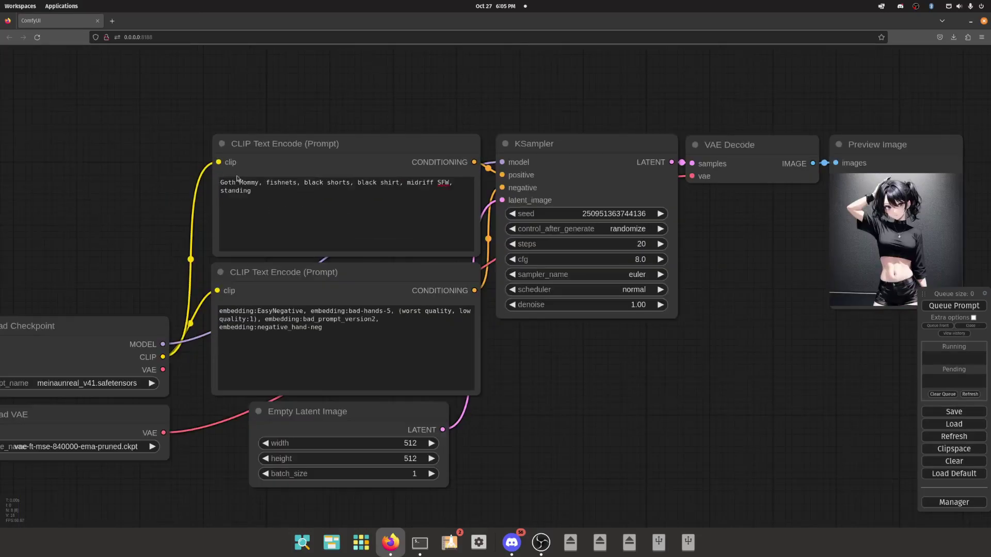
{"action": "scroll", "coordinate": [187, 176], "scroll_direction": "down", "scroll_amount": 4}
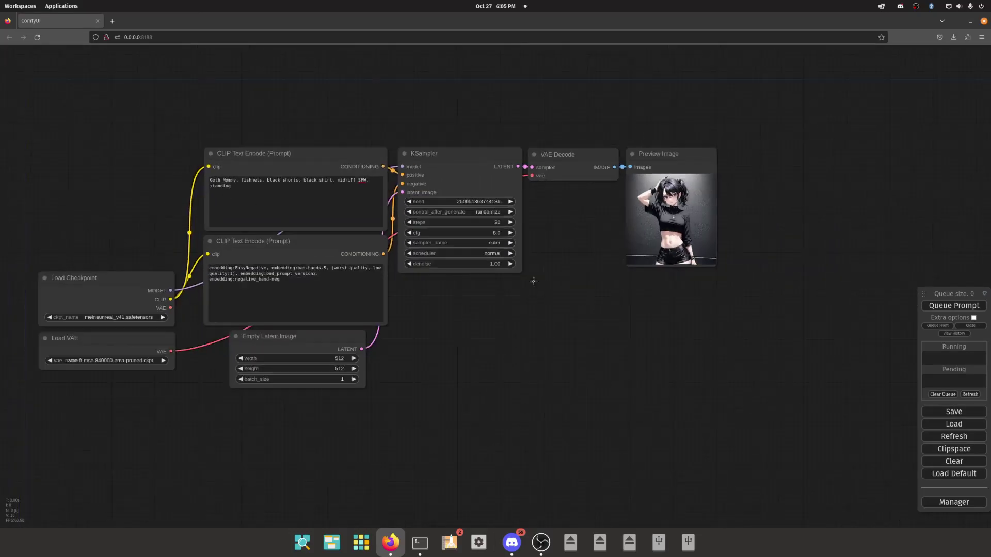
{"action": "scroll", "coordinate": [562, 294], "scroll_direction": "up", "scroll_amount": 1}
{"action": "scroll", "coordinate": [767, 209], "scroll_direction": "up", "scroll_amount": 9}
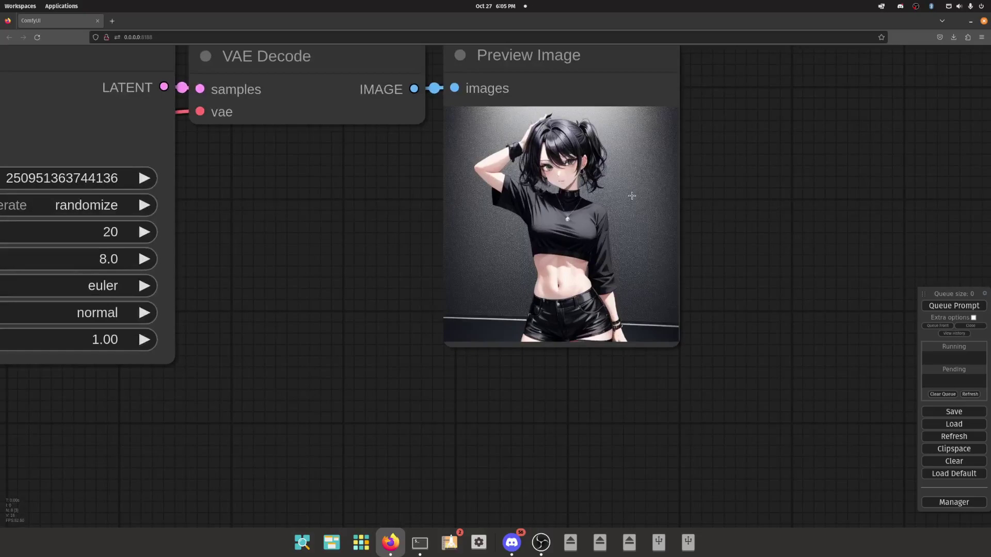
{"action": "scroll", "coordinate": [627, 192], "scroll_direction": "down", "scroll_amount": 15}
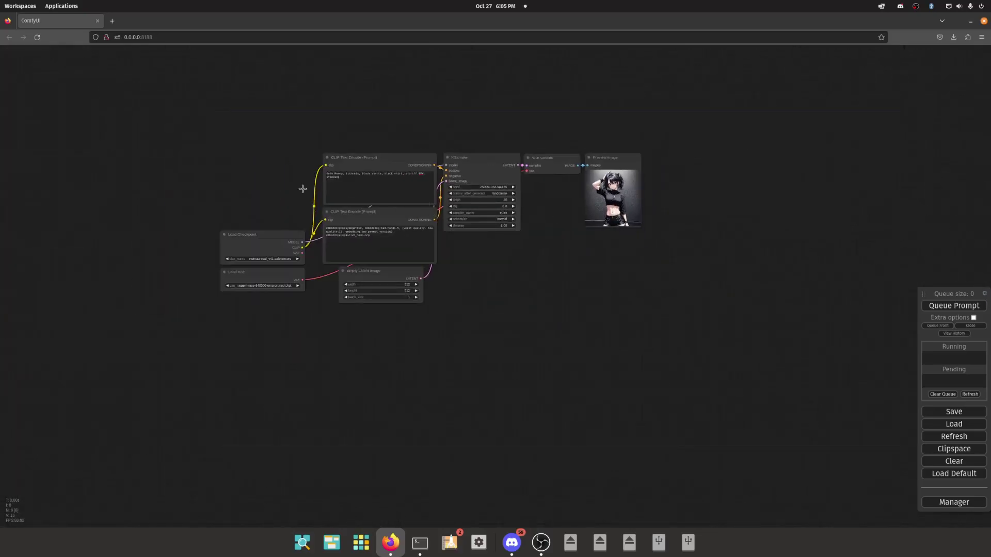
{"action": "scroll", "coordinate": [290, 183], "scroll_direction": "up", "scroll_amount": 12}
{"action": "scroll", "coordinate": [239, 178], "scroll_direction": "down", "scroll_amount": 7}
{"action": "scroll", "coordinate": [235, 193], "scroll_direction": "down", "scroll_amount": 1}
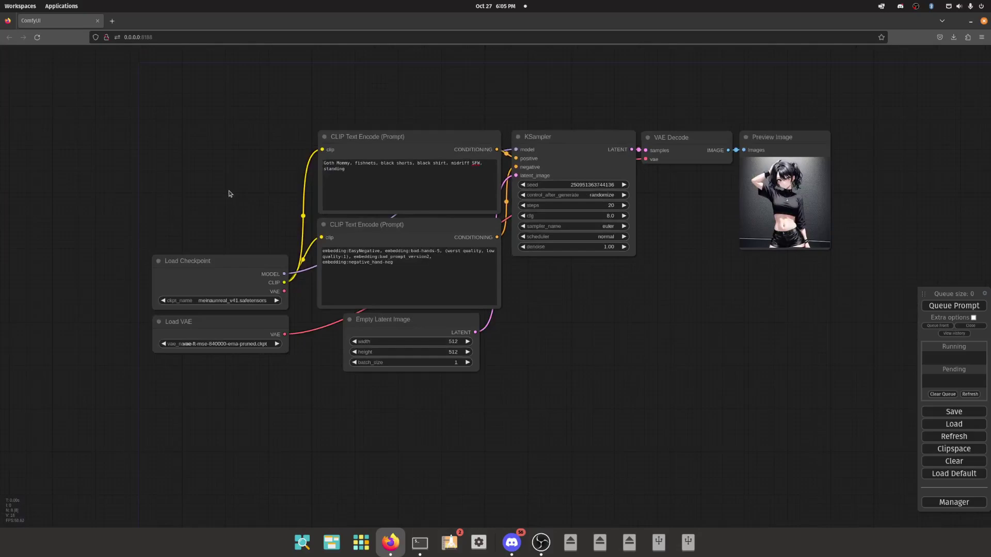
{"action": "scroll", "coordinate": [230, 193], "scroll_direction": "up", "scroll_amount": 4}
{"action": "scroll", "coordinate": [229, 194], "scroll_direction": "down", "scroll_amount": 4}
- Delete the positive prompt text after 'Goth' and queue two generations
{"action": "left_click_drag", "start_coordinate": [335, 163], "coordinate": [371, 190]}
{"action": "key", "text": "ctrl+c"}
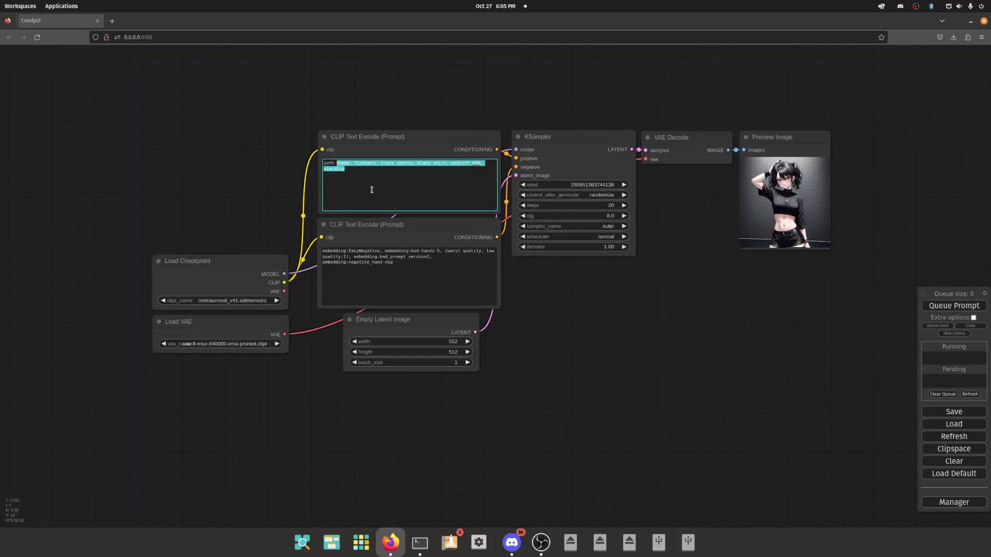
{"action": "key", "text": "BackSpace"}
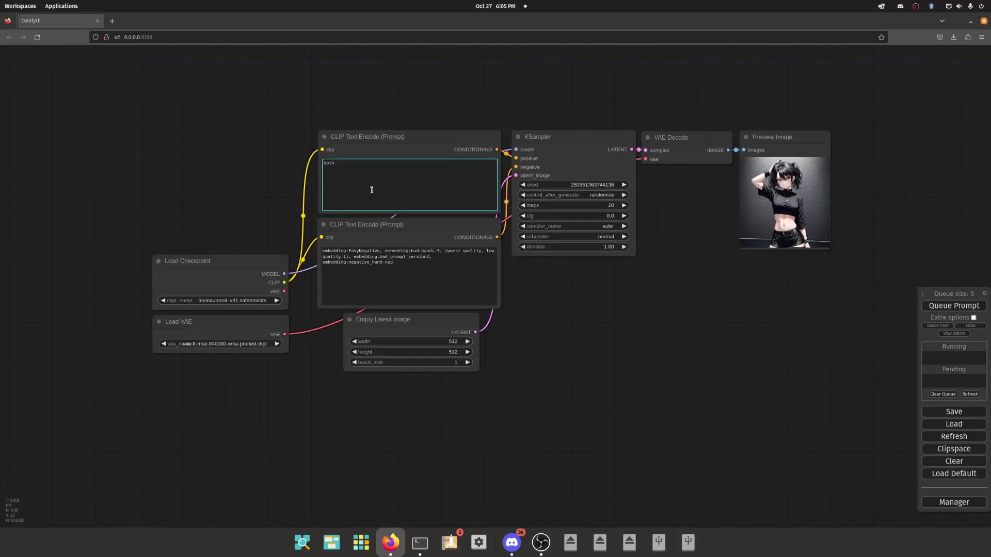
{"action": "key", "text": "ctrl+Return"}
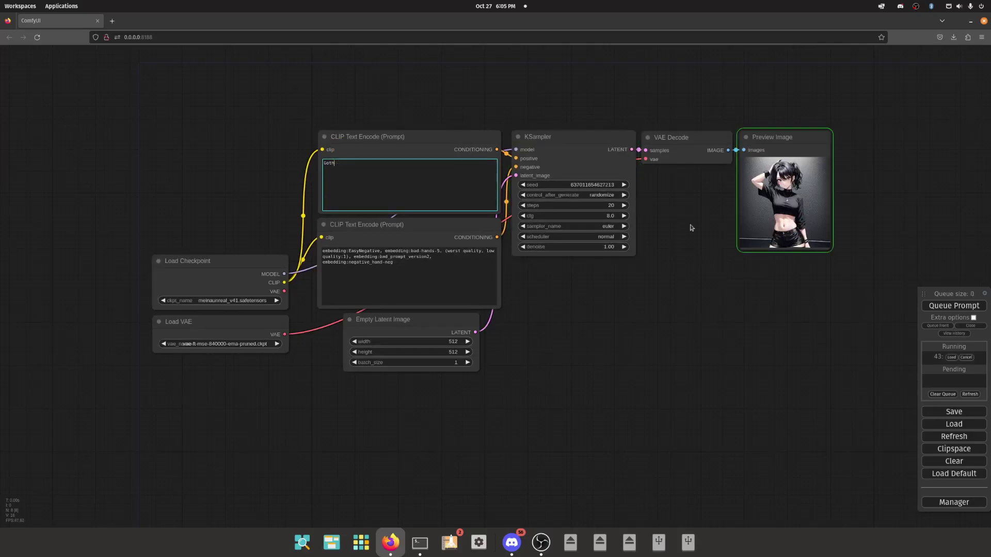
{"action": "left_click", "coordinate": [954, 306]}
{"action": "scroll", "coordinate": [848, 188], "scroll_direction": "up", "scroll_amount": 18}
{"action": "scroll", "coordinate": [774, 174], "scroll_direction": "down", "scroll_amount": 15}
- Queue two more renders with the 'Goth girl' prompt
{"action": "left_click", "coordinate": [105, 147]}
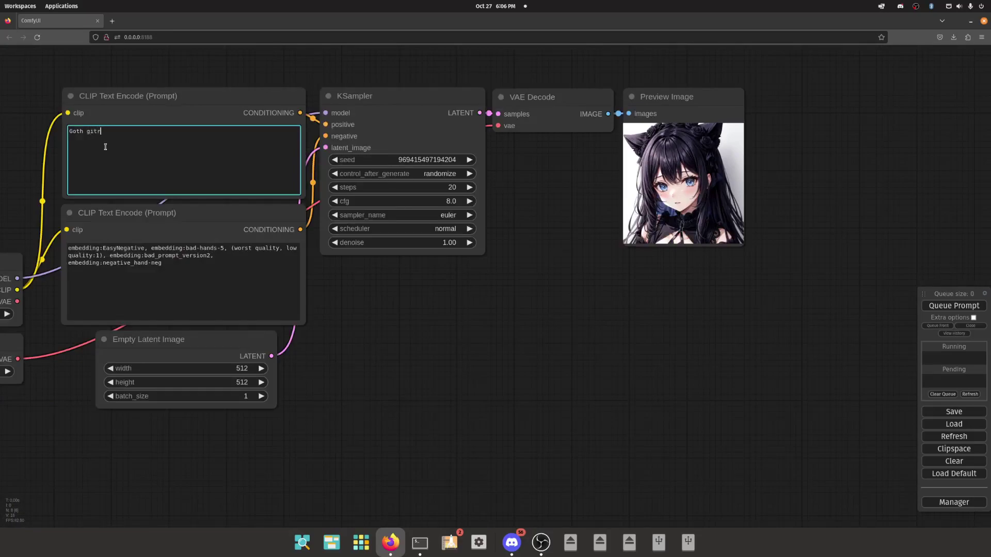
{"action": "key", "text": "ctrl+Return"}
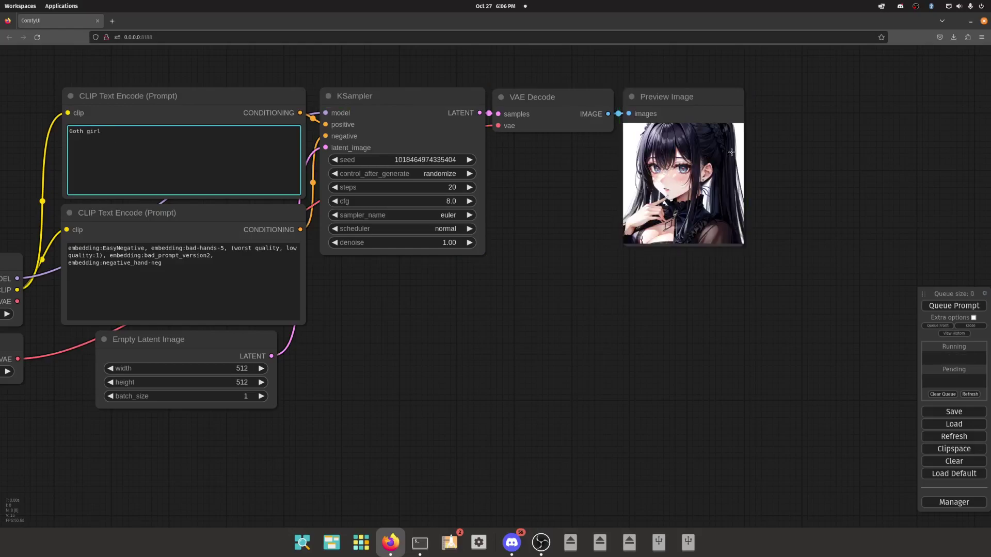
{"action": "left_click", "coordinate": [931, 307]}
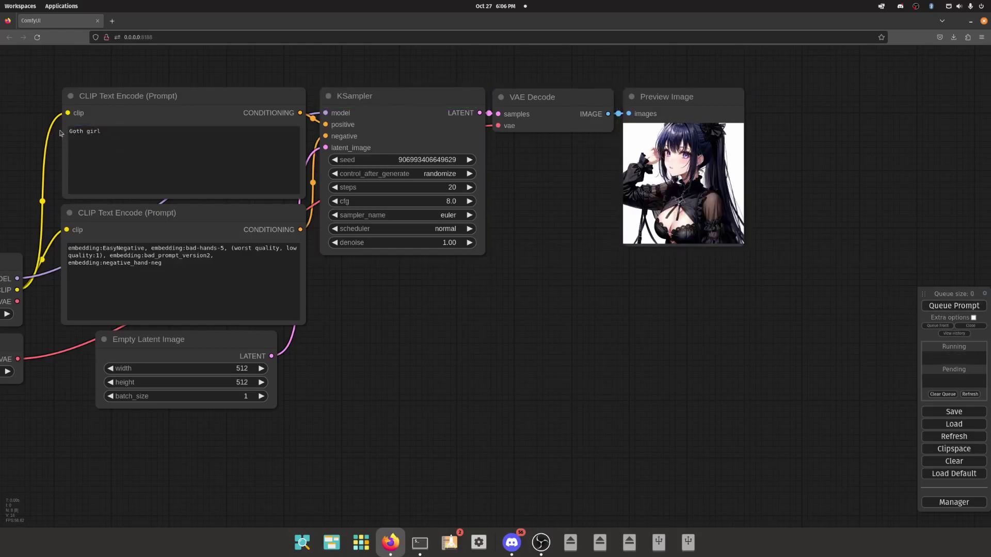
{"action": "scroll", "coordinate": [45, 135], "scroll_direction": "up", "scroll_amount": 2}
- Replace 'girl' with the pasted original Goth Mommy prompt text
{"action": "left_click", "coordinate": [116, 131]}
{"action": "double_click", "coordinate": [117, 130]}
{"action": "key", "text": "BackSpace"}
{"action": "key", "text": "ctrl+v"}
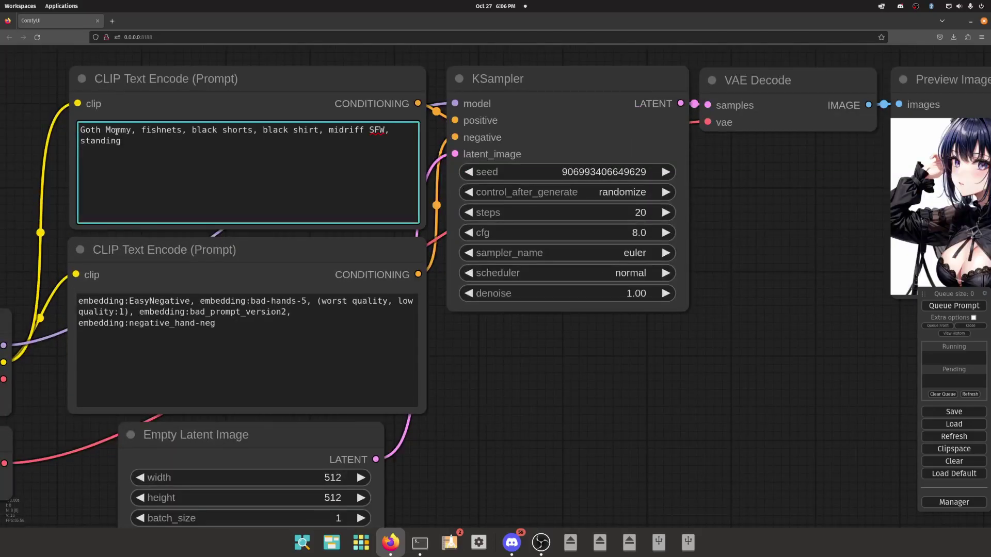
- Search Google Images for 'goth lolita' in a new tab, then switch back to ComfyUI
{"action": "key", "text": "ctrl+t"}
{"action": "type", "text": "goth lolita"}
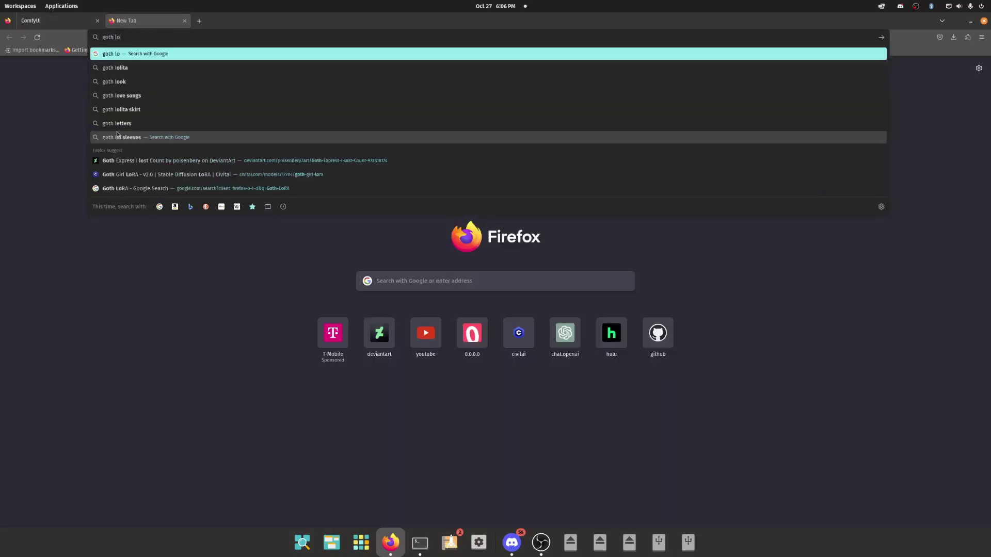
{"action": "key", "text": "Return"}
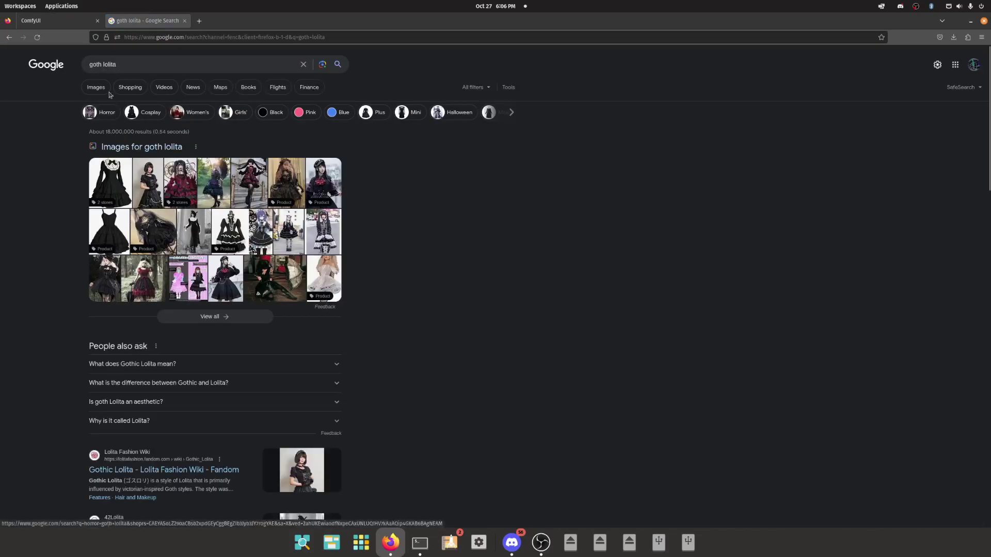
{"action": "left_click", "coordinate": [96, 87]}
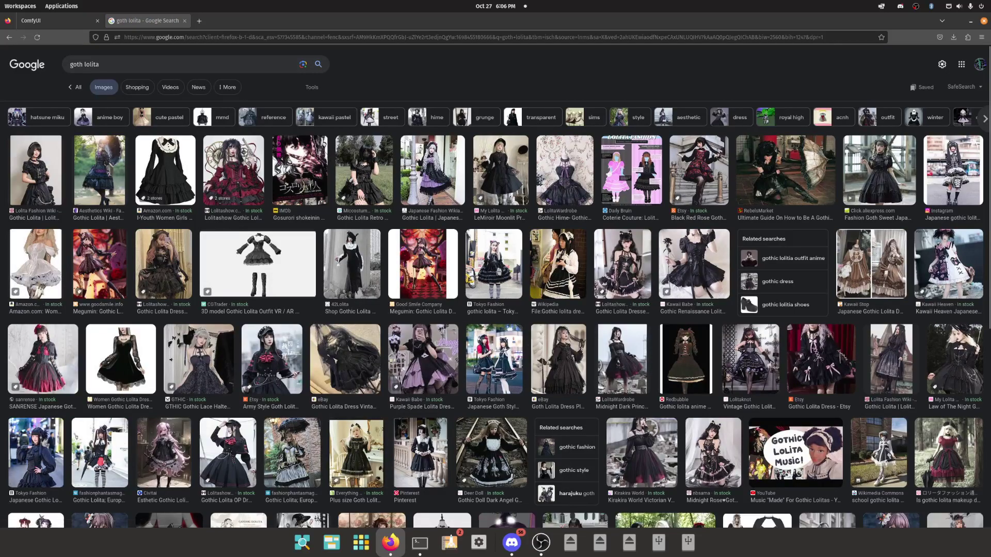
{"action": "left_click", "coordinate": [57, 21]}
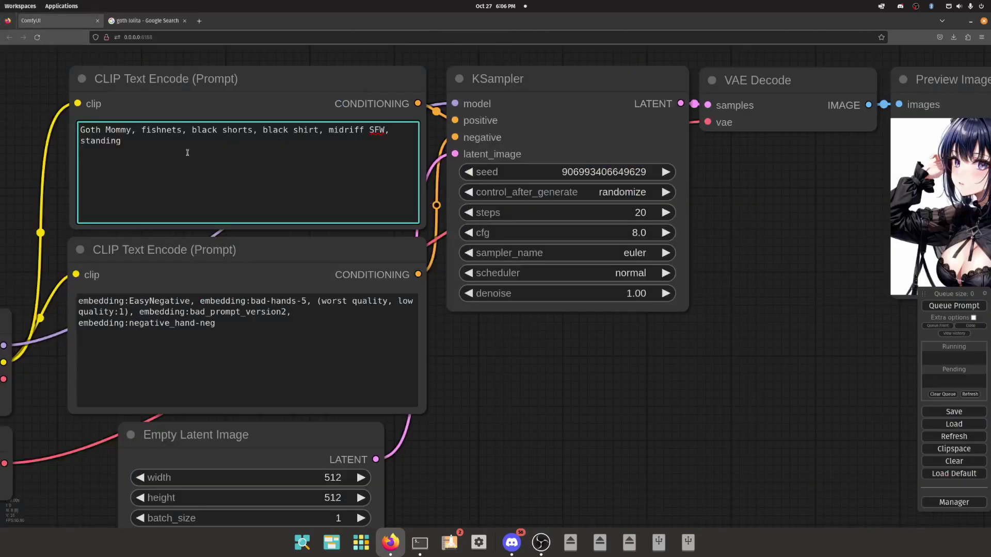
- Queue a generation with the restored Goth Mommy prompt and bring the prompt nodes into view
{"action": "left_click", "coordinate": [940, 307]}
{"action": "scroll", "coordinate": [453, 388], "scroll_direction": "down", "scroll_amount": 6}
{"action": "left_click_drag", "start_coordinate": [639, 378], "coordinate": [535, 350]}
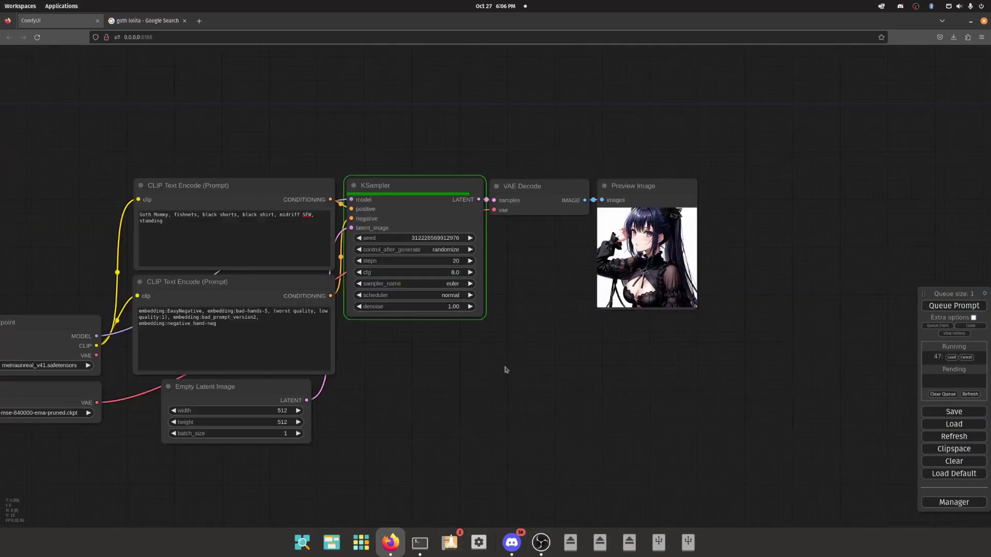
{"action": "scroll", "coordinate": [682, 261], "scroll_direction": "up", "scroll_amount": 16}
{"action": "scroll", "coordinate": [508, 137], "scroll_direction": "down", "scroll_amount": 4}
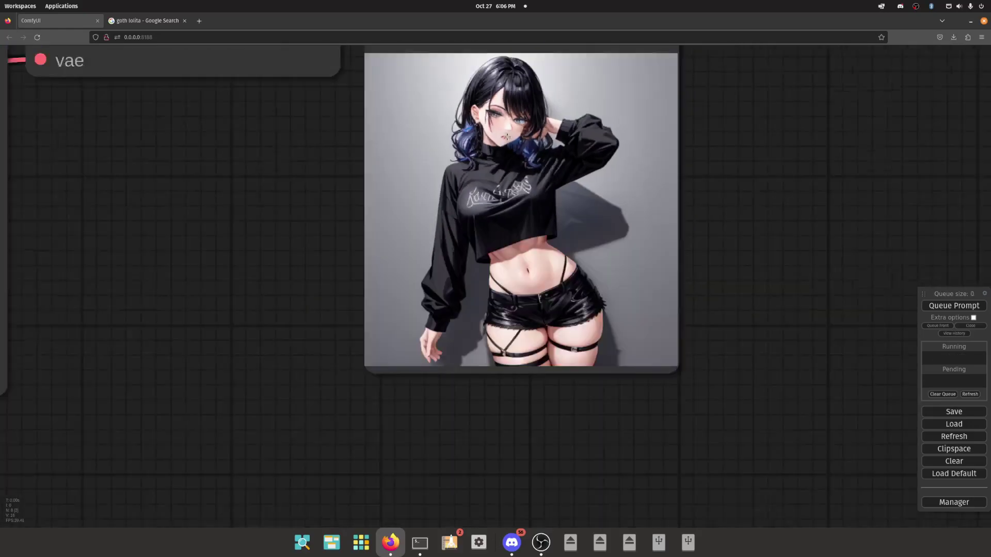
{"action": "scroll", "coordinate": [505, 139], "scroll_direction": "down", "scroll_amount": 1}
{"action": "scroll", "coordinate": [475, 154], "scroll_direction": "down", "scroll_amount": 6}
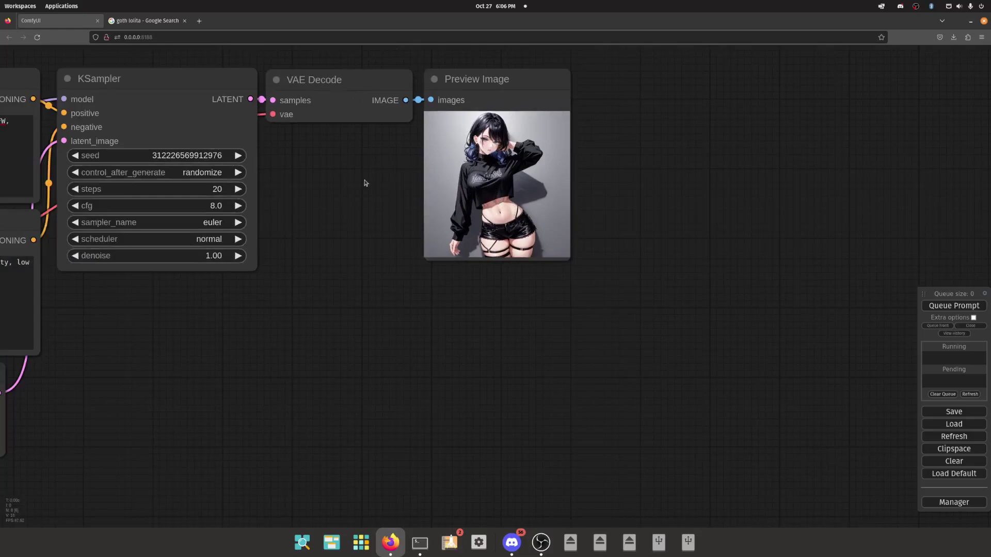
{"action": "left_click_drag", "start_coordinate": [362, 187], "coordinate": [412, 204]}
{"action": "scroll", "coordinate": [412, 204], "scroll_direction": "down", "scroll_amount": 3}
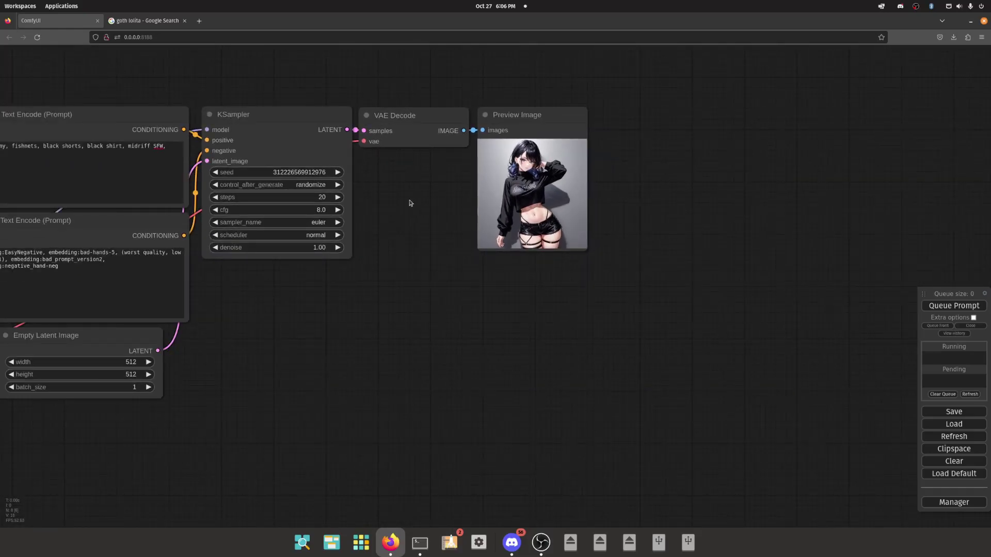
{"action": "scroll", "coordinate": [400, 202], "scroll_direction": "down", "scroll_amount": 4}
{"action": "scroll", "coordinate": [138, 171], "scroll_direction": "up", "scroll_amount": 10}
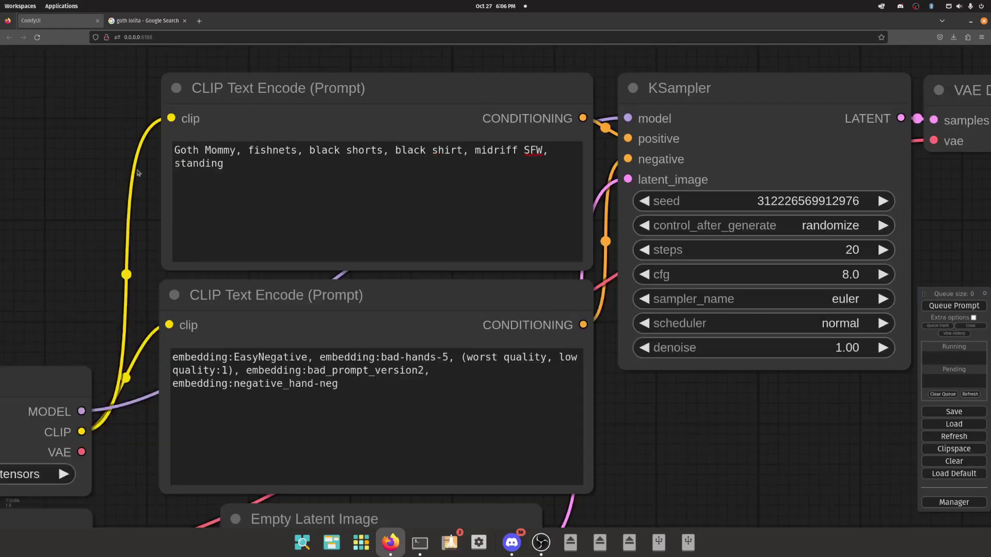
- Go over the prompt terms: fishnets, black shorts, black shirt, midriff SFW, standing
{"action": "left_click_drag", "start_coordinate": [250, 150], "coordinate": [444, 165]}
{"action": "left_click", "coordinate": [339, 168]}
{"action": "triple_click", "coordinate": [260, 150]}
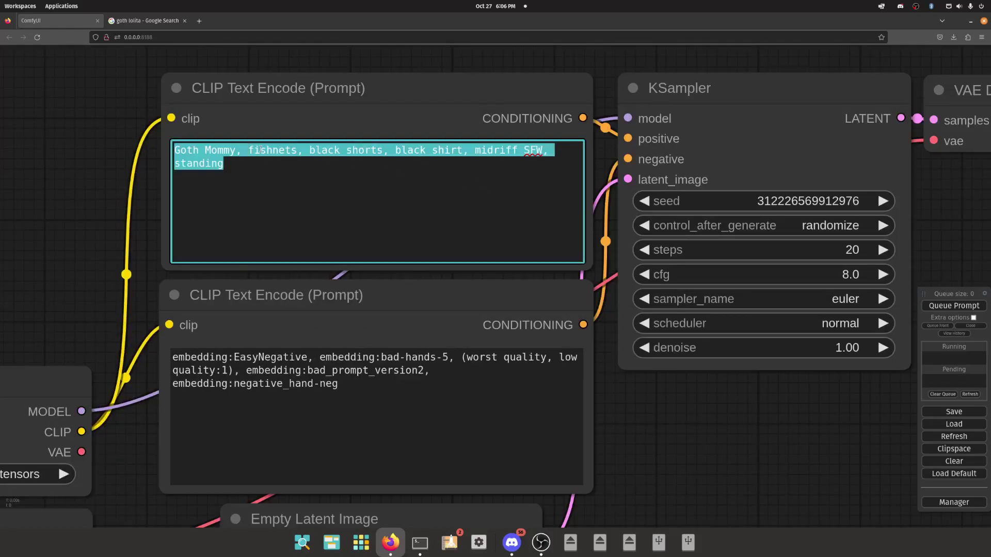
{"action": "left_click", "coordinate": [275, 151]}
{"action": "double_click", "coordinate": [251, 150]}
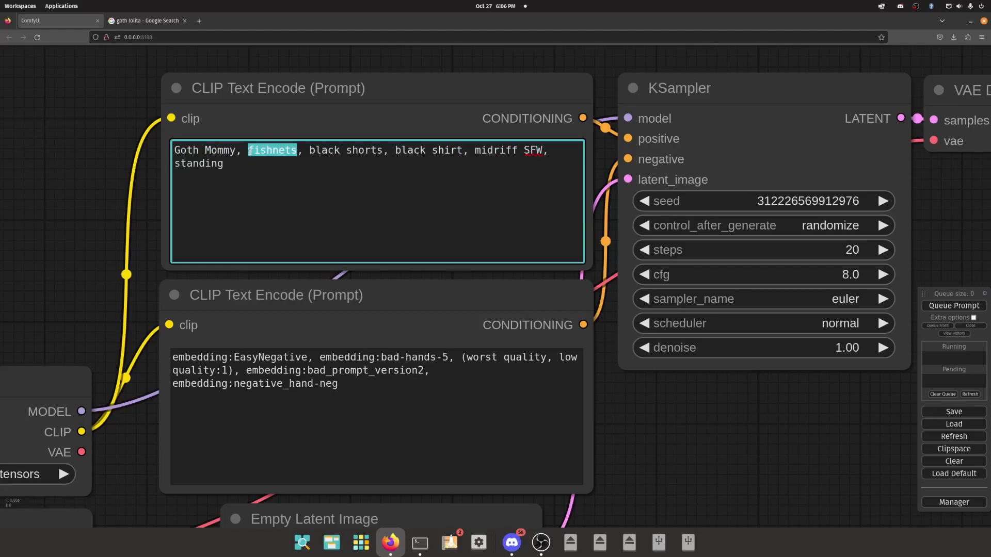
{"action": "double_click", "coordinate": [324, 151]}
{"action": "double_click", "coordinate": [364, 150]}
{"action": "double_click", "coordinate": [411, 150]}
{"action": "double_click", "coordinate": [454, 151]}
{"action": "double_click", "coordinate": [496, 150]}
{"action": "left_click", "coordinate": [535, 150]}
{"action": "double_click", "coordinate": [198, 163]}
- Zoom out and pan the canvas to see the full graph
{"action": "scroll", "coordinate": [107, 168], "scroll_direction": "down", "scroll_amount": 5}
{"action": "left_click_drag", "start_coordinate": [498, 368], "coordinate": [312, 390]}
{"action": "scroll", "coordinate": [680, 237], "scroll_direction": "up", "scroll_amount": 11}
{"action": "scroll", "coordinate": [538, 178], "scroll_direction": "down", "scroll_amount": 15}
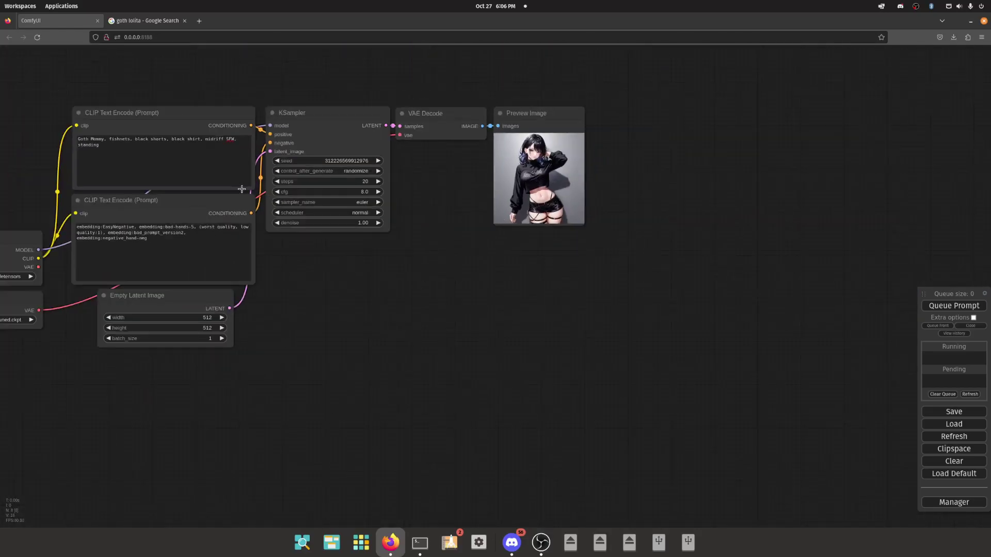
{"action": "scroll", "coordinate": [61, 140], "scroll_direction": "up", "scroll_amount": 15}
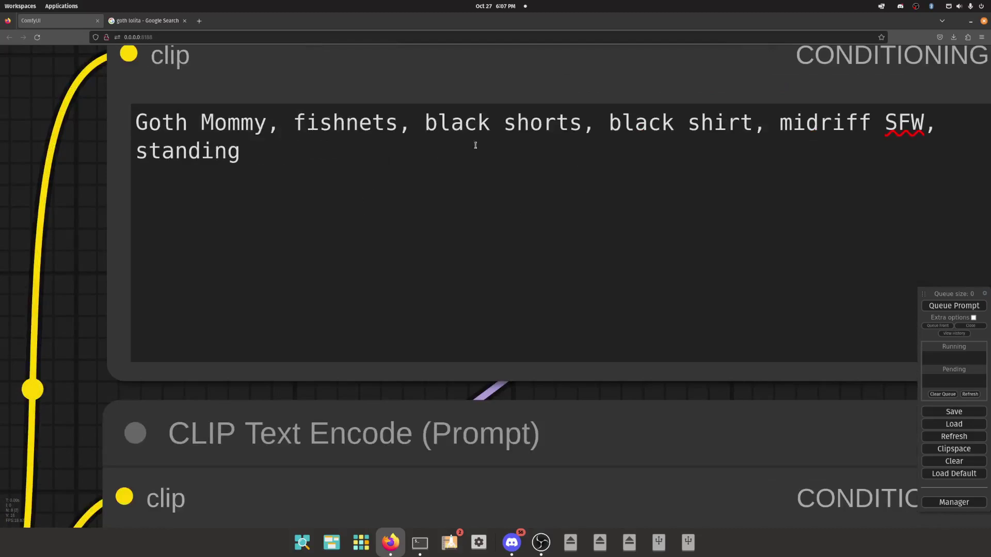
{"action": "scroll", "coordinate": [333, 241], "scroll_direction": "down", "scroll_amount": 15}
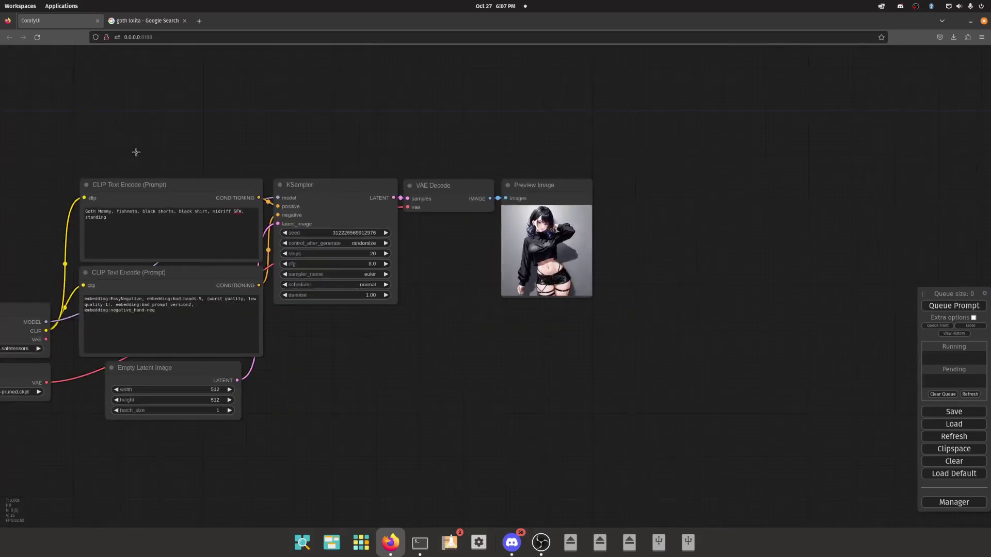
- Centre the graph and inspect the positive and negative prompt nodes
{"action": "left_click_drag", "start_coordinate": [146, 137], "coordinate": [374, 168]}
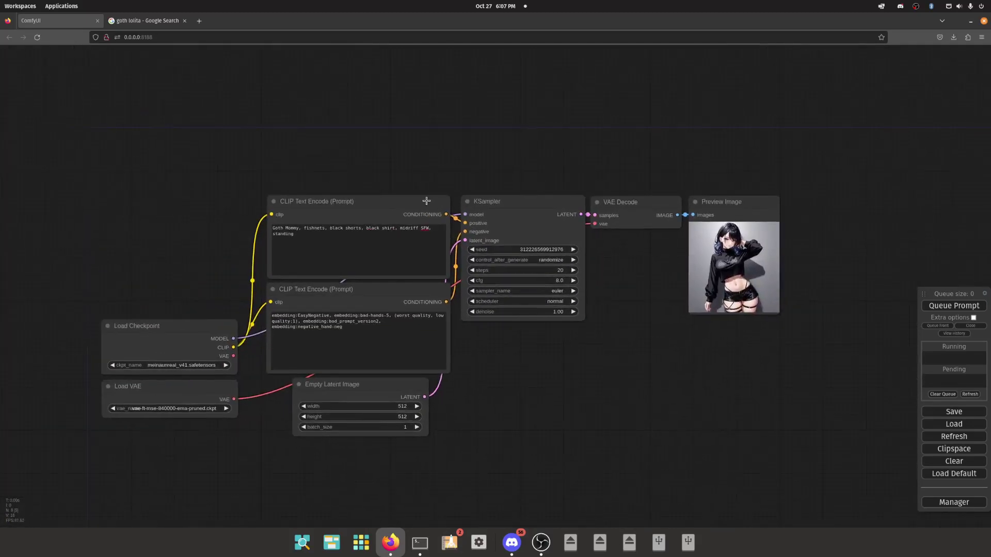
{"action": "left_click", "coordinate": [388, 206]}
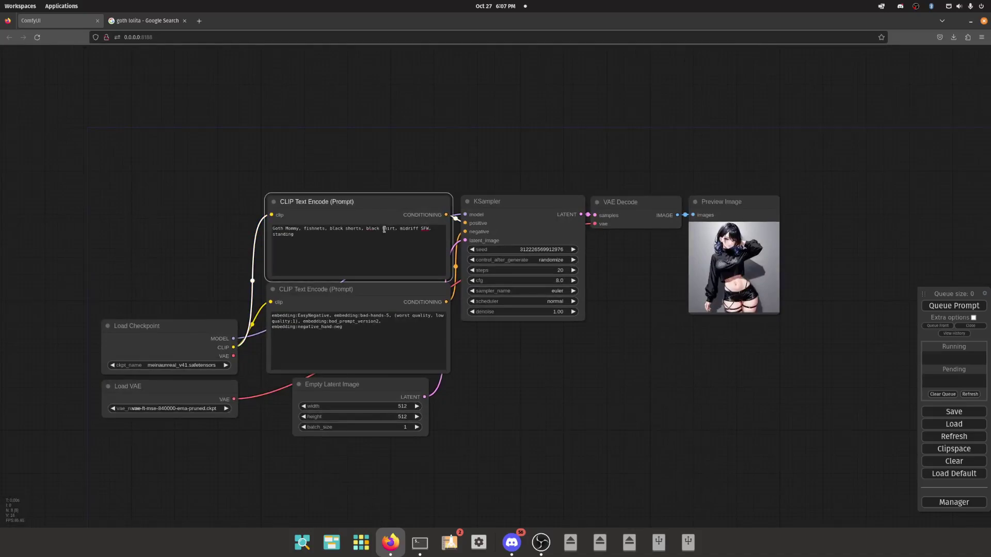
{"action": "left_click", "coordinate": [372, 243]}
{"action": "double_click", "coordinate": [322, 331]}
{"action": "left_click", "coordinate": [225, 185]}
- Rearrange the two CLIP Text Encode nodes into a neat stack beside the KSampler
{"action": "left_click_drag", "start_coordinate": [340, 206], "coordinate": [309, 166]}
{"action": "mouse_move", "coordinate": [374, 339]}
{"action": "left_mouse_down"}
{"action": "mouse_move", "coordinate": [338, 312]}
{"action": "mouse_move", "coordinate": [359, 336]}
{"action": "left_mouse_up"}
{"action": "left_click_drag", "start_coordinate": [319, 174], "coordinate": [336, 206]}
{"action": "left_click_drag", "start_coordinate": [588, 374], "coordinate": [414, 357]}
{"action": "left_click", "coordinate": [553, 221]}
{"action": "left_click_drag", "start_coordinate": [553, 221], "coordinate": [553, 221]}
{"action": "scroll", "coordinate": [283, 194], "scroll_direction": "up", "scroll_amount": 15}
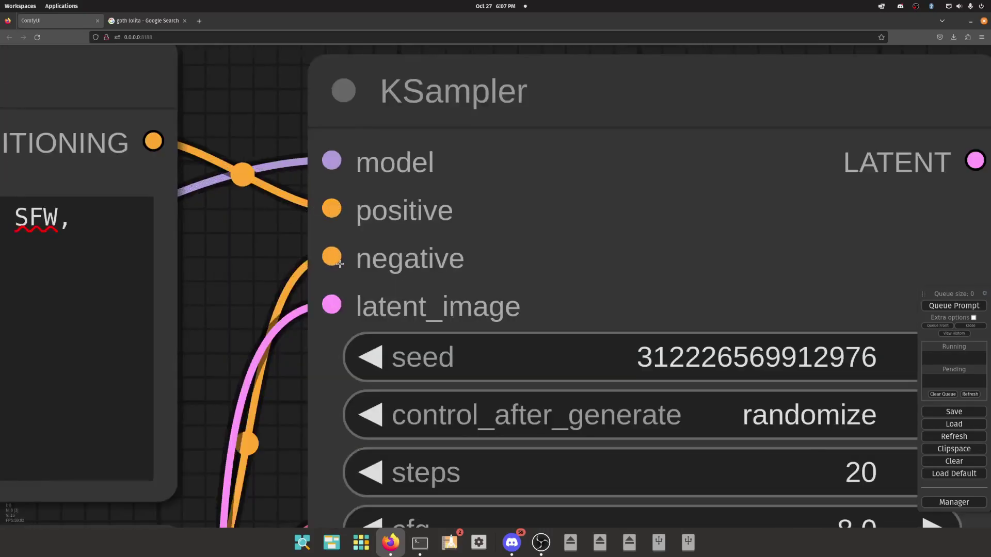
{"action": "scroll", "coordinate": [340, 264], "scroll_direction": "down", "scroll_amount": 15}
{"action": "left_click_drag", "start_coordinate": [336, 215], "coordinate": [515, 123]}
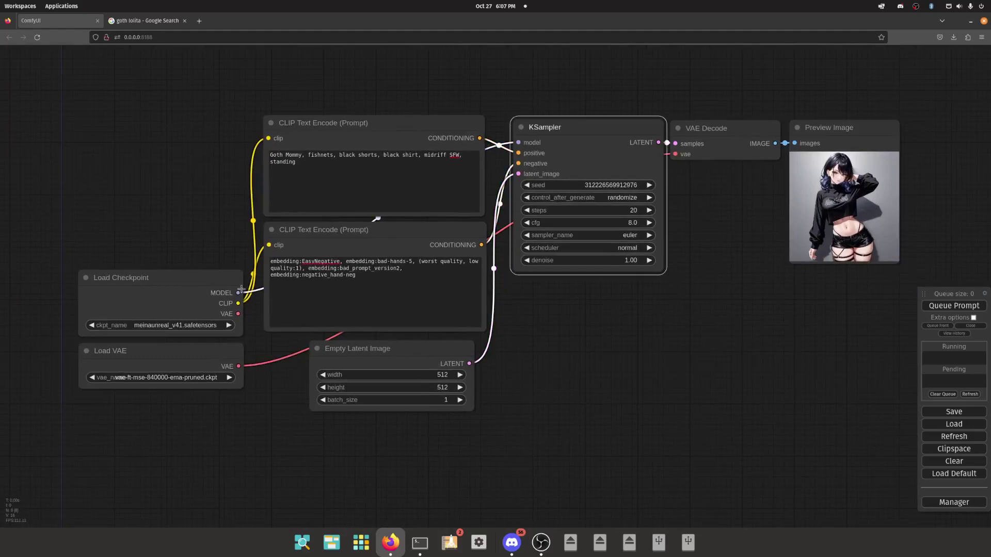
- Move Load Checkpoint beside the top prompt and add a Load LoRA node below it
{"action": "left_click_drag", "start_coordinate": [147, 274], "coordinate": [151, 138]}
{"action": "right_click", "coordinate": [149, 174]}
{"action": "left_click", "coordinate": [110, 231]}
{"action": "right_click", "coordinate": [109, 233]}
{"action": "left_click", "coordinate": [117, 234]}
{"action": "left_click", "coordinate": [218, 244]}
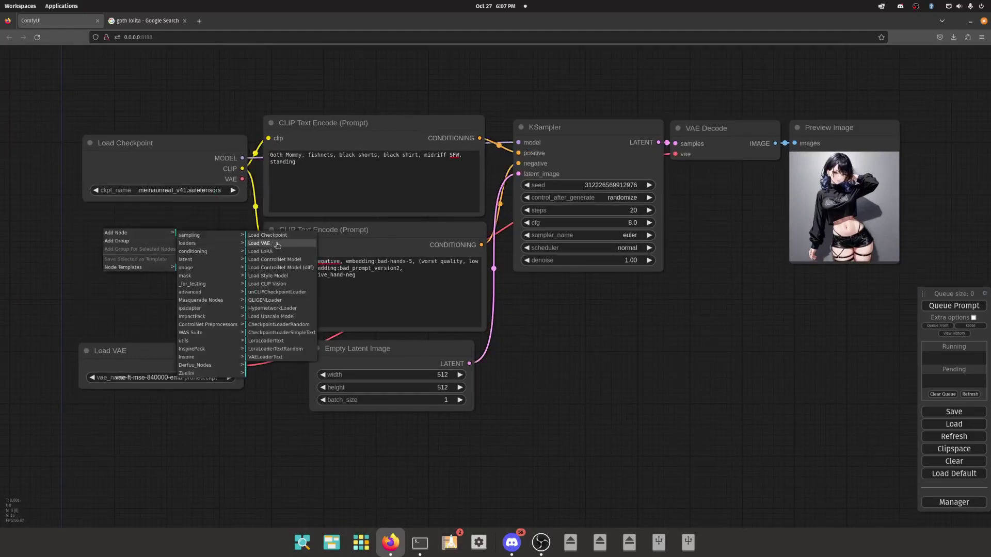
{"action": "left_click", "coordinate": [260, 251]}
{"action": "left_click_drag", "start_coordinate": [228, 239], "coordinate": [190, 233]}
- Wire checkpoint MODEL/CLIP into Load LoRA, and its outputs to KSampler and the prompt encoders
{"action": "left_click_drag", "start_coordinate": [242, 158], "coordinate": [76, 247]}
{"action": "left_click", "coordinate": [166, 260]}
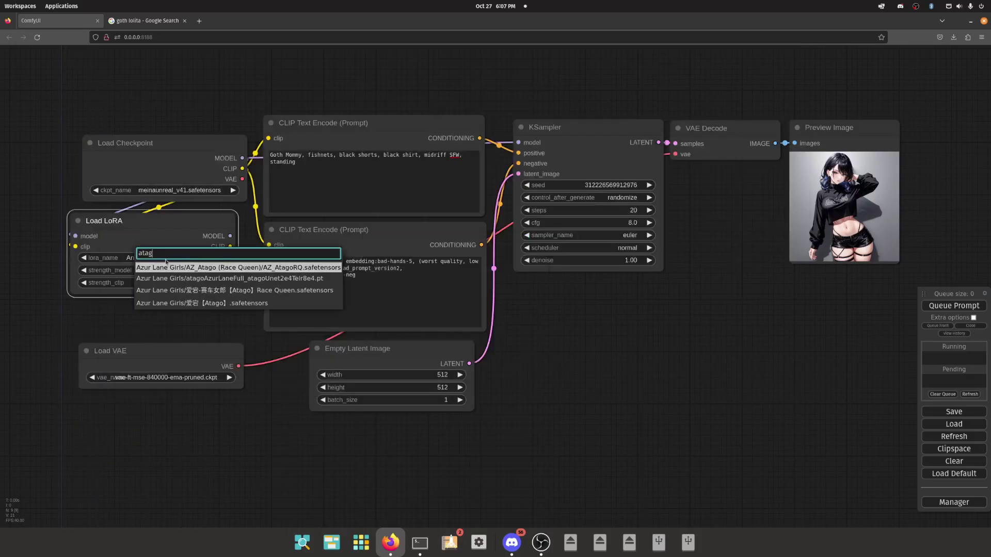
{"action": "left_click", "coordinate": [226, 285]}
{"action": "left_click_drag", "start_coordinate": [230, 237], "coordinate": [518, 143]}
{"action": "left_click_drag", "start_coordinate": [230, 246], "coordinate": [269, 139]}
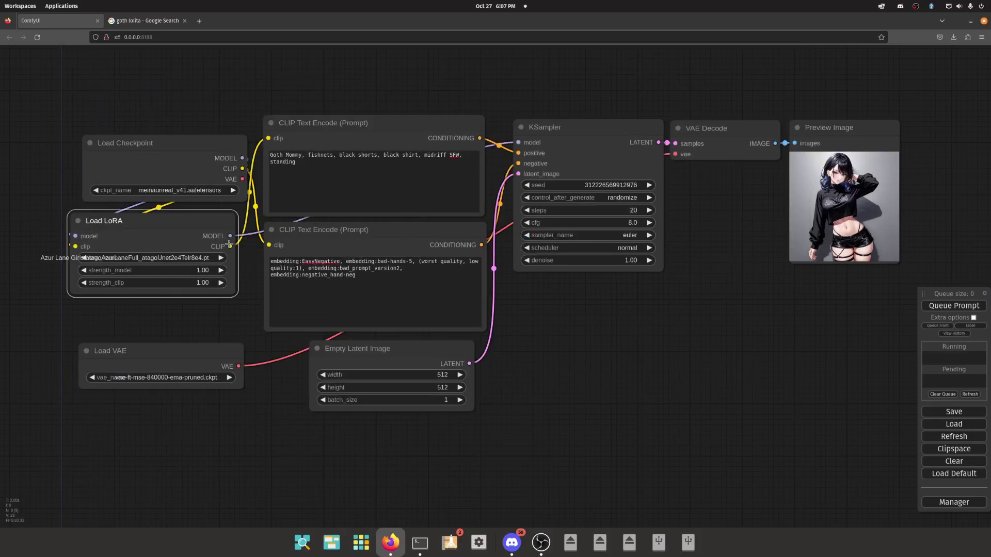
{"action": "left_click_drag", "start_coordinate": [161, 239], "coordinate": [171, 233]}
{"action": "left_click_drag", "start_coordinate": [158, 326], "coordinate": [208, 322]}
- Switch the LoRA file to hyperfusion_279k_64dim-LoCon-v6.safetensors
{"action": "left_click", "coordinate": [233, 249]}
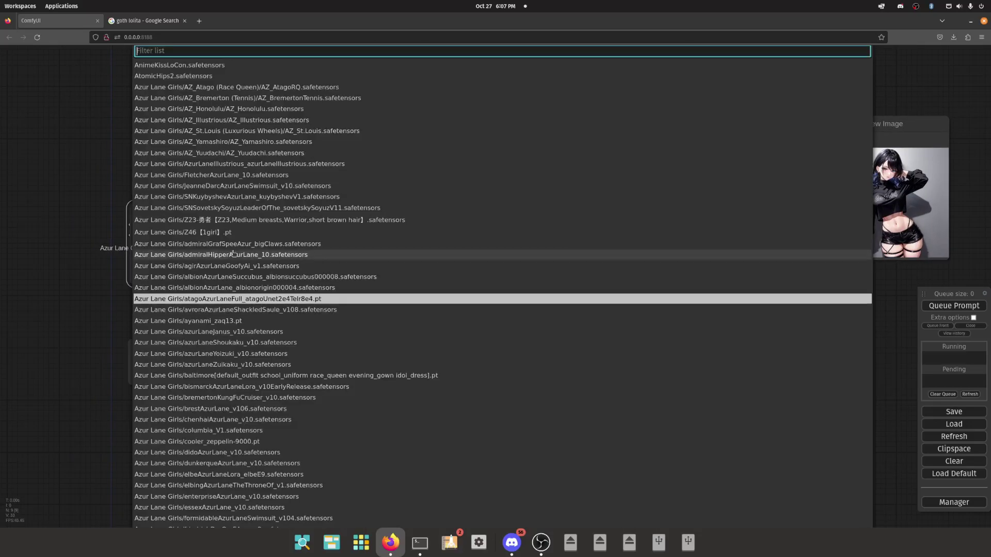
{"action": "type", "text": "hyper"}
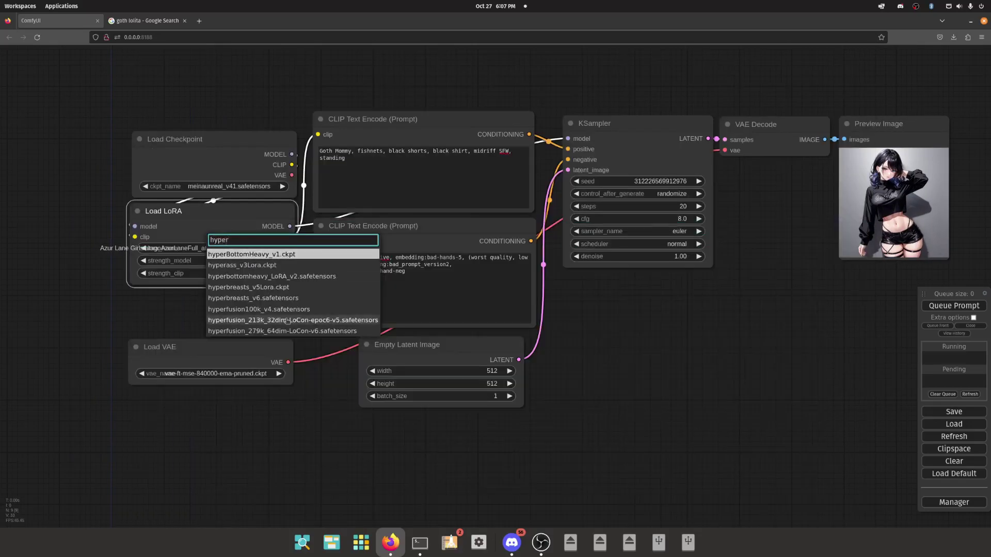
{"action": "left_click", "coordinate": [329, 332]}
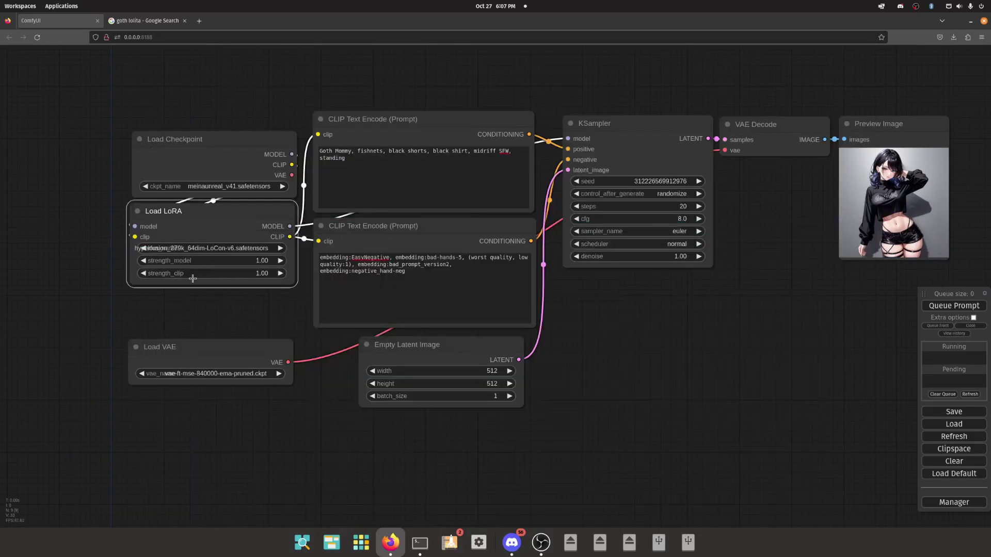
{"action": "left_click_drag", "start_coordinate": [238, 224], "coordinate": [240, 224]}
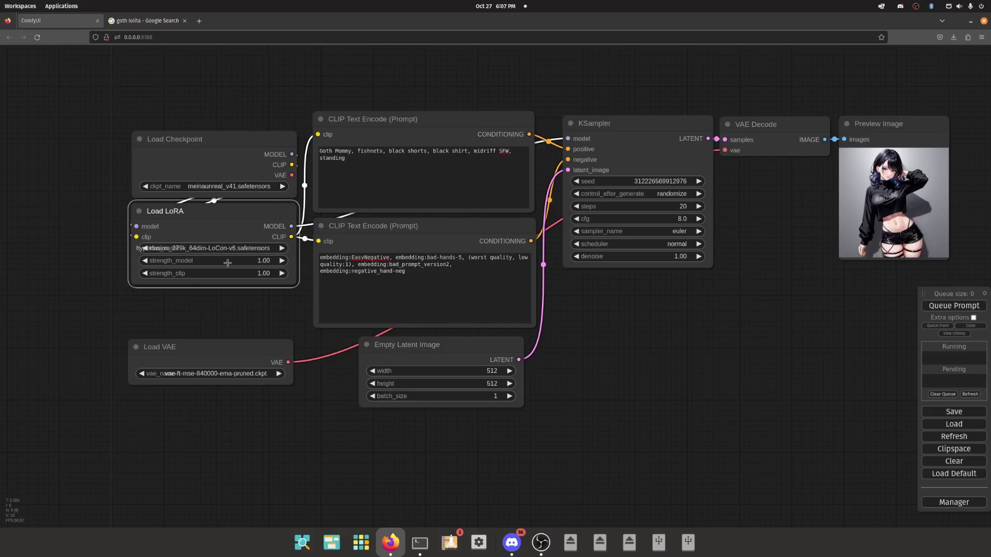
- Reposition the Load LoRA node beneath Load Checkpoint
{"action": "left_click_drag", "start_coordinate": [646, 419], "coordinate": [442, 381]}
{"action": "scroll", "coordinate": [491, 339], "scroll_direction": "down", "scroll_amount": 3}
{"action": "scroll", "coordinate": [641, 178], "scroll_direction": "up", "scroll_amount": 1}
{"action": "scroll", "coordinate": [641, 178], "scroll_direction": "up", "scroll_amount": 13}
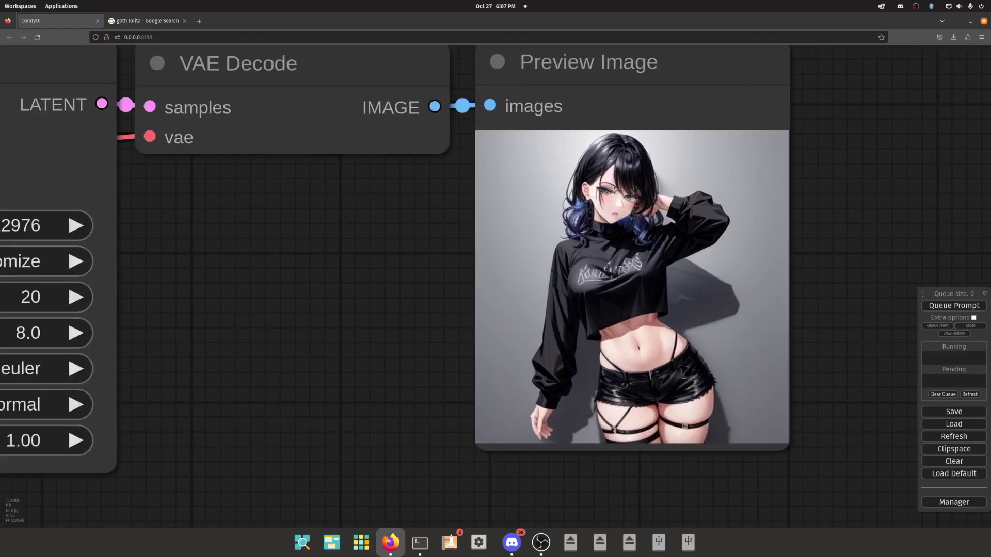
{"action": "scroll", "coordinate": [615, 192], "scroll_direction": "down", "scroll_amount": 15}
{"action": "left_click_drag", "start_coordinate": [361, 77], "coordinate": [516, 76]}
{"action": "scroll", "coordinate": [282, 215], "scroll_direction": "up", "scroll_amount": 5}
{"action": "mouse_move", "coordinate": [313, 217]}
{"action": "left_mouse_down"}
{"action": "mouse_move", "coordinate": [209, 221]}
{"action": "mouse_move", "coordinate": [280, 251]}
{"action": "mouse_move", "coordinate": [345, 255]}
{"action": "mouse_move", "coordinate": [327, 224]}
{"action": "left_mouse_up"}
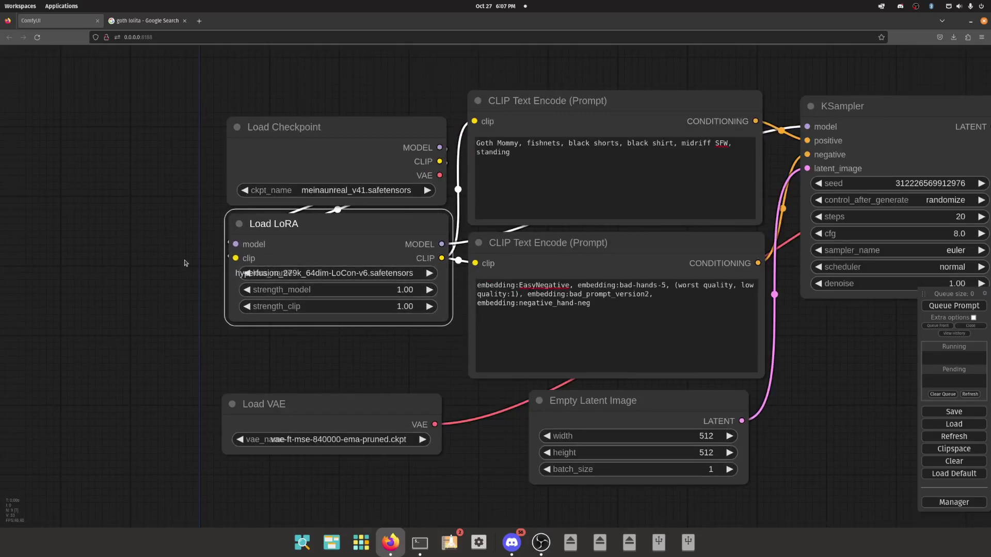
- Check the preview image and move the positive prompt node up
{"action": "scroll", "coordinate": [185, 262], "scroll_direction": "down", "scroll_amount": 5}
{"action": "left_click_drag", "start_coordinate": [785, 346], "coordinate": [663, 393]}
{"action": "scroll", "coordinate": [738, 248], "scroll_direction": "up", "scroll_amount": 15}
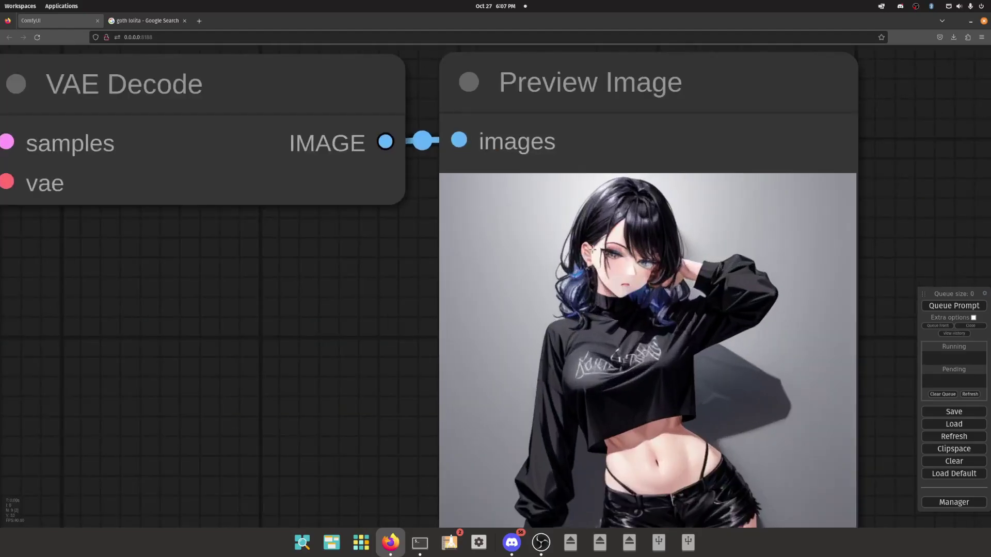
{"action": "scroll", "coordinate": [537, 300], "scroll_direction": "down", "scroll_amount": 20}
{"action": "scroll", "coordinate": [536, 310], "scroll_direction": "down", "scroll_amount": 2}
{"action": "scroll", "coordinate": [264, 360], "scroll_direction": "up", "scroll_amount": 10}
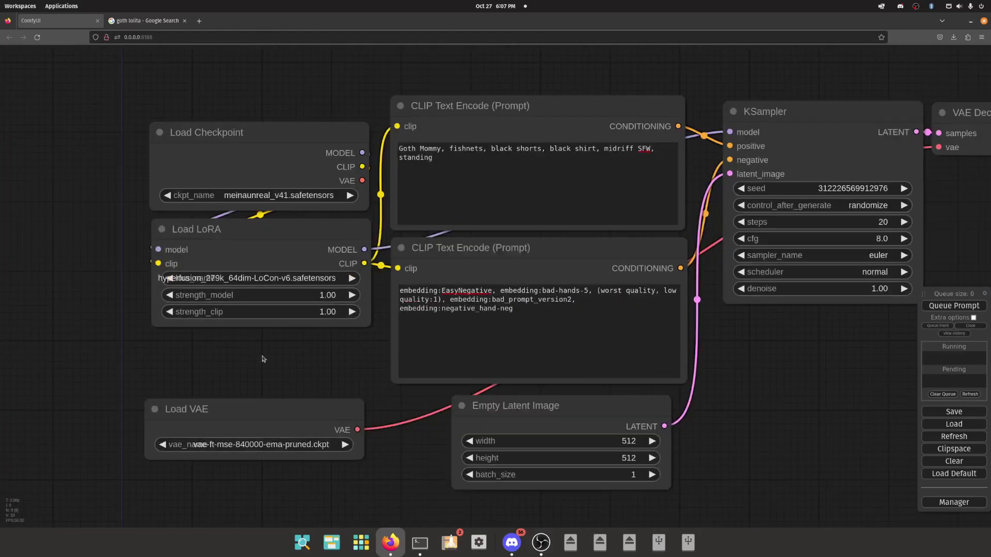
{"action": "left_click", "coordinate": [274, 259]}
{"action": "scroll", "coordinate": [382, 351], "scroll_direction": "down", "scroll_amount": 4}
{"action": "left_click_drag", "start_coordinate": [640, 405], "coordinate": [495, 382]}
{"action": "left_click_drag", "start_coordinate": [348, 180], "coordinate": [322, 170]}
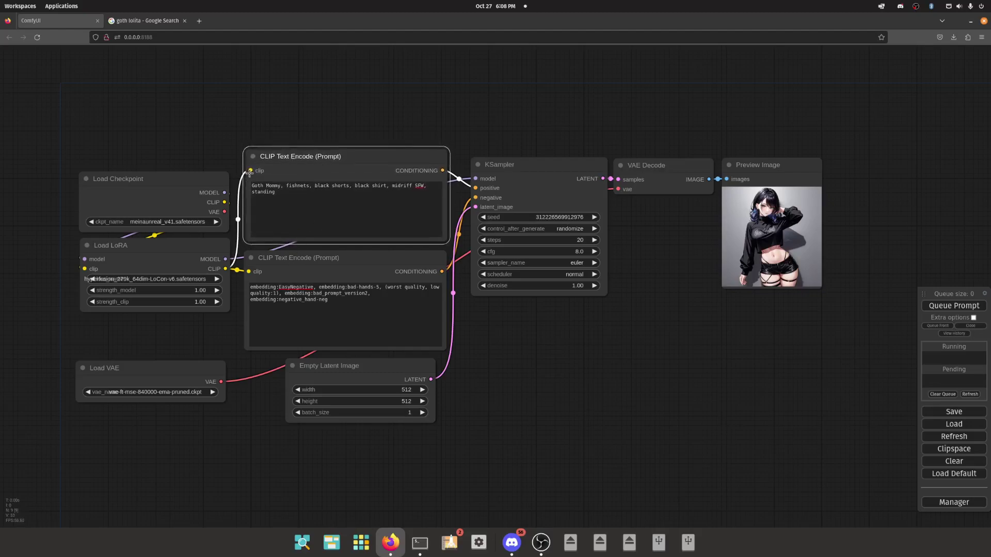
{"action": "left_click", "coordinate": [341, 254], "text": "shift"}
{"action": "right_click", "coordinate": [336, 162]}
{"action": "left_click", "coordinate": [360, 283]}
{"action": "mouse_move", "coordinate": [316, 164]}
{"action": "left_mouse_down"}
{"action": "mouse_move", "coordinate": [603, 362]}
{"action": "mouse_move", "coordinate": [606, 346]}
{"action": "left_mouse_up"}
{"action": "left_click_drag", "start_coordinate": [898, 399], "coordinate": [807, 339]}
{"action": "right_click", "coordinate": [534, 291]}
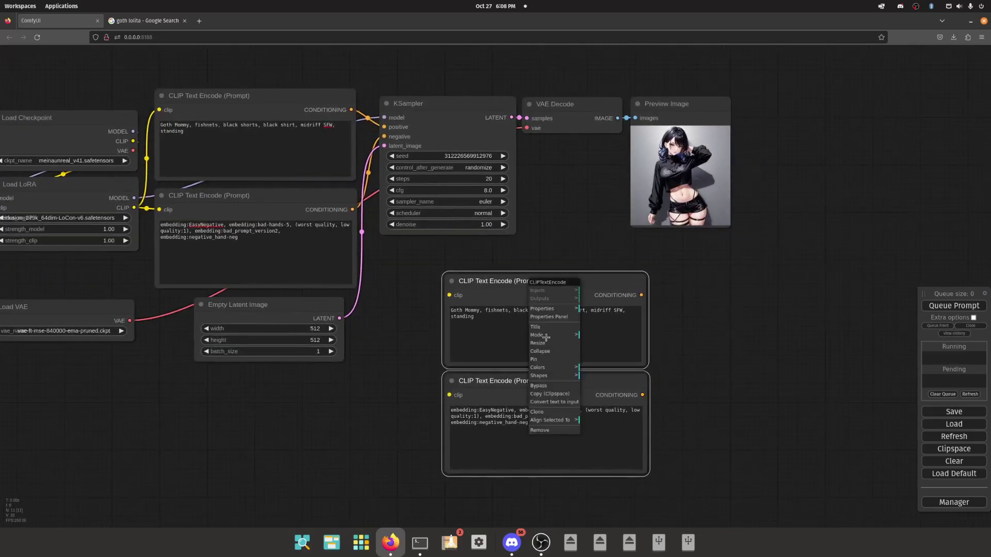
{"action": "left_click", "coordinate": [561, 413]}
{"action": "left_click_drag", "start_coordinate": [504, 283], "coordinate": [785, 369]}
{"action": "left_click_drag", "start_coordinate": [726, 351], "coordinate": [596, 274]}
{"action": "scroll", "coordinate": [554, 225], "scroll_direction": "down", "scroll_amount": 10}
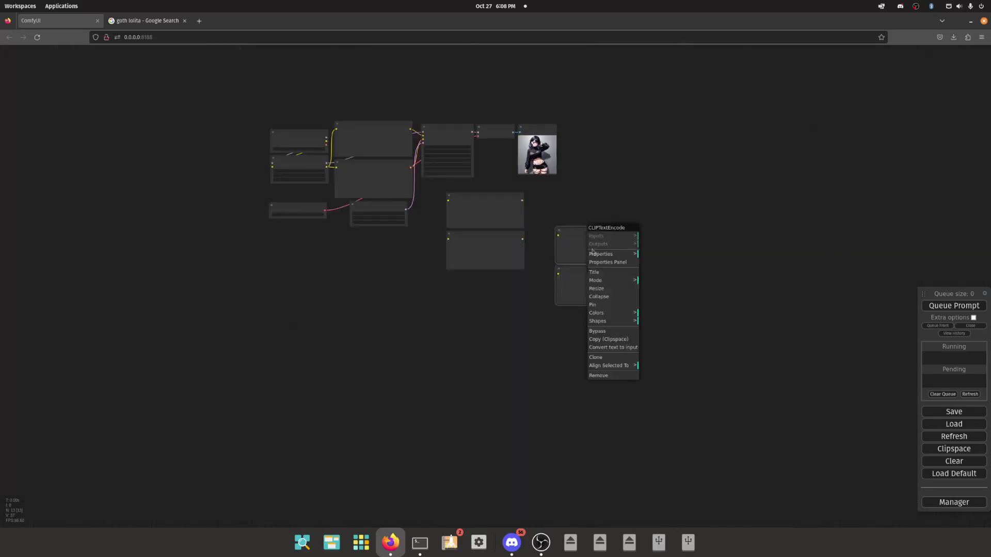
{"action": "left_click", "coordinate": [603, 358]}
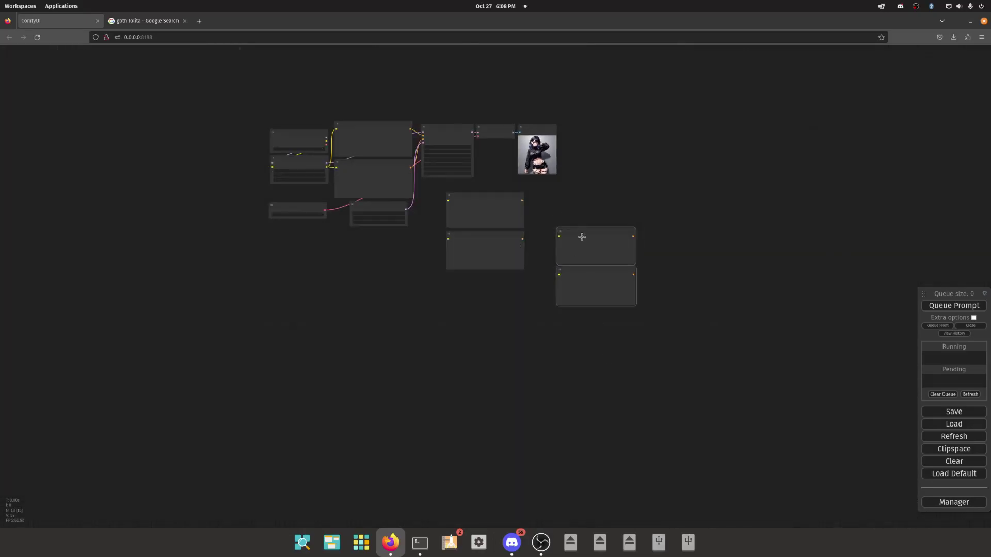
{"action": "left_click_drag", "start_coordinate": [583, 237], "coordinate": [683, 279]}
{"action": "scroll", "coordinate": [431, 196], "scroll_direction": "up", "scroll_amount": 8}
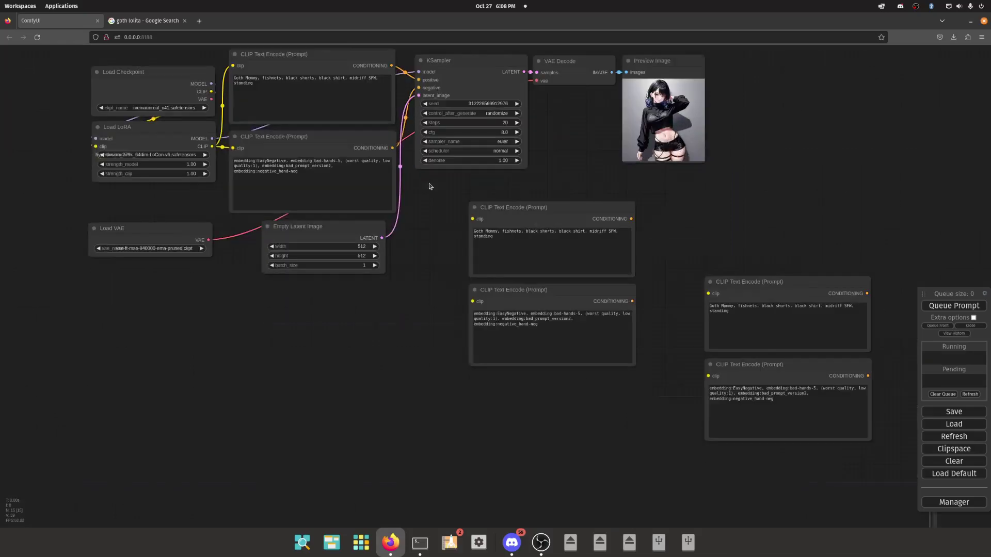
{"action": "left_click", "coordinate": [322, 121]}
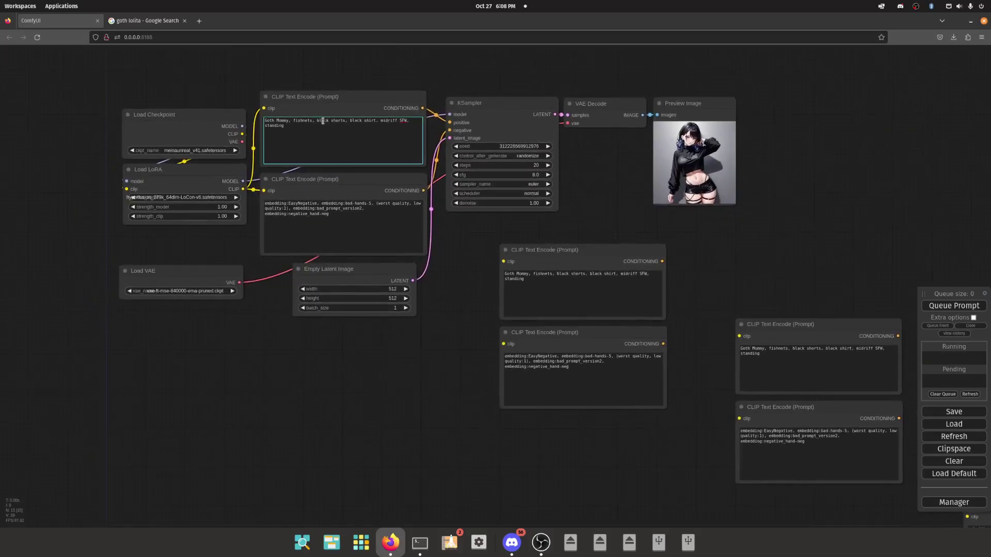
{"action": "double_click", "coordinate": [286, 125]}
{"action": "left_click_drag", "start_coordinate": [701, 282], "coordinate": [609, 283]}
{"action": "triple_click", "coordinate": [452, 278]}
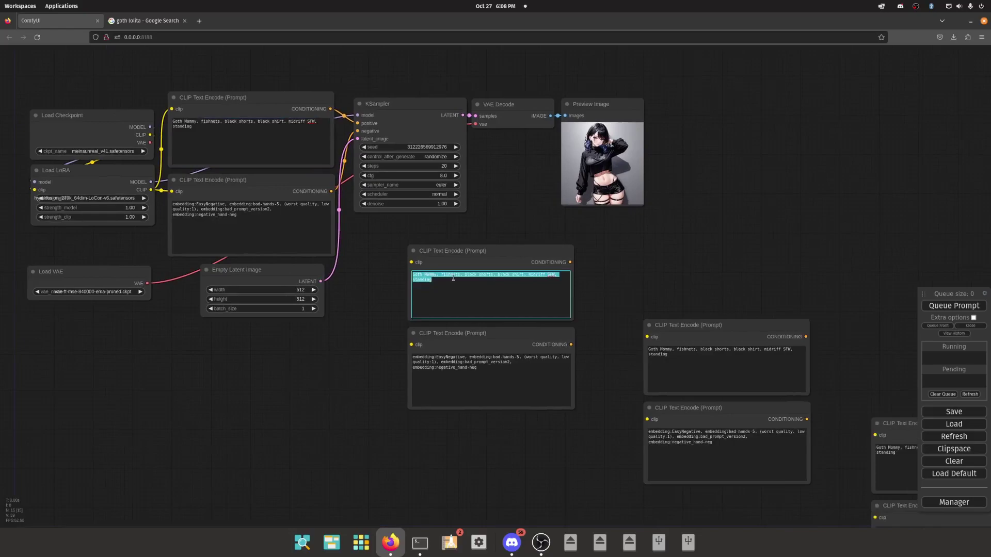
{"action": "left_click_drag", "start_coordinate": [679, 281], "coordinate": [444, 228]}
{"action": "left_click", "coordinate": [485, 293]}
{"action": "key", "text": "ctrl+a"}
{"action": "left_click", "coordinate": [719, 405]}
{"action": "scroll", "coordinate": [671, 309], "scroll_direction": "down", "scroll_amount": 5}
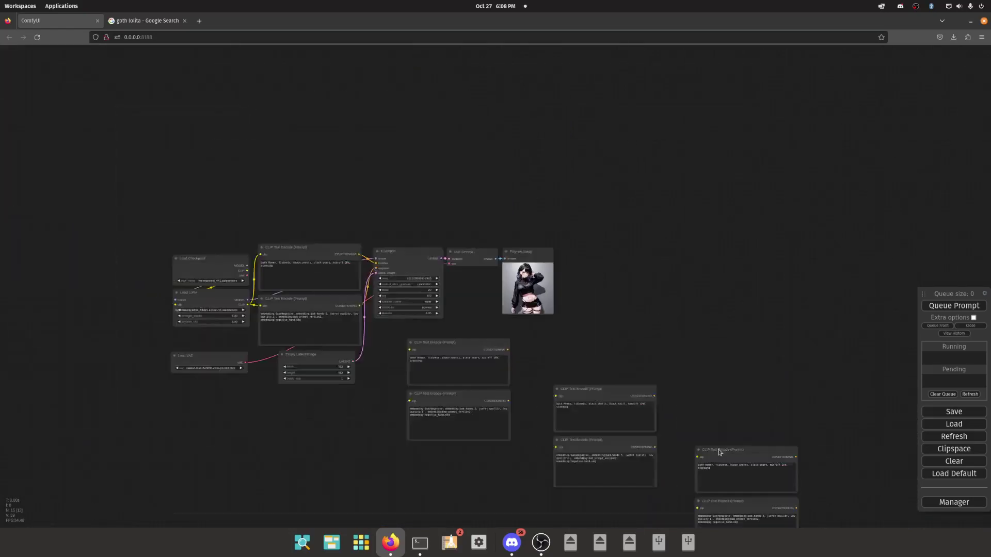
{"action": "left_click_drag", "start_coordinate": [651, 334], "coordinate": [701, 405]}
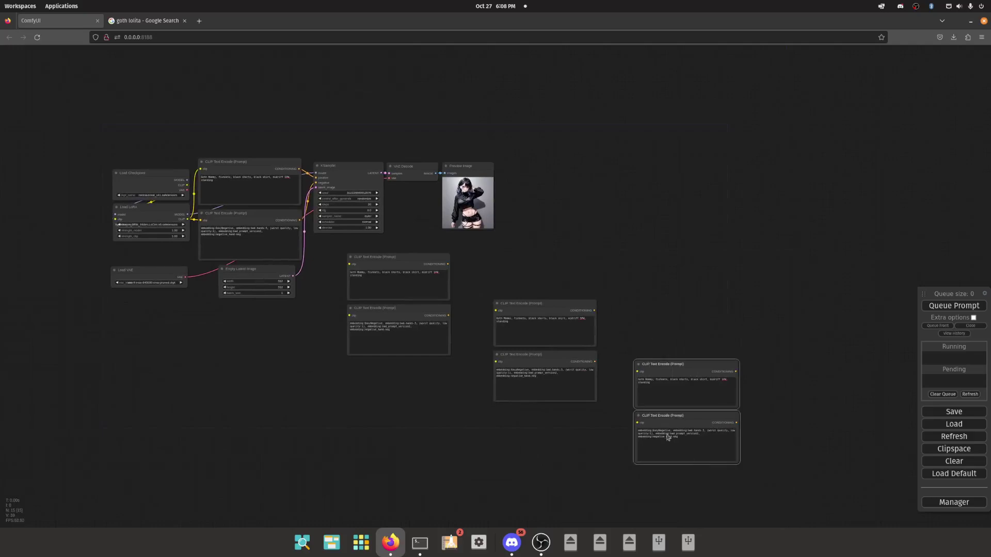
{"action": "key", "text": "Delete"}
{"action": "left_click", "coordinate": [571, 310]}
{"action": "key", "text": "Delete"}
{"action": "left_click", "coordinate": [550, 369]}
{"action": "left_click", "coordinate": [403, 266]}
{"action": "key", "text": "Delete"}
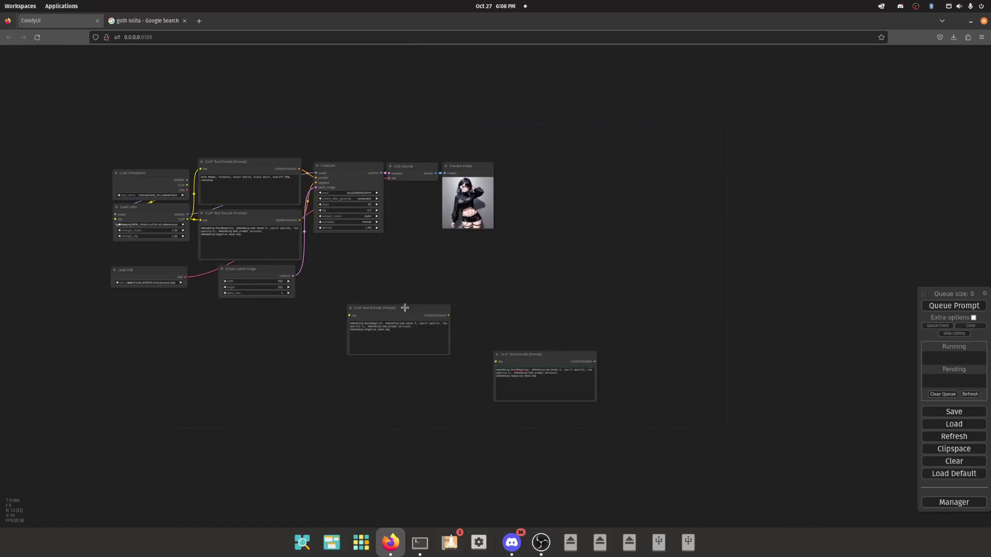
{"action": "left_click", "coordinate": [405, 309]}
{"action": "key", "text": "Delete"}
{"action": "left_click", "coordinate": [525, 355]}
{"action": "key", "text": "Delete"}
- Add a WAS Suite Text Multiline node above the prompts and shorten it
{"action": "right_click", "coordinate": [275, 175]}
{"action": "left_click", "coordinate": [283, 174]}
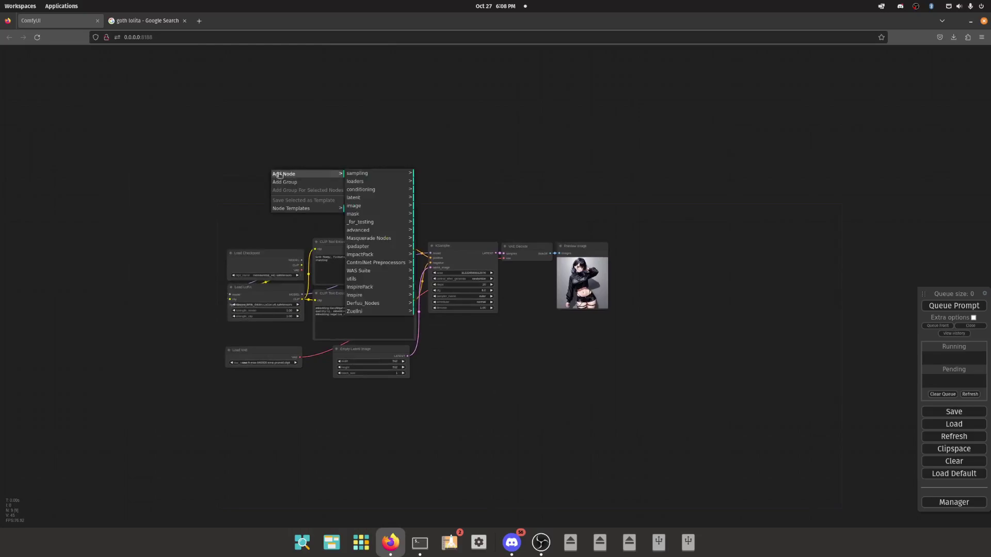
{"action": "left_click", "coordinate": [358, 270]}
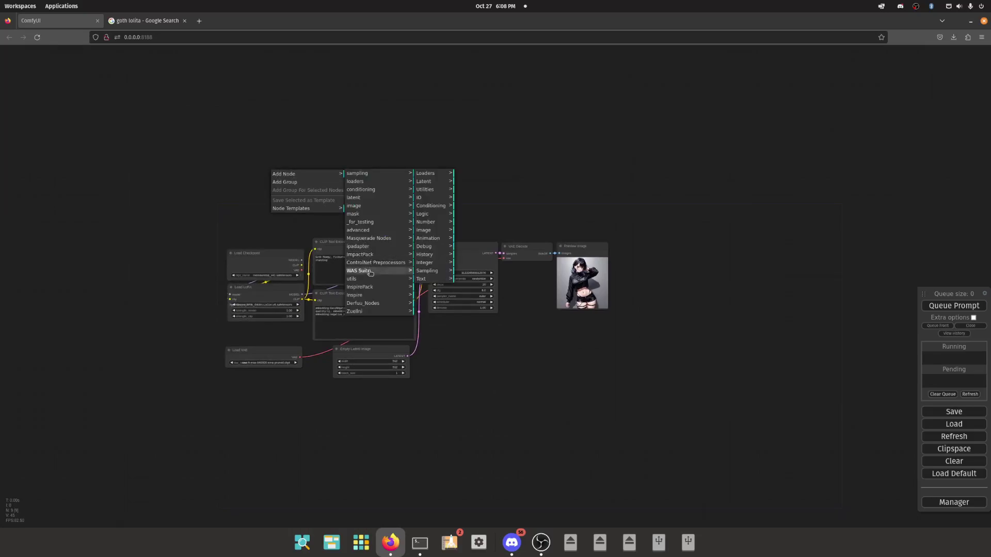
{"action": "left_click", "coordinate": [421, 279]}
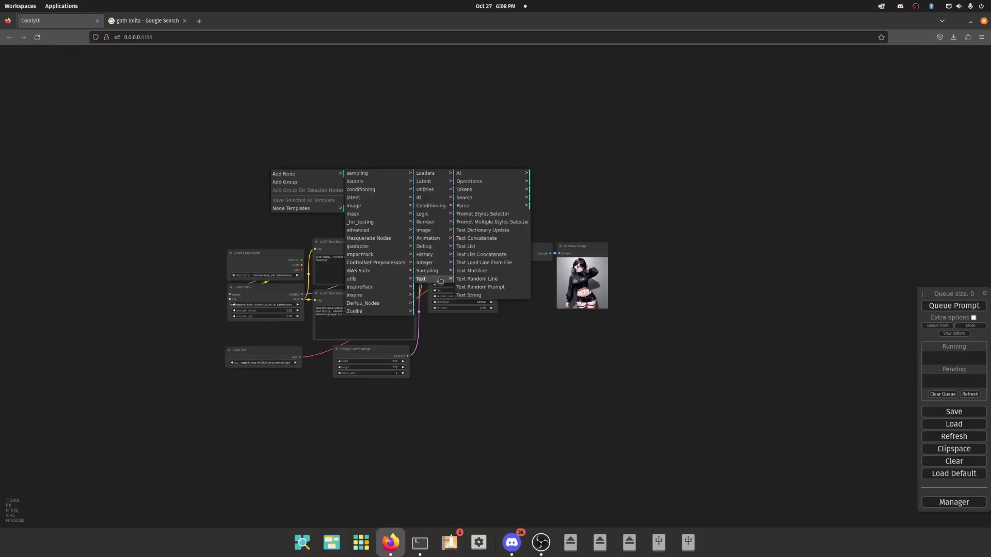
{"action": "left_click", "coordinate": [497, 271]}
{"action": "left_click_drag", "start_coordinate": [331, 203], "coordinate": [295, 165]}
{"action": "left_click_drag", "start_coordinate": [340, 187], "coordinate": [334, 165]}
- Try linking the Text Multiline STRING output, then move the node further up and left
{"action": "scroll", "coordinate": [347, 240], "scroll_direction": "up", "scroll_amount": 5}
{"action": "scroll", "coordinate": [348, 240], "scroll_direction": "up", "scroll_amount": 6}
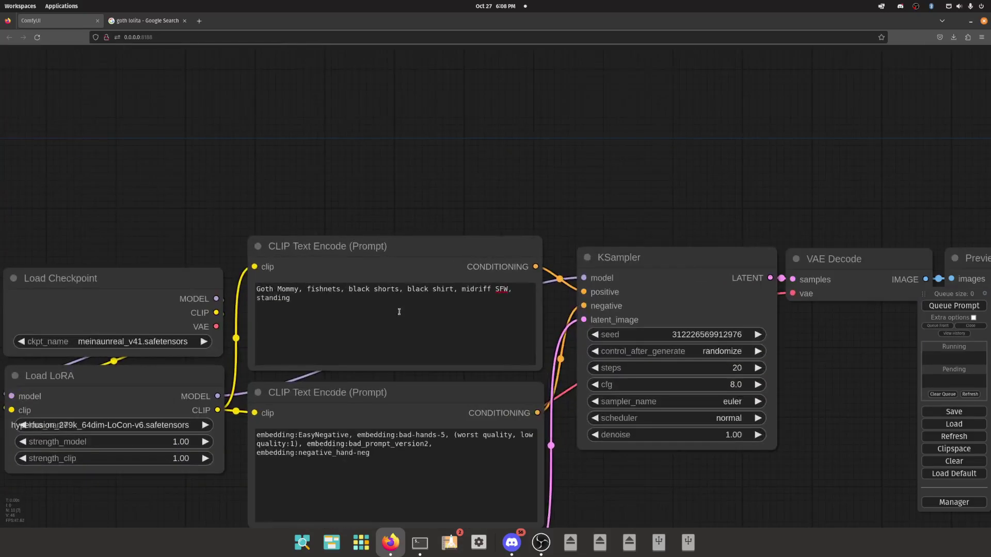
{"action": "scroll", "coordinate": [314, 228], "scroll_direction": "down", "scroll_amount": 5}
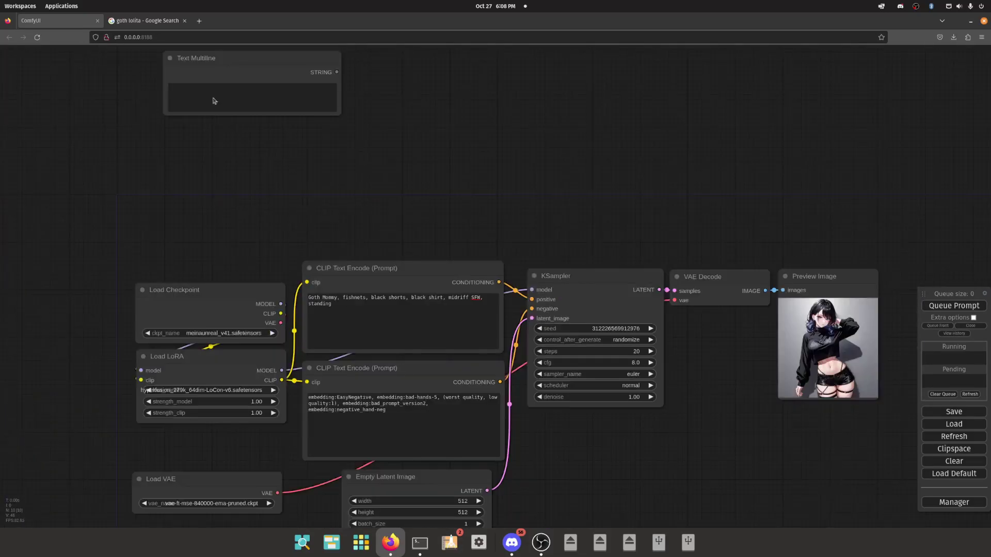
{"action": "left_click_drag", "start_coordinate": [501, 283], "coordinate": [559, 215]}
{"action": "left_click_drag", "start_coordinate": [337, 71], "coordinate": [397, 89]}
{"action": "left_click_drag", "start_coordinate": [514, 119], "coordinate": [518, 119]}
{"action": "left_click_drag", "start_coordinate": [240, 67], "coordinate": [222, 56]}
- Clone the Text Multiline node twice, stacking the copies below the original
{"action": "right_click", "coordinate": [223, 57]}
{"action": "left_click", "coordinate": [226, 177]}
{"action": "left_click_drag", "start_coordinate": [209, 94], "coordinate": [198, 198]}
{"action": "right_click", "coordinate": [199, 124]}
{"action": "left_click", "coordinate": [211, 244]}
{"action": "left_click", "coordinate": [425, 117]}
- Clone the top Text Multiline node into a fourth copy placed at the top of the stack
{"action": "scroll", "coordinate": [413, 118], "scroll_direction": "down", "scroll_amount": 5}
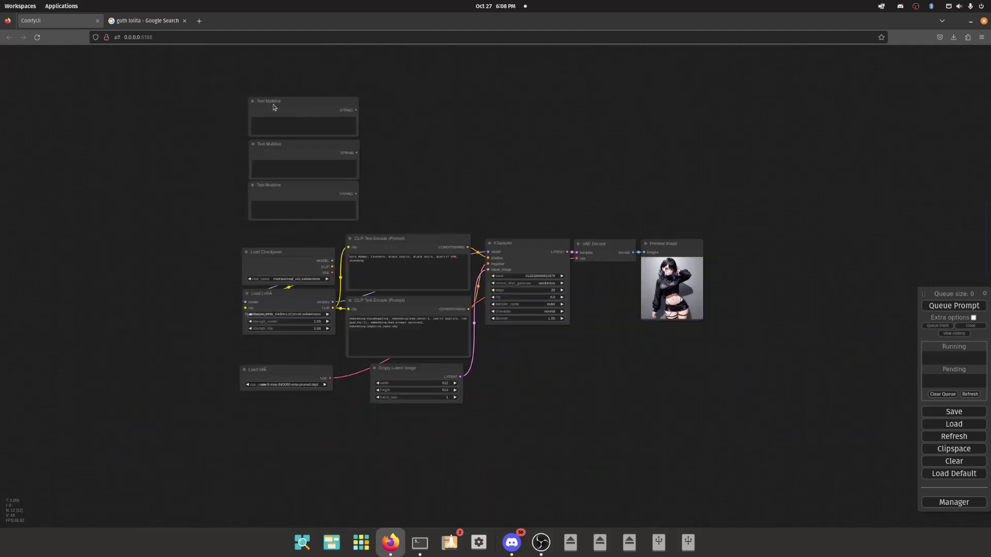
{"action": "right_click", "coordinate": [273, 107]}
{"action": "left_click", "coordinate": [286, 226]}
{"action": "left_click_drag", "start_coordinate": [292, 103], "coordinate": [289, 46]}
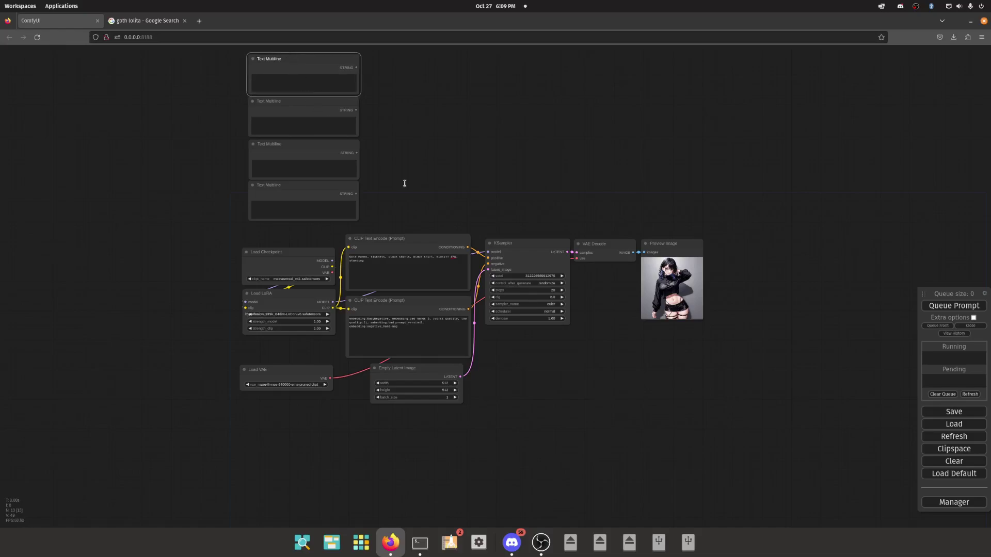
{"action": "left_click", "coordinate": [410, 151]}
- Copy the 'Goth Mommy, fishnets, black shorts…' positive prompt into the top Text Multiline box
{"action": "left_click", "coordinate": [431, 278]}
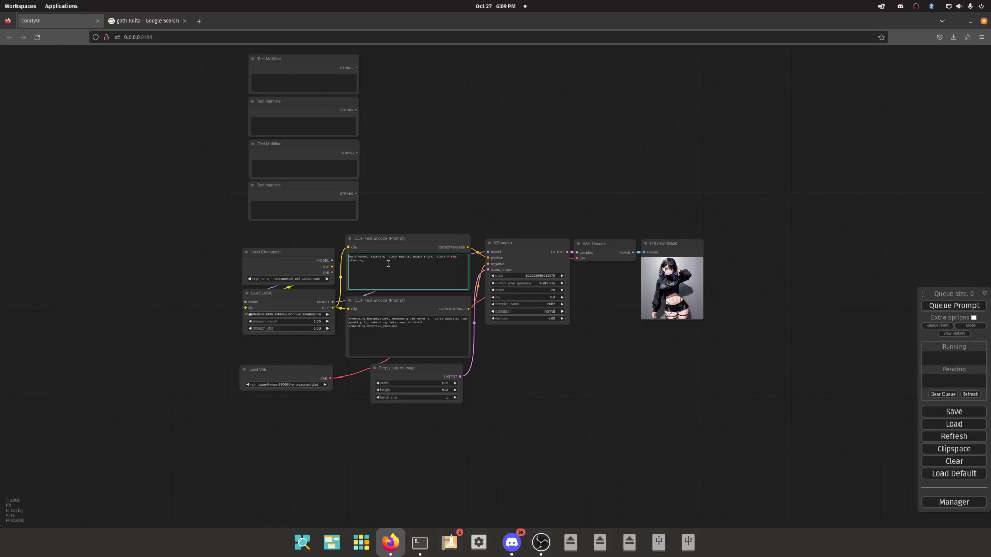
{"action": "triple_click", "coordinate": [381, 257]}
{"action": "right_click", "coordinate": [384, 256]}
{"action": "triple_click", "coordinate": [378, 259]}
{"action": "key", "text": "ctrl+c"}
{"action": "right_click", "coordinate": [379, 259]}
{"action": "left_click", "coordinate": [411, 296]}
{"action": "left_click_drag", "start_coordinate": [345, 97], "coordinate": [361, 155]}
{"action": "right_click", "coordinate": [338, 147]}
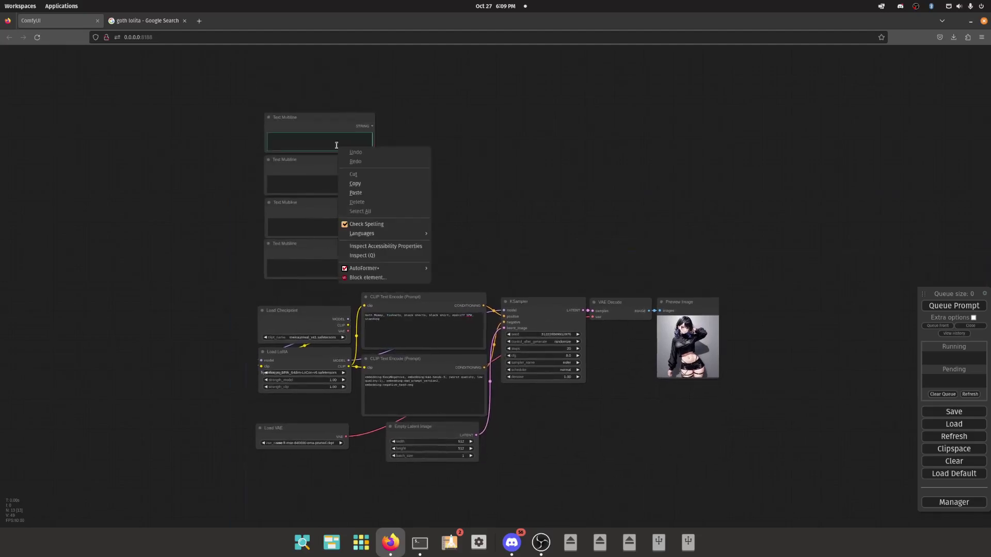
{"action": "left_click", "coordinate": [363, 193]}
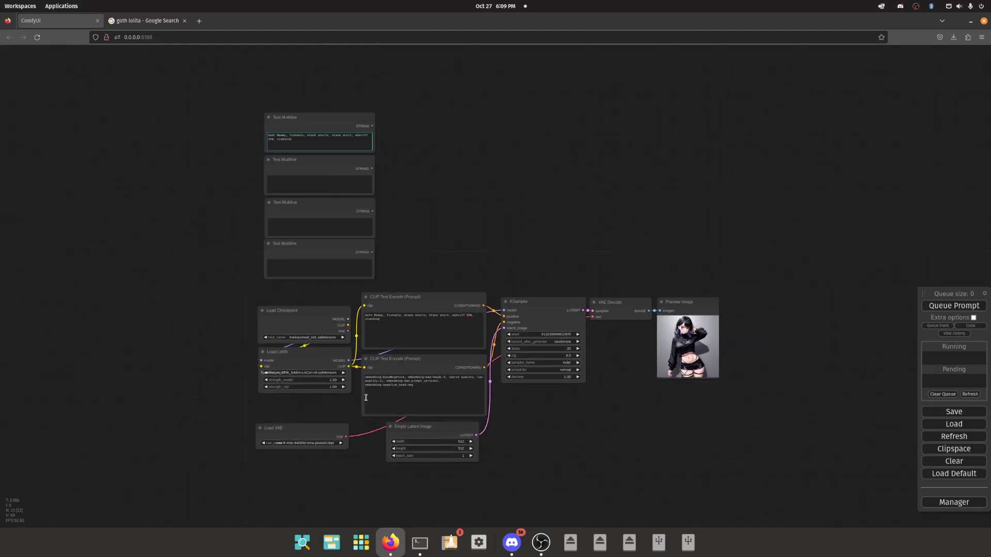
{"action": "left_click_drag", "start_coordinate": [349, 367], "coordinate": [243, 169]}
{"action": "left_click", "coordinate": [379, 141]}
{"action": "scroll", "coordinate": [260, 136], "scroll_direction": "up", "scroll_amount": 5}
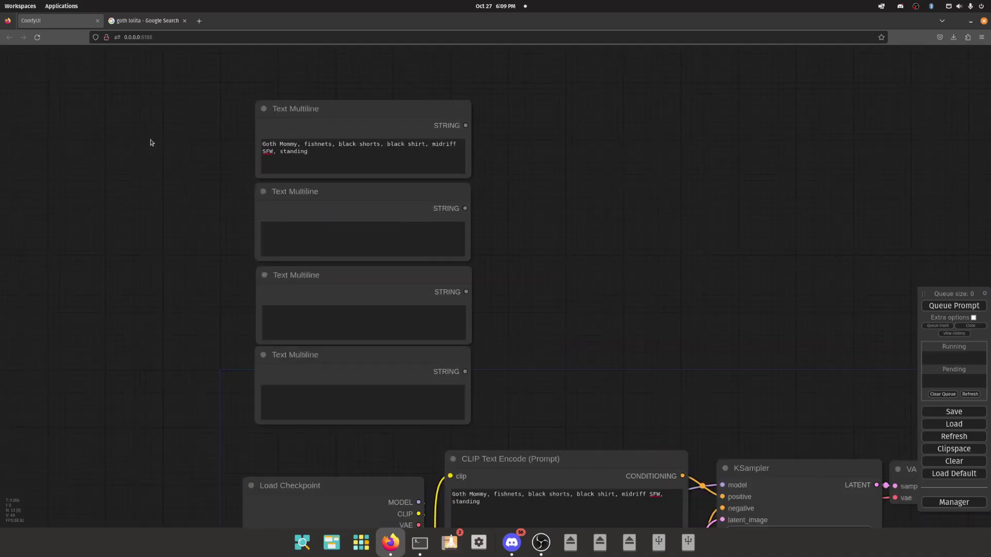
{"action": "scroll", "coordinate": [151, 142], "scroll_direction": "down", "scroll_amount": 5}
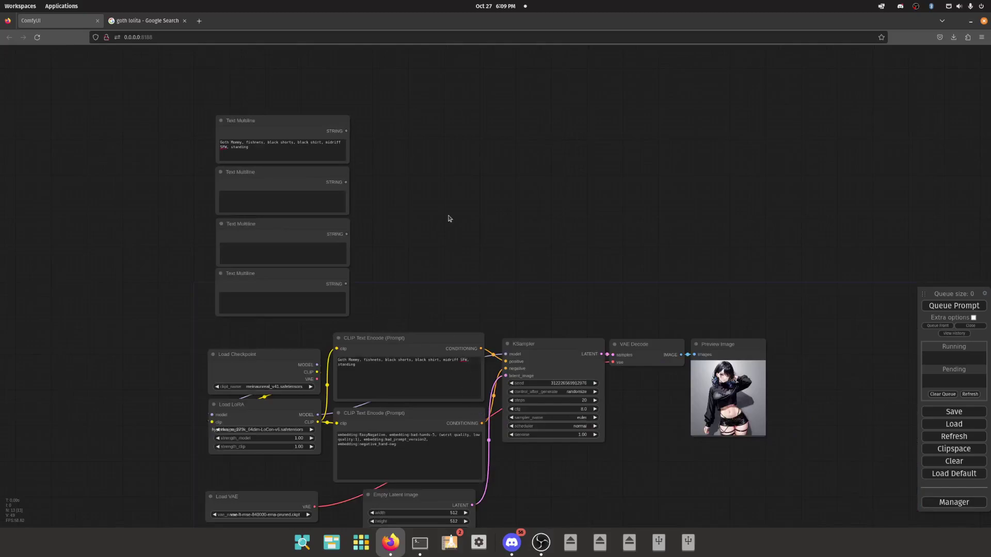
{"action": "triple_click", "coordinate": [245, 147]}
{"action": "left_click", "coordinate": [236, 149]}
{"action": "scroll", "coordinate": [203, 157], "scroll_direction": "up", "scroll_amount": 15}
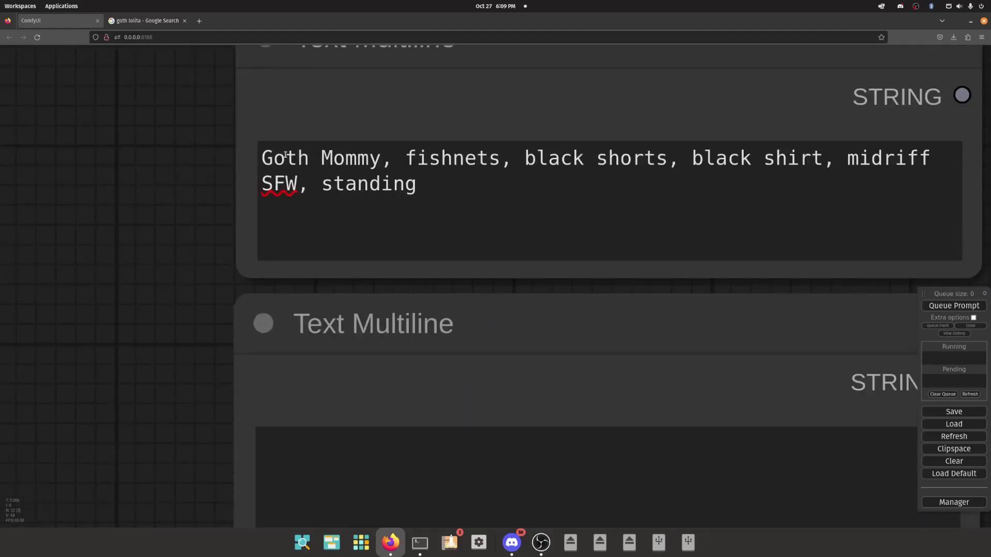
{"action": "double_click", "coordinate": [285, 155]}
{"action": "double_click", "coordinate": [341, 159]}
{"action": "scroll", "coordinate": [162, 176], "scroll_direction": "down", "scroll_amount": 3}
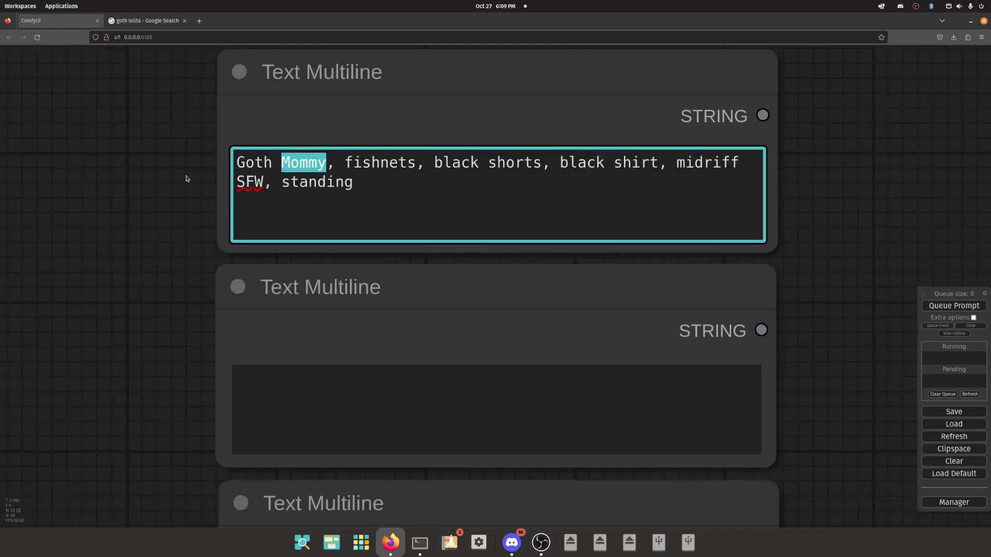
{"action": "double_click", "coordinate": [373, 158]}
{"action": "key", "text": "ctrl+Up"}
{"action": "key", "text": "ctrl+Up"}
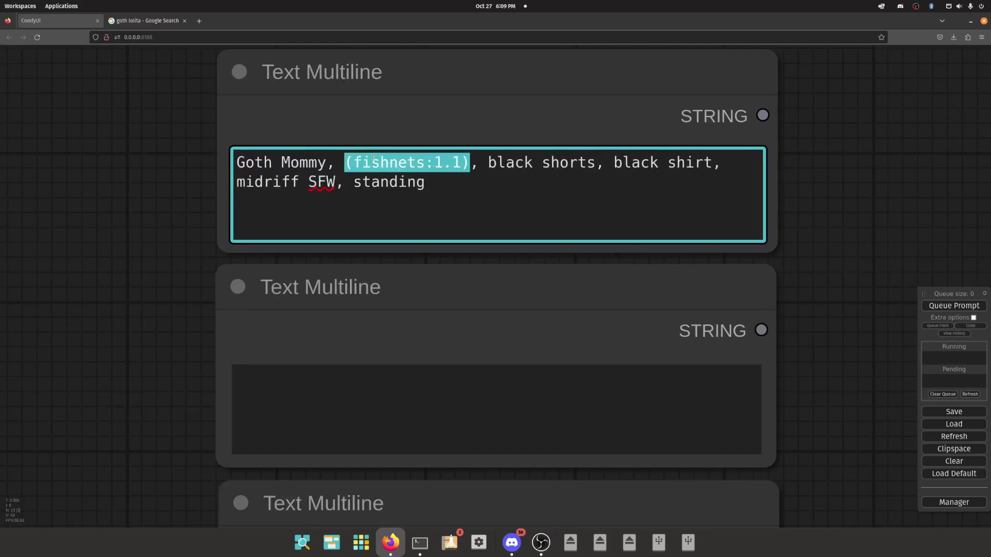
{"action": "key", "text": "ctrl+Down"}
{"action": "key", "text": "ctrl+Down"}
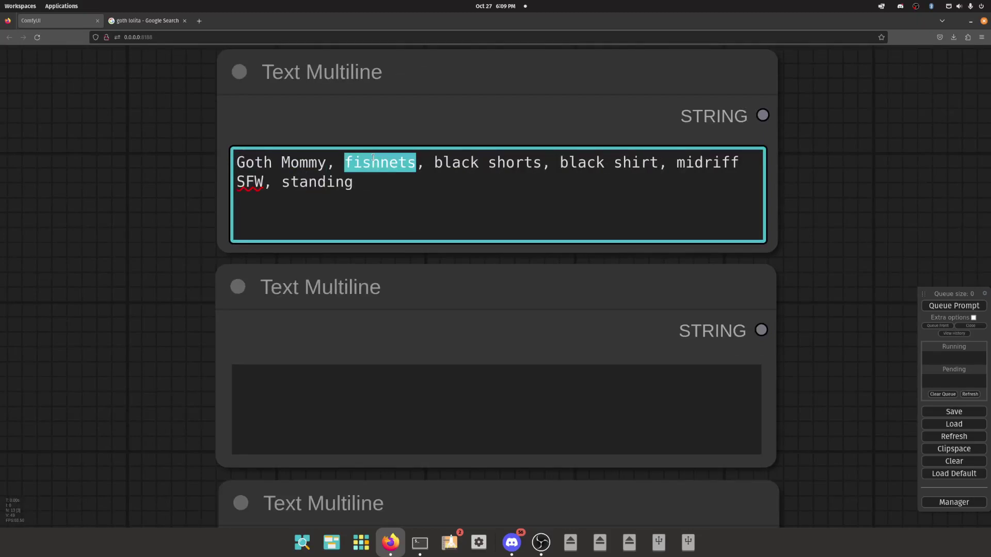
{"action": "left_click_drag", "start_coordinate": [380, 162], "coordinate": [326, 191]}
{"action": "left_click_drag", "start_coordinate": [855, 220], "coordinate": [400, 133]}
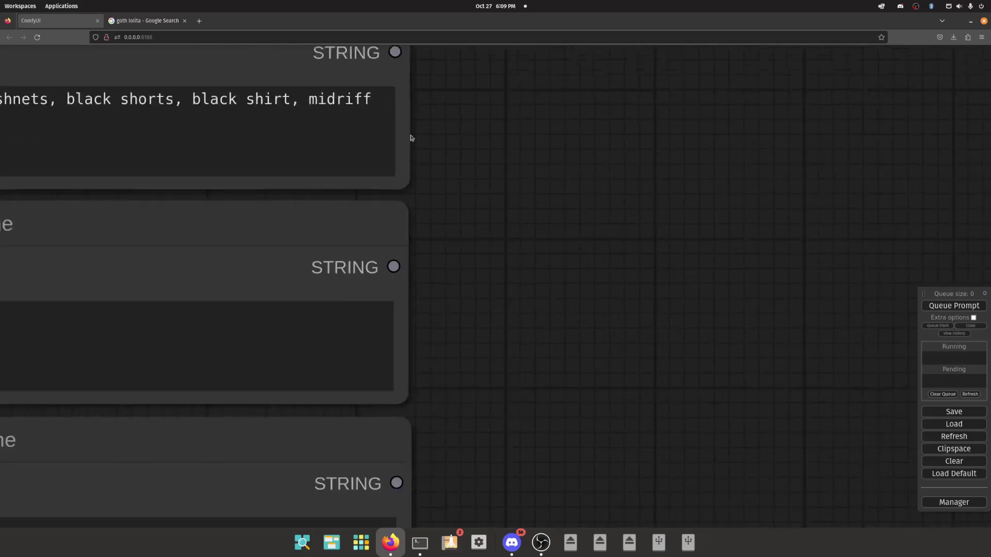
{"action": "scroll", "coordinate": [442, 236], "scroll_direction": "down", "scroll_amount": 7}
{"action": "scroll", "coordinate": [436, 245], "scroll_direction": "down", "scroll_amount": 5}
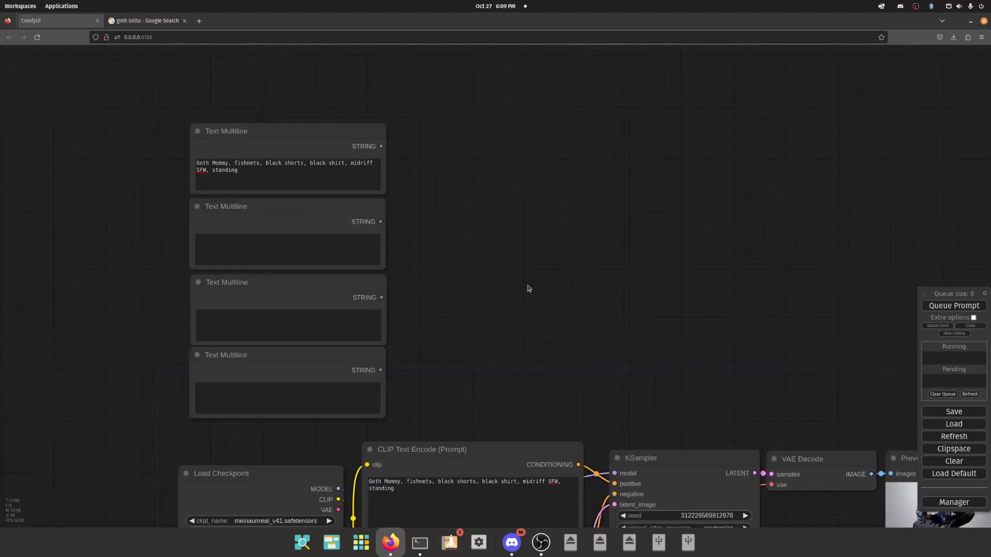
{"action": "left_click_drag", "start_coordinate": [521, 281], "coordinate": [418, 166]}
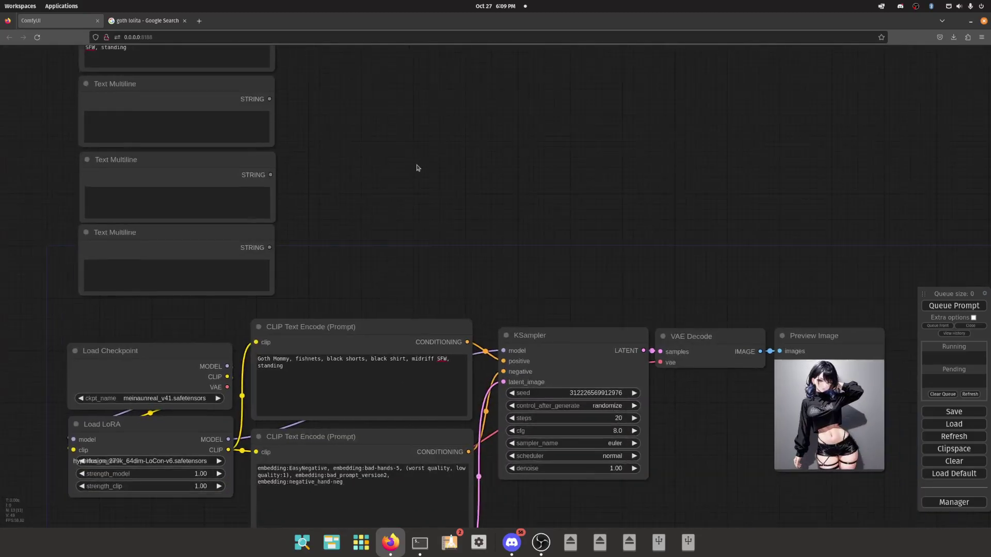
{"action": "left_click_drag", "start_coordinate": [373, 140], "coordinate": [385, 189]}
{"action": "triple_click", "coordinate": [179, 94]}
{"action": "left_click", "coordinate": [133, 97]}
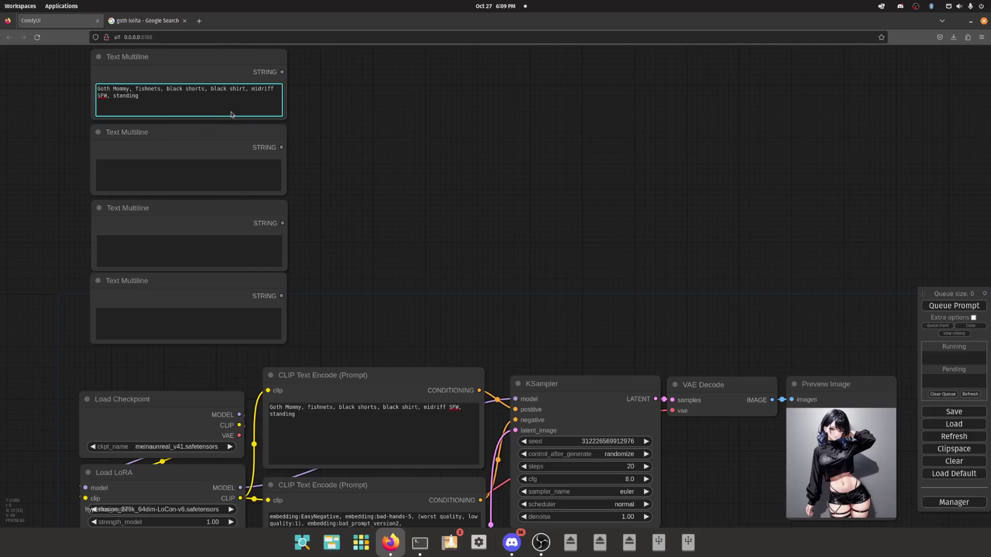
{"action": "left_click", "coordinate": [248, 137]}
{"action": "left_click", "coordinate": [209, 189]}
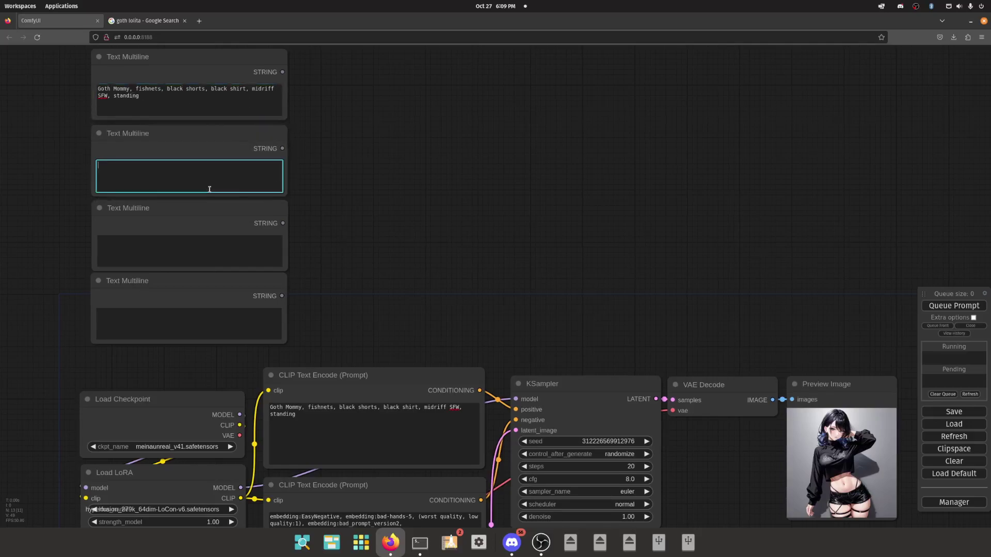
{"action": "left_click", "coordinate": [351, 134]}
{"action": "left_click", "coordinate": [196, 90]}
{"action": "left_click_drag", "start_coordinate": [451, 268], "coordinate": [282, 146]}
{"action": "left_click_drag", "start_coordinate": [313, 269], "coordinate": [347, 288]}
{"action": "left_click_drag", "start_coordinate": [235, 72], "coordinate": [389, 239]}
{"action": "left_click_drag", "start_coordinate": [265, 117], "coordinate": [498, 457]}
- Shift the view and select the second, third and fourth Text Multiline nodes in turn
{"action": "right_click", "coordinate": [304, 60]}
{"action": "left_click", "coordinate": [316, 54]}
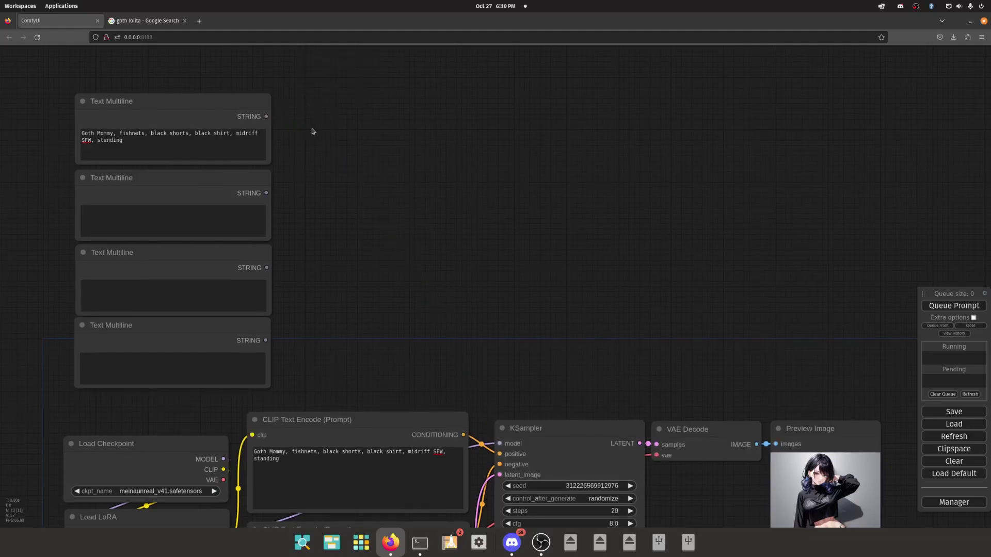
{"action": "left_click", "coordinate": [221, 222]}
{"action": "left_click_drag", "start_coordinate": [385, 211], "coordinate": [442, 206]}
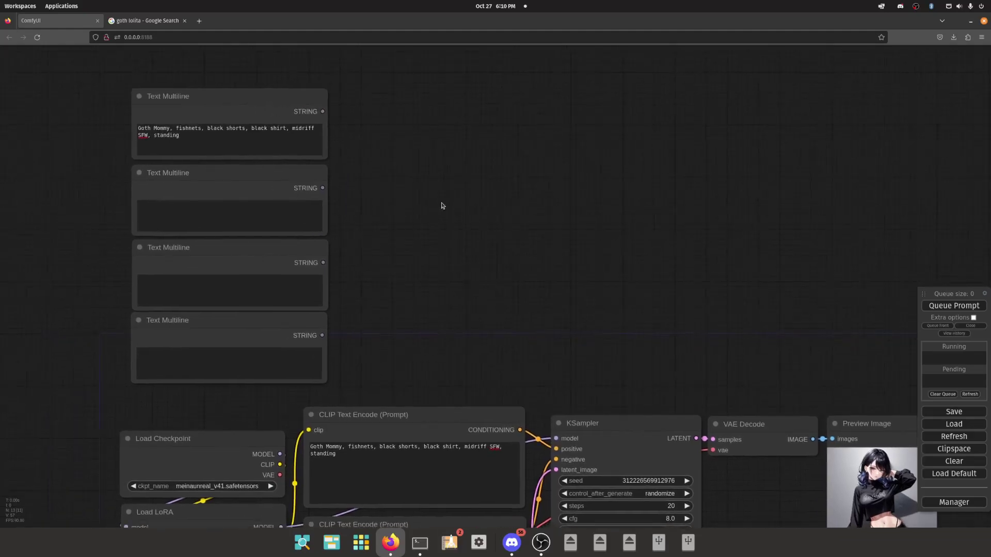
{"action": "left_click", "coordinate": [232, 187]}
{"action": "left_click", "coordinate": [235, 255]}
{"action": "left_click", "coordinate": [248, 325]}
{"action": "left_click", "coordinate": [255, 212]}
{"action": "left_click", "coordinate": [239, 259]}
- Add a WAS Suite Text Concatenate node to the right of the text stack
{"action": "right_click", "coordinate": [360, 176]}
{"action": "left_click", "coordinate": [368, 174]}
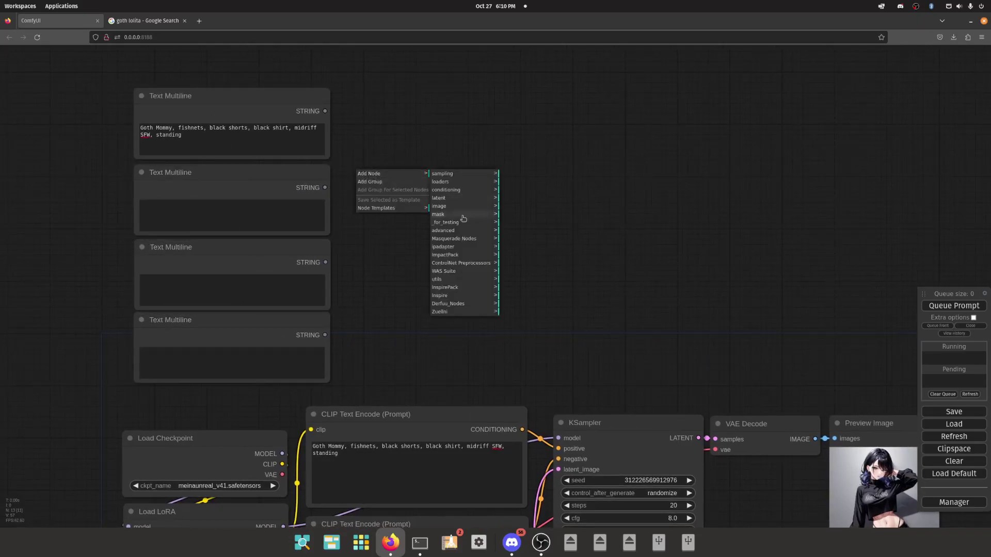
{"action": "left_click", "coordinate": [454, 271]}
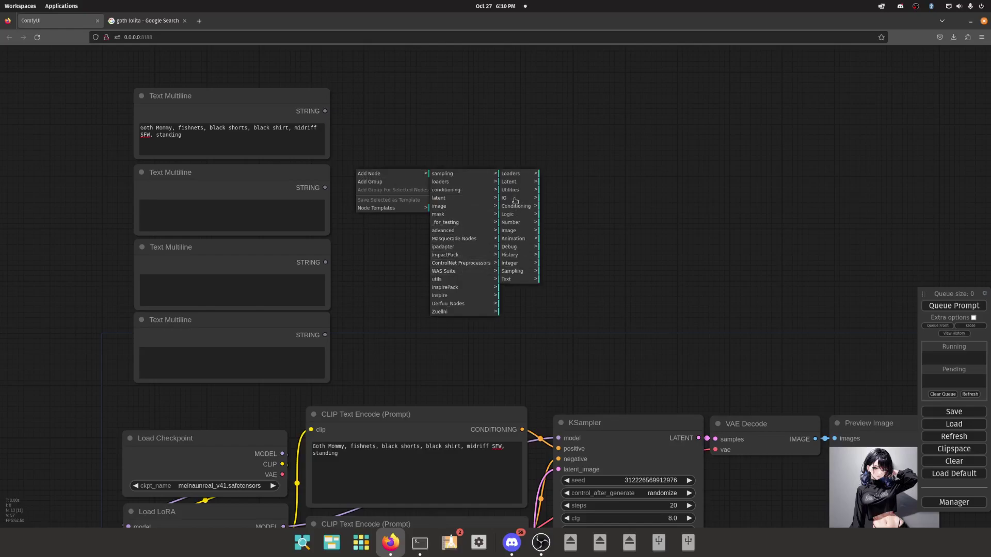
{"action": "left_click", "coordinate": [521, 174]}
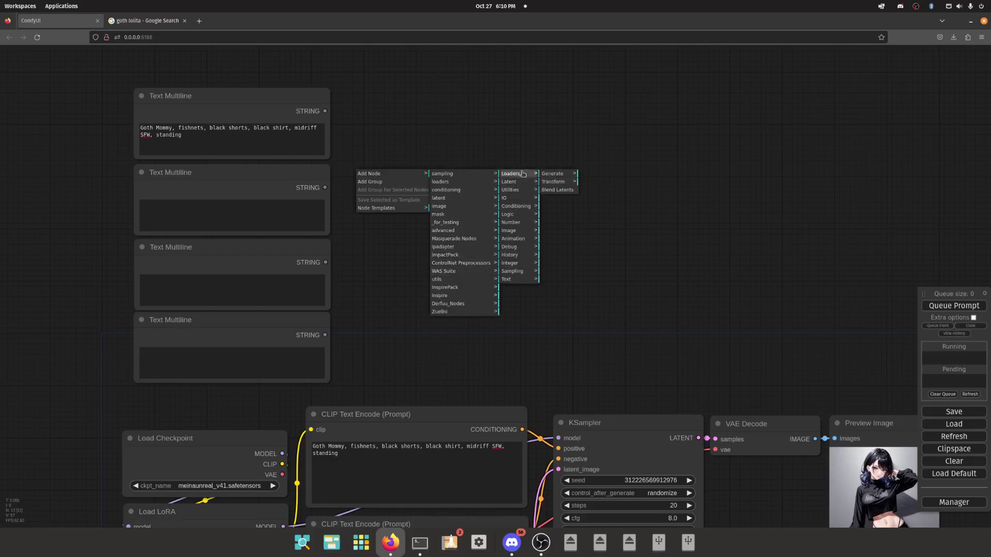
{"action": "left_click", "coordinate": [508, 280]}
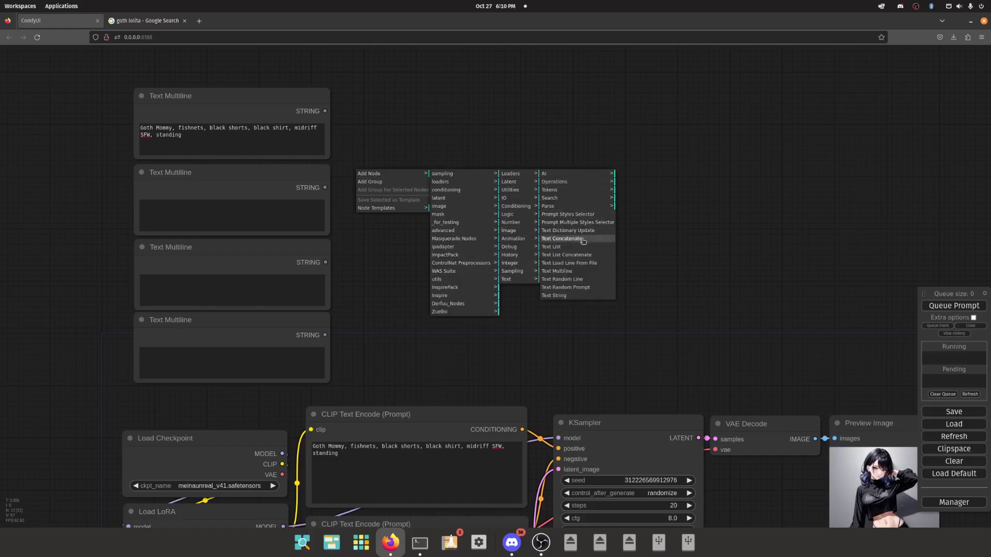
{"action": "left_click", "coordinate": [583, 241]}
{"action": "left_click_drag", "start_coordinate": [440, 194], "coordinate": [453, 167]}
- Wire the four Text Multiline STRING outputs into text_a through text_d of Text Concatenate
{"action": "left_click_drag", "start_coordinate": [324, 111], "coordinate": [378, 154]}
{"action": "left_click_drag", "start_coordinate": [325, 187], "coordinate": [377, 163]}
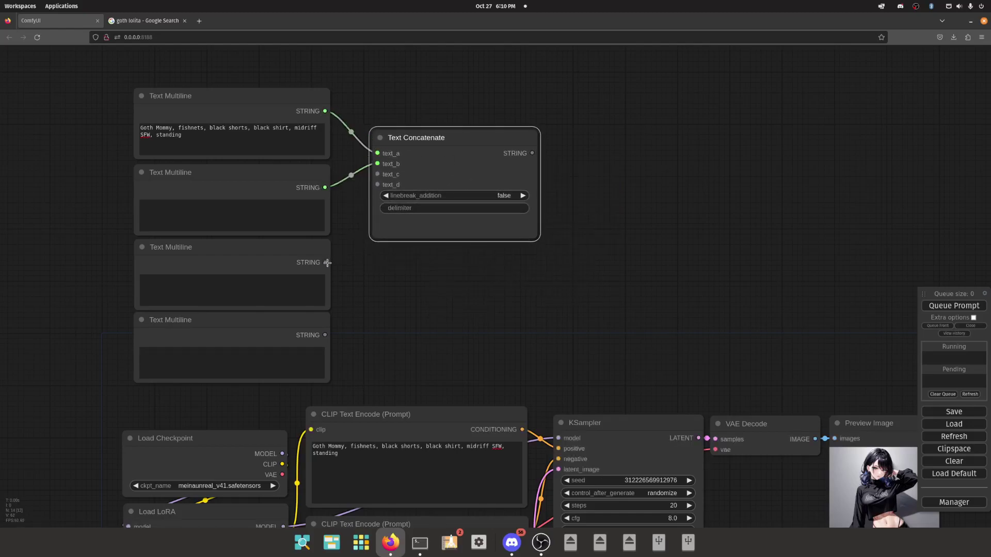
{"action": "left_click_drag", "start_coordinate": [328, 262], "coordinate": [377, 174]}
{"action": "left_click_drag", "start_coordinate": [326, 337], "coordinate": [378, 184]}
{"action": "left_click_drag", "start_coordinate": [437, 154], "coordinate": [445, 198]}
{"action": "left_click", "coordinate": [217, 221]}
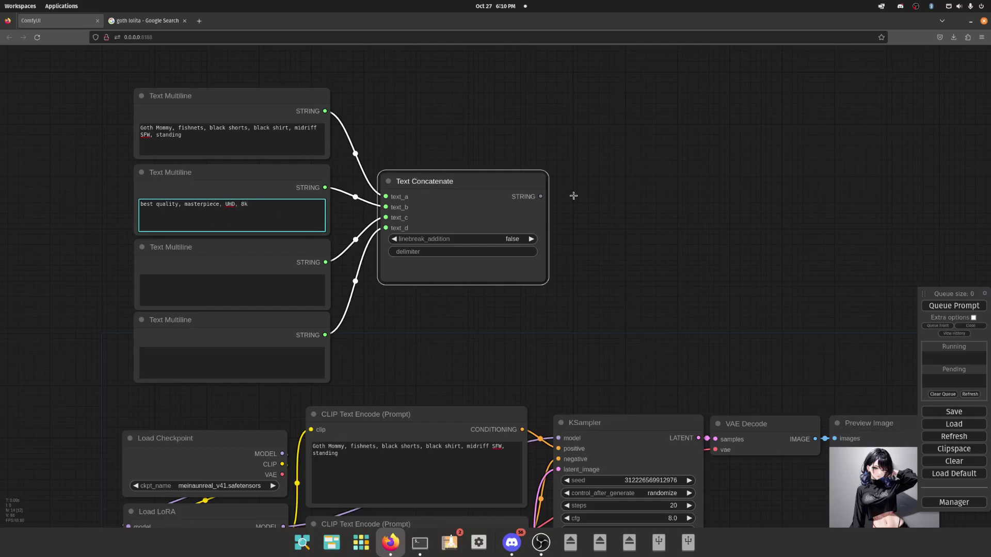
- Pan and zoom the graph to bring the Text Multiline and positive prompt nodes into view
{"action": "scroll", "coordinate": [573, 196], "scroll_direction": "down", "scroll_amount": 6}
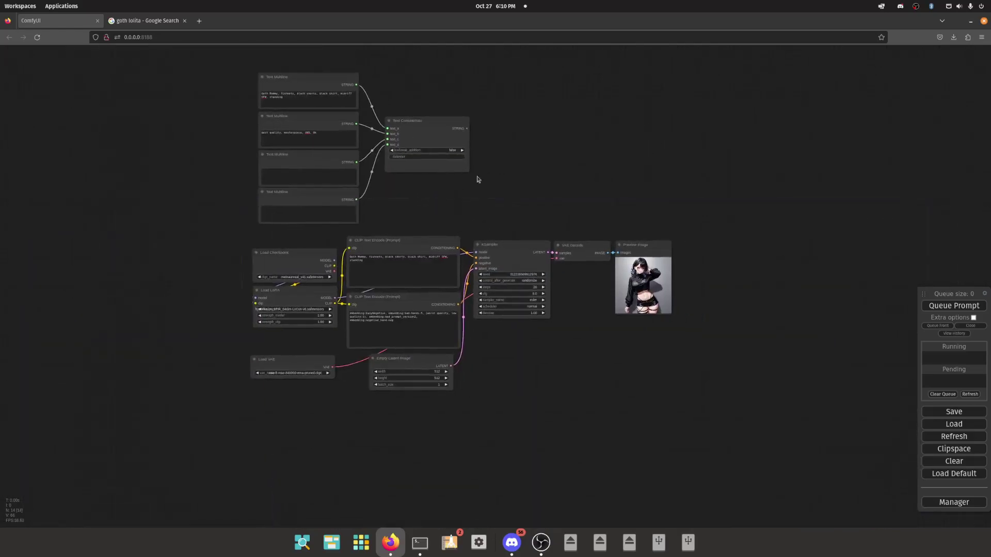
{"action": "scroll", "coordinate": [454, 129], "scroll_direction": "up", "scroll_amount": 5}
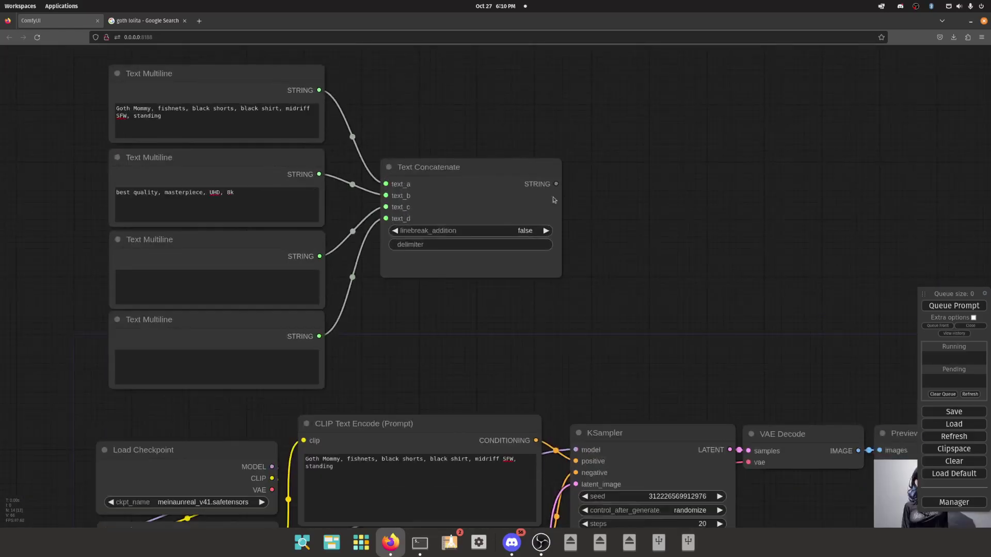
{"action": "scroll", "coordinate": [554, 200], "scroll_direction": "down", "scroll_amount": 10}
{"action": "scroll", "coordinate": [471, 177], "scroll_direction": "up", "scroll_amount": 2}
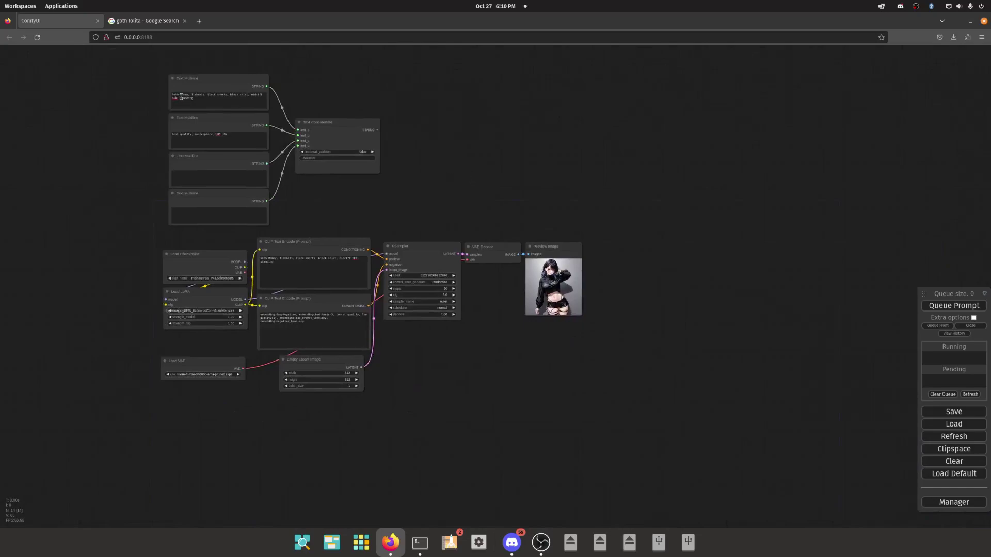
{"action": "left_click_drag", "start_coordinate": [616, 235], "coordinate": [483, 210]}
{"action": "scroll", "coordinate": [452, 261], "scroll_direction": "up", "scroll_amount": 10}
{"action": "scroll", "coordinate": [454, 207], "scroll_direction": "down", "scroll_amount": 11}
{"action": "left_click_drag", "start_coordinate": [288, 159], "coordinate": [615, 261]}
{"action": "right_click", "coordinate": [411, 166]}
{"action": "scroll", "coordinate": [517, 311], "scroll_direction": "up", "scroll_amount": 9}
- Clear all text from the positive CLIP Text Encode prompt box
{"action": "left_click", "coordinate": [445, 329]}
{"action": "left_click_drag", "start_coordinate": [444, 329], "coordinate": [444, 327]}
{"action": "left_click_drag", "start_coordinate": [466, 368], "coordinate": [331, 327]}
{"action": "type", "text": "beaufuiul fall"}
{"action": "type", "text": "kdcv;lakjf, baesltui lsjhadk;l n,ase;lktjha"}
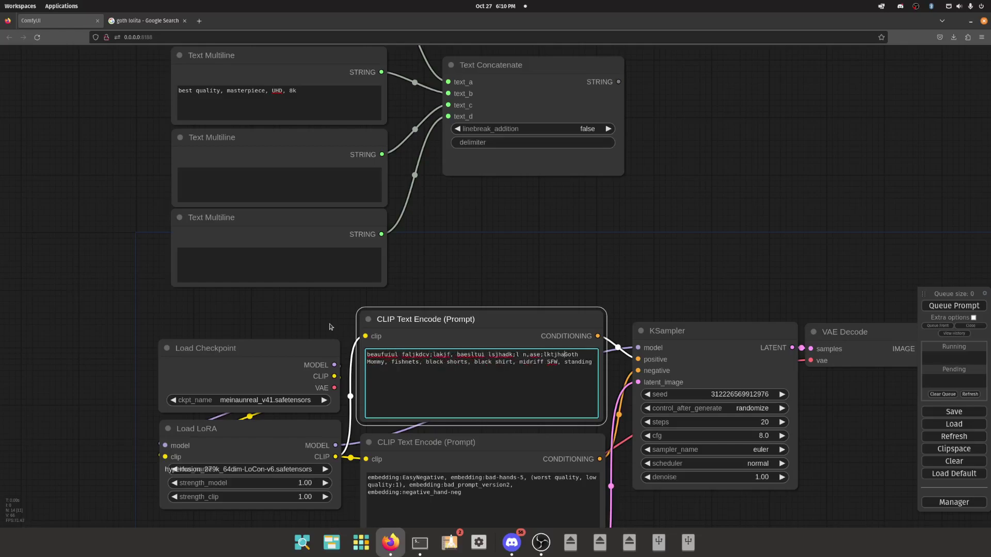
{"action": "key", "text": "ctrl+a"}
{"action": "key", "text": "BackSpace"}
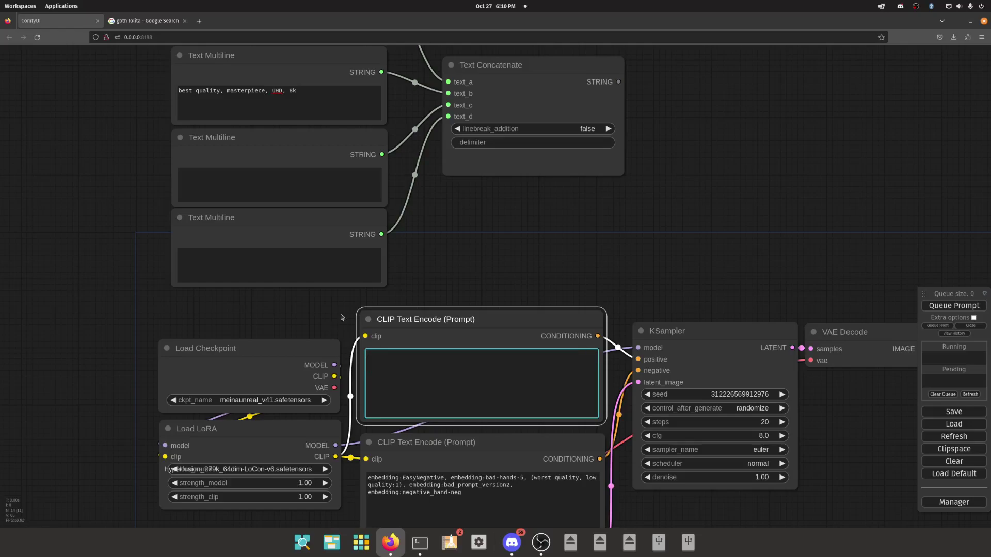
{"action": "left_click", "coordinate": [559, 254]}
{"action": "scroll", "coordinate": [566, 261], "scroll_direction": "down", "scroll_amount": 3}
- Move Text Concatenate up and left and test links from its output
{"action": "right_click", "coordinate": [594, 210]}
{"action": "left_click", "coordinate": [603, 208]}
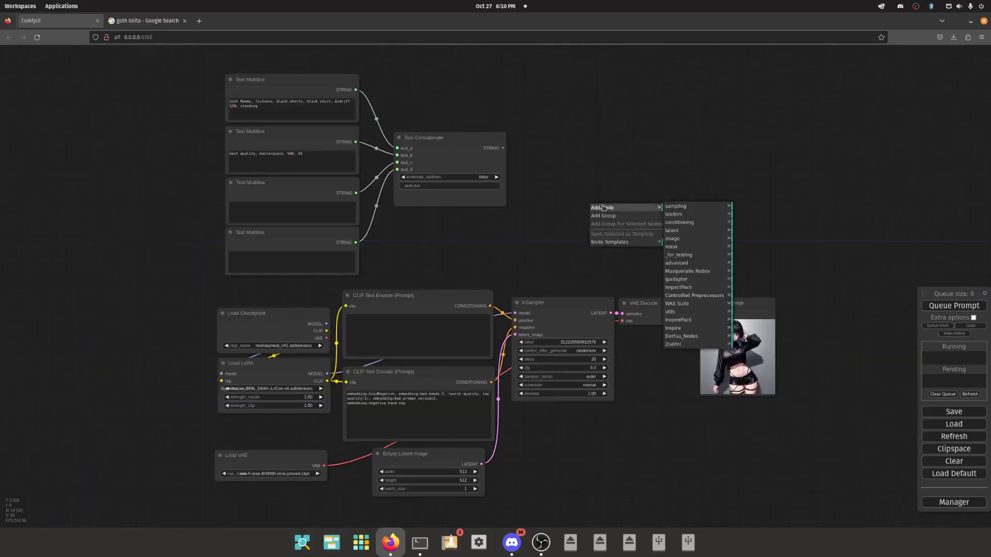
{"action": "left_click_drag", "start_coordinate": [356, 141], "coordinate": [836, 342]}
{"action": "left_click", "coordinate": [260, 89]}
{"action": "left_click", "coordinate": [822, 312]}
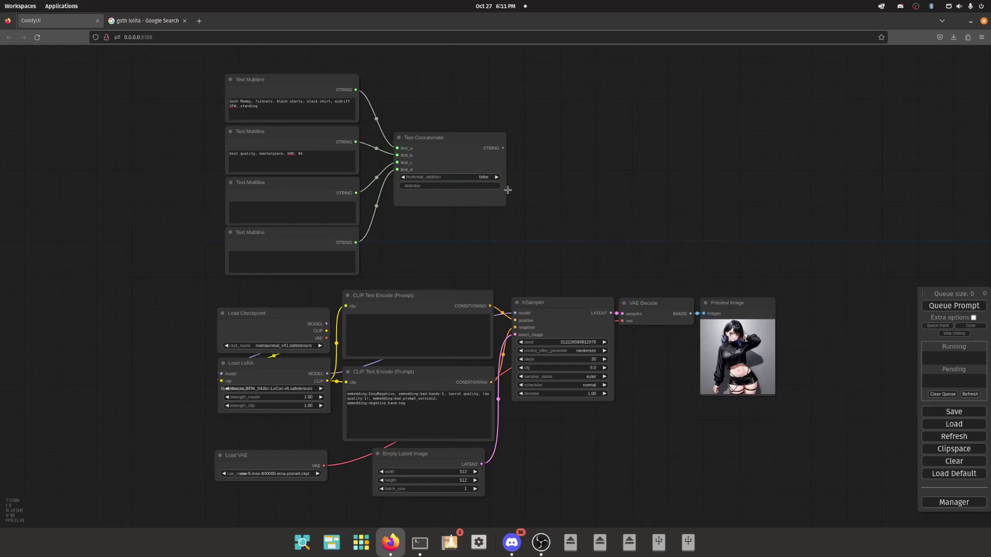
{"action": "left_click", "coordinate": [265, 154]}
{"action": "left_click_drag", "start_coordinate": [476, 160], "coordinate": [413, 122]}
{"action": "right_click", "coordinate": [551, 153]}
{"action": "left_click_drag", "start_coordinate": [487, 122], "coordinate": [514, 180]}
{"action": "left_click", "coordinate": [421, 142]}
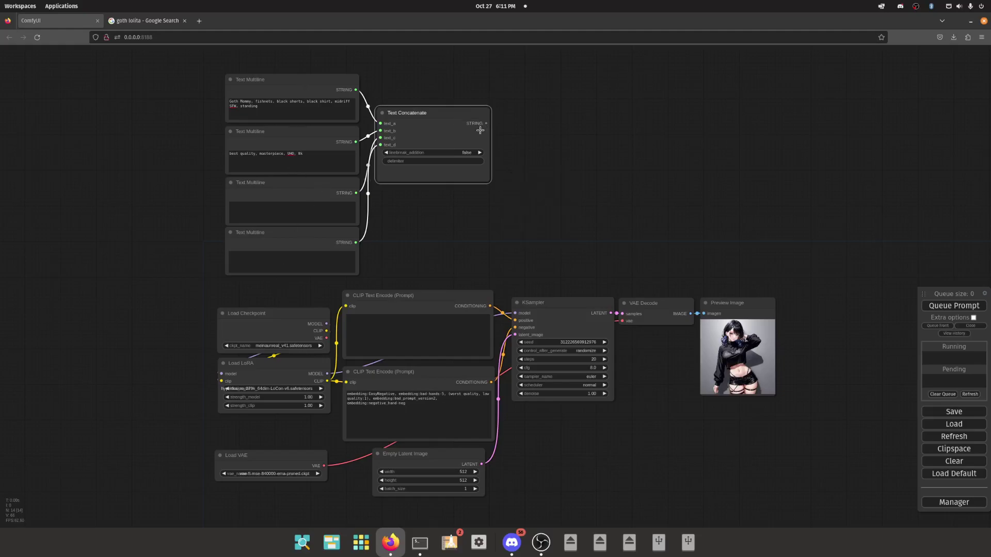
{"action": "left_click_drag", "start_coordinate": [486, 127], "coordinate": [515, 322]}
- Add a WAS Suite Text to Conditioning node below Text Concatenate
{"action": "right_click", "coordinate": [418, 227]}
{"action": "left_click", "coordinate": [429, 225]}
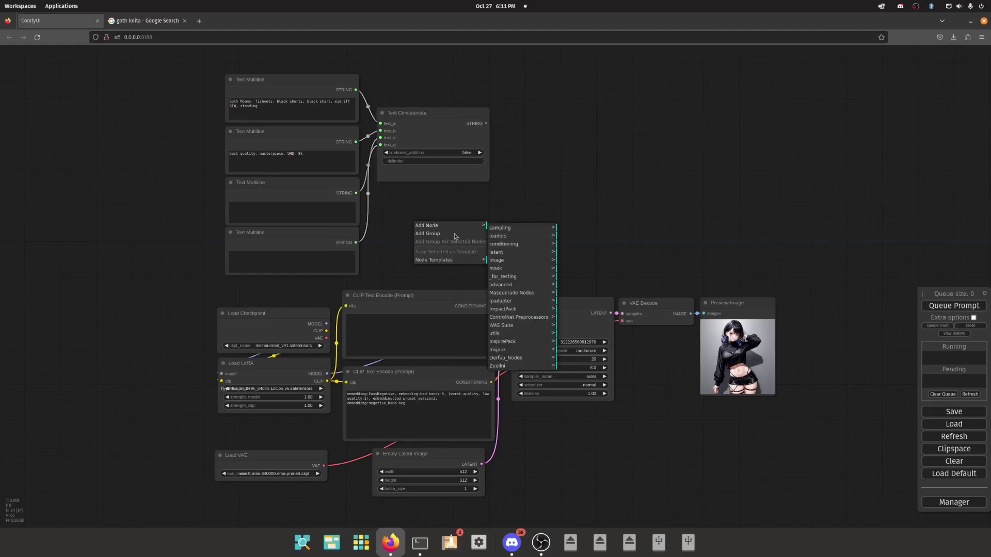
{"action": "left_click", "coordinate": [509, 325]}
{"action": "left_click", "coordinate": [564, 334]}
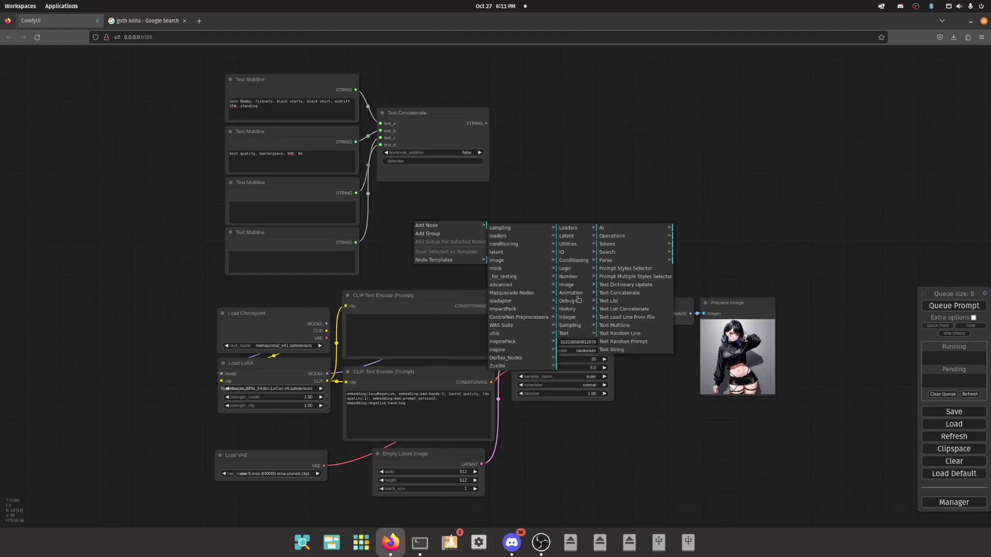
{"action": "left_click", "coordinate": [619, 237]}
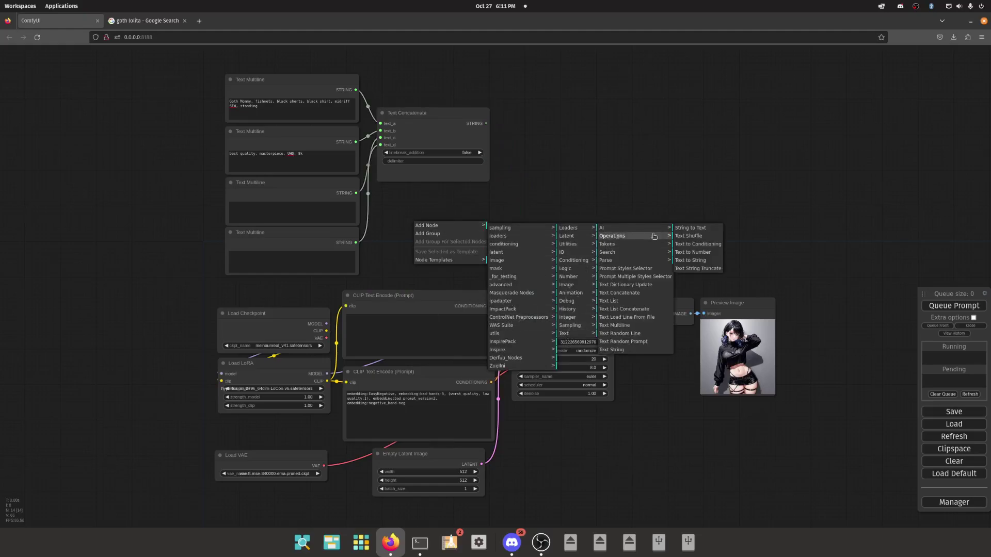
{"action": "left_click", "coordinate": [687, 245]}
{"action": "left_click_drag", "start_coordinate": [508, 240], "coordinate": [486, 218]}
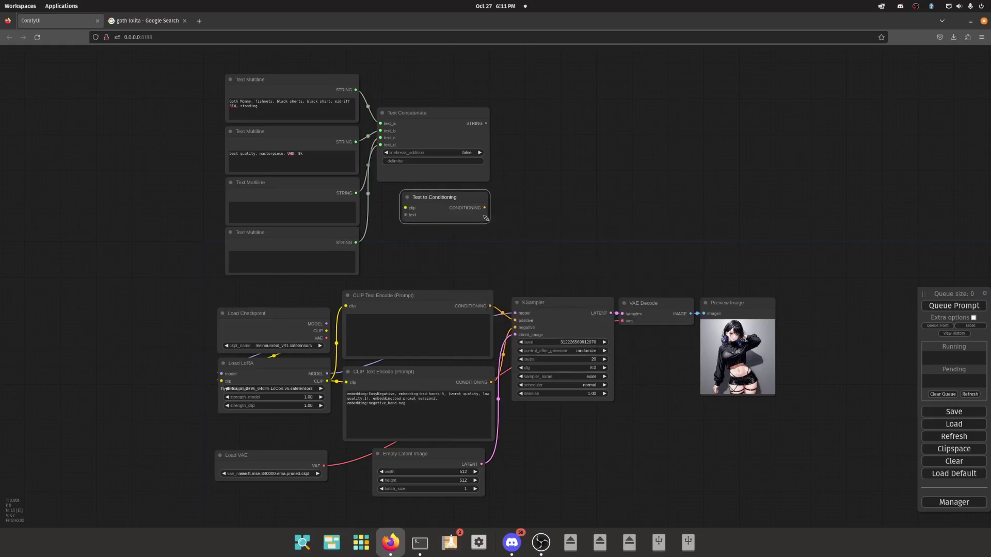
- Feed Text Concatenate's string and Load LoRA's CLIP output into Text to Conditioning
{"action": "left_click", "coordinate": [423, 148]}
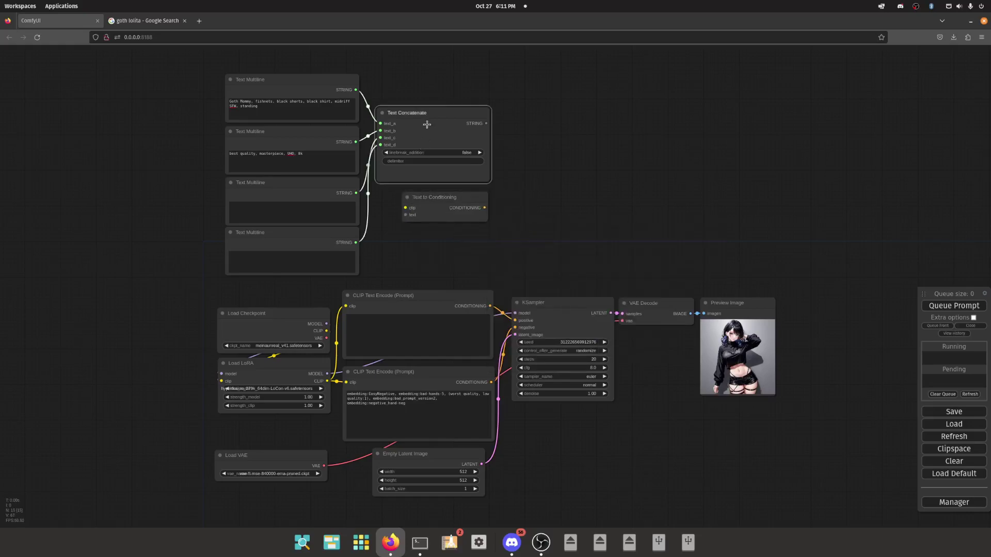
{"action": "left_click", "coordinate": [393, 300]}
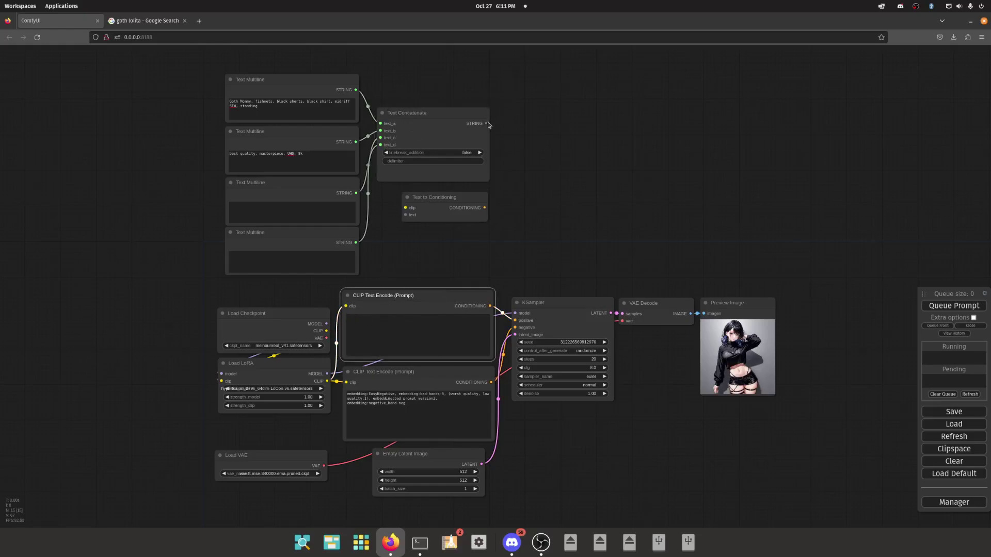
{"action": "left_click_drag", "start_coordinate": [487, 123], "coordinate": [406, 216]}
{"action": "left_click_drag", "start_coordinate": [328, 382], "coordinate": [406, 208]}
- Bypass Load LoRA and link Text to Conditioning's output to KSampler's positive input
{"action": "right_click", "coordinate": [284, 375]}
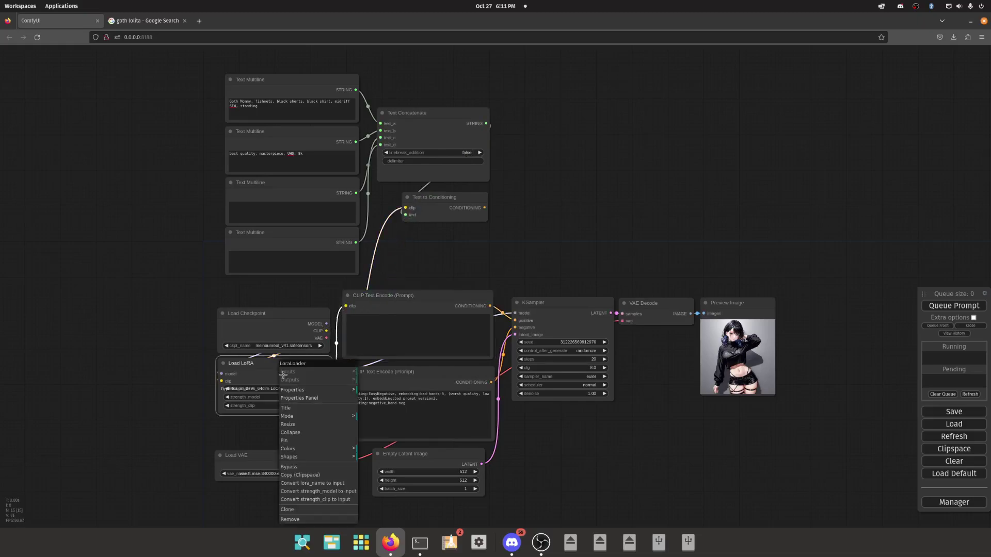
{"action": "left_click", "coordinate": [300, 467]}
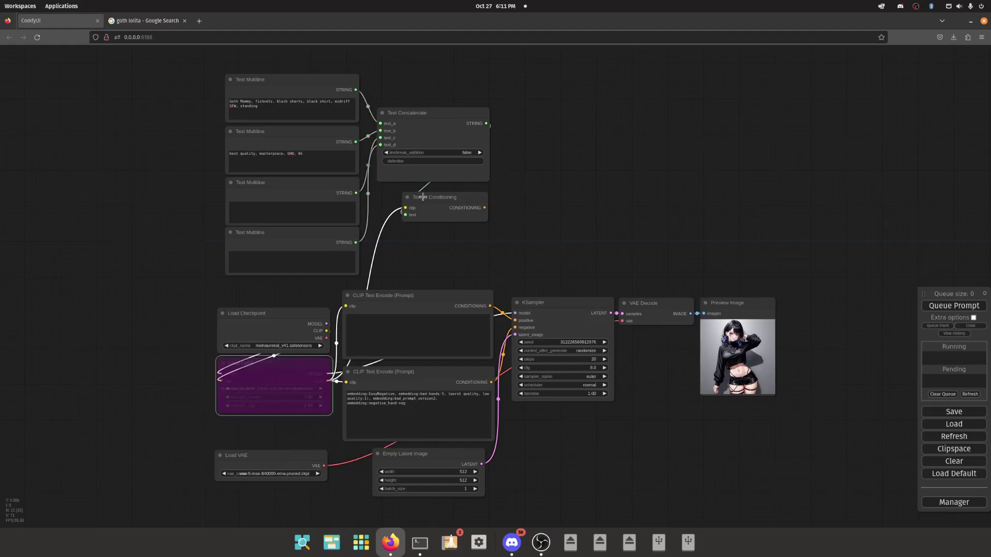
{"action": "left_click_drag", "start_coordinate": [422, 196], "coordinate": [451, 202]}
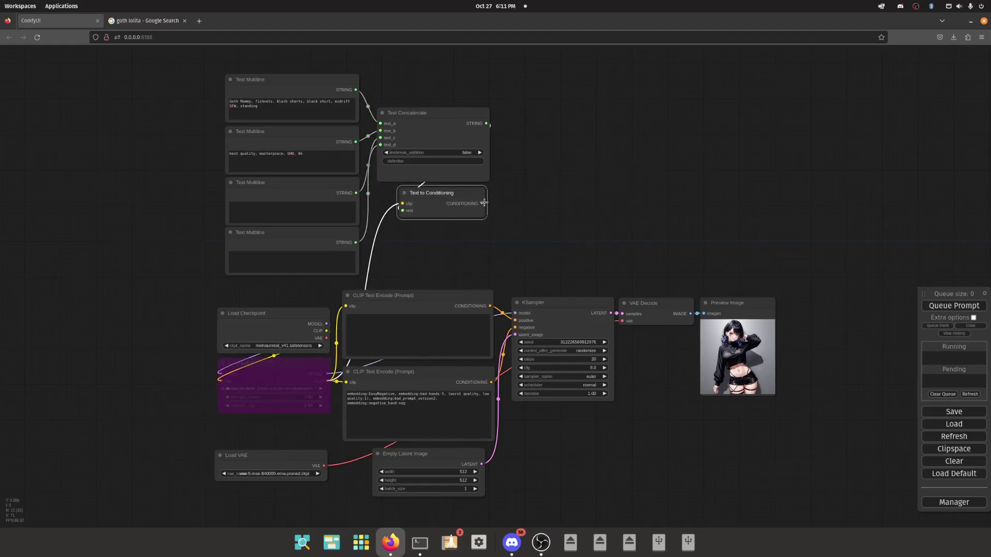
{"action": "left_click_drag", "start_coordinate": [485, 203], "coordinate": [523, 305]}
- Delete the old positive CLIP Text Encode node and nudge Text to Conditioning left
{"action": "left_click_drag", "start_coordinate": [424, 306], "coordinate": [423, 289]}
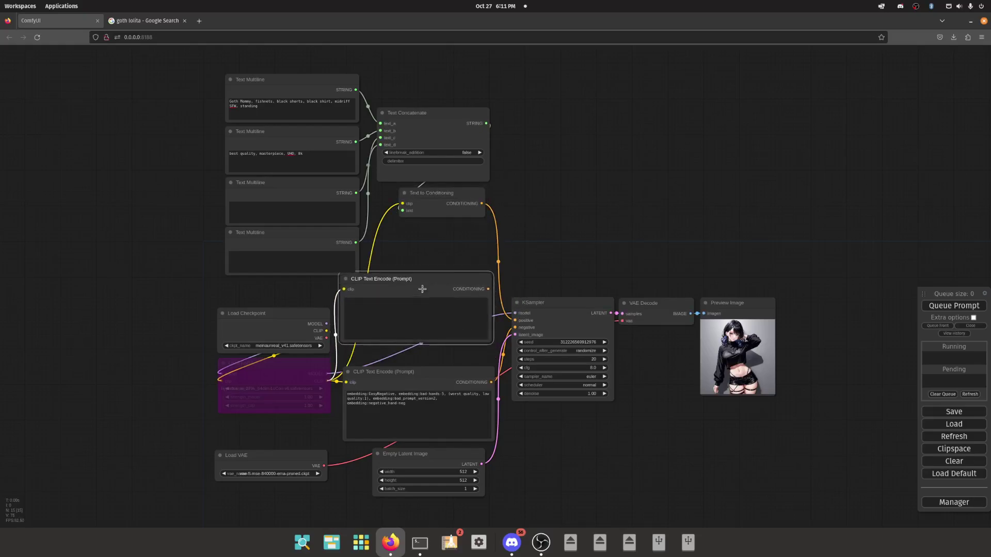
{"action": "key", "text": "Delete"}
{"action": "left_click_drag", "start_coordinate": [429, 207], "coordinate": [421, 209]}
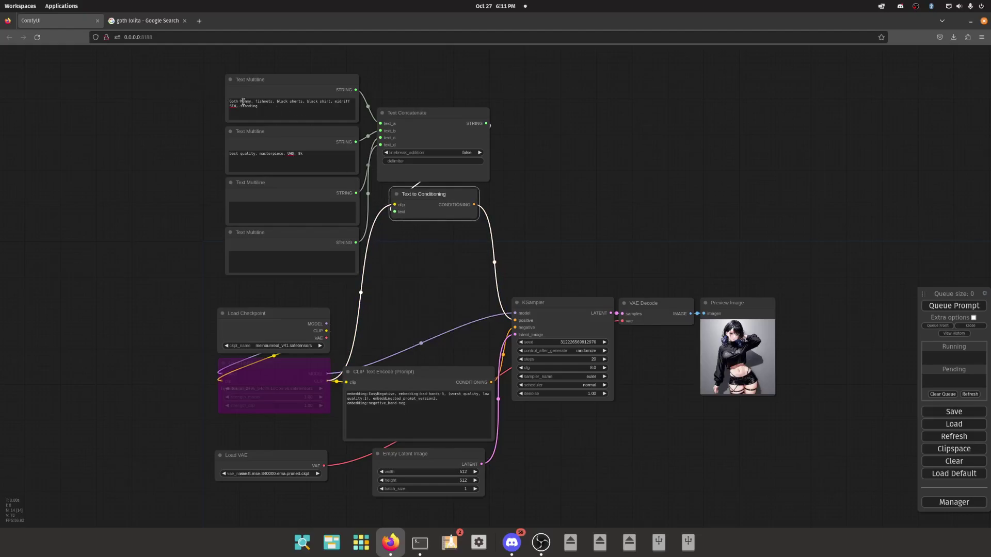
- Go through the first two prompts and enter 'busy street' in the third Text Multiline node
{"action": "scroll", "coordinate": [187, 101], "scroll_direction": "up", "scroll_amount": 8}
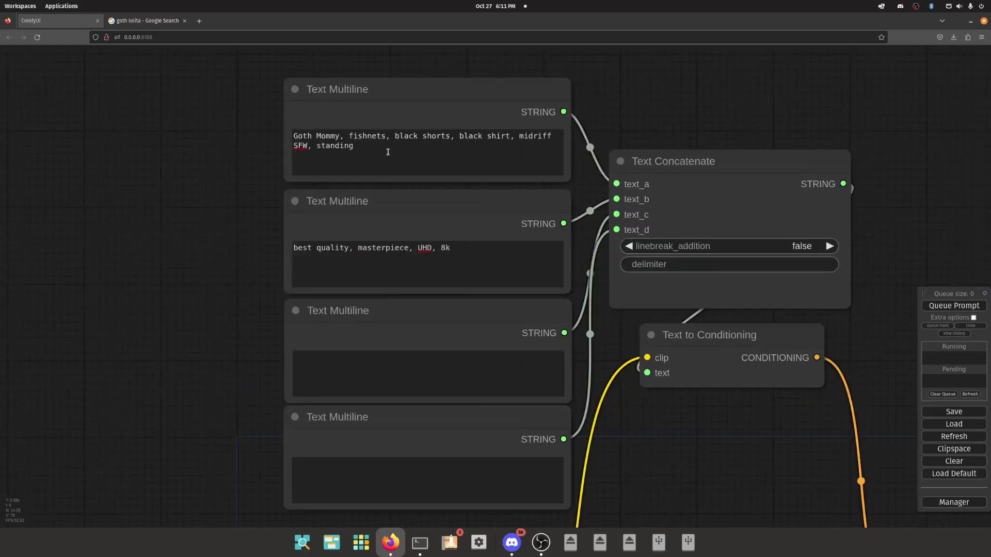
{"action": "left_click", "coordinate": [338, 139]}
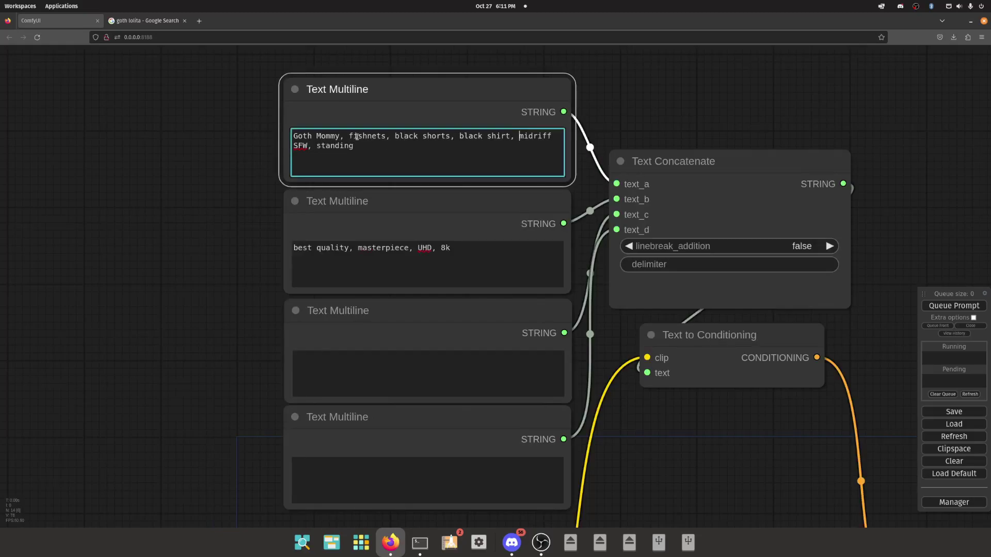
{"action": "key", "text": "ctrl+a"}
{"action": "key", "text": "Tab"}
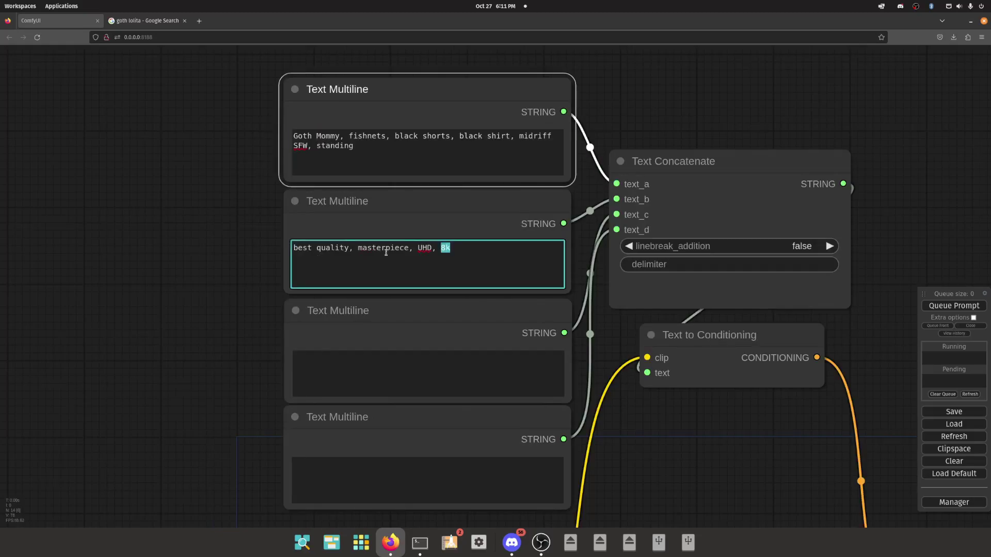
{"action": "key", "text": "ctrl+a"}
{"action": "scroll", "coordinate": [151, 287], "scroll_direction": "down", "scroll_amount": 7}
{"action": "left_click", "coordinate": [265, 227]}
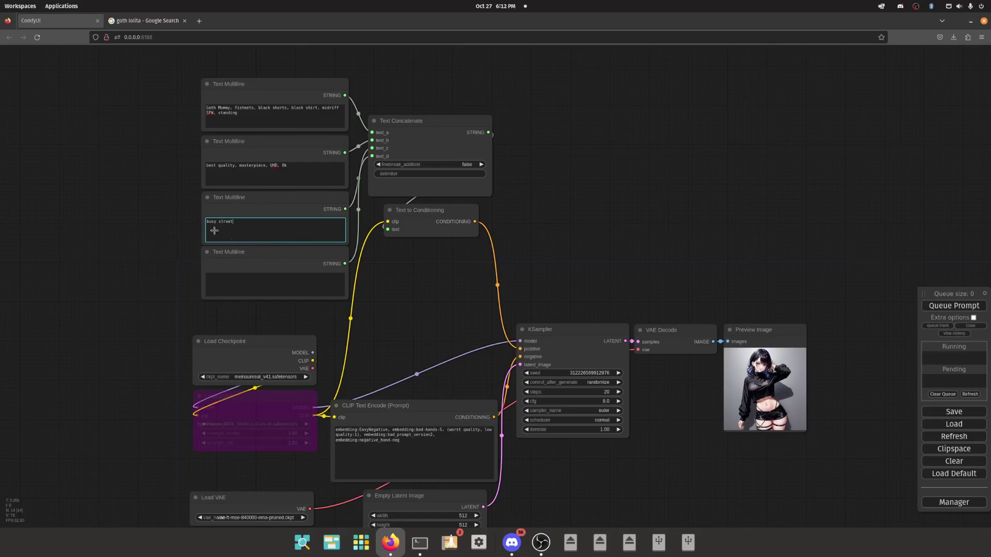
- Align the third and fourth Text Multiline nodes with small nudges
{"action": "left_click_drag", "start_coordinate": [251, 257], "coordinate": [249, 258]}
{"action": "left_click_drag", "start_coordinate": [256, 207], "coordinate": [254, 207]}
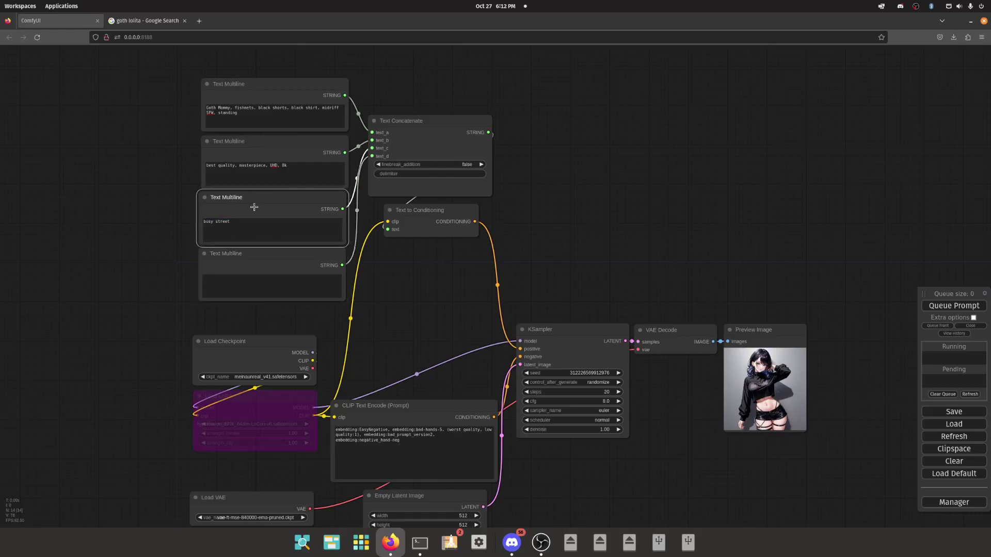
{"action": "triple_click", "coordinate": [236, 112]}
{"action": "triple_click", "coordinate": [251, 165]}
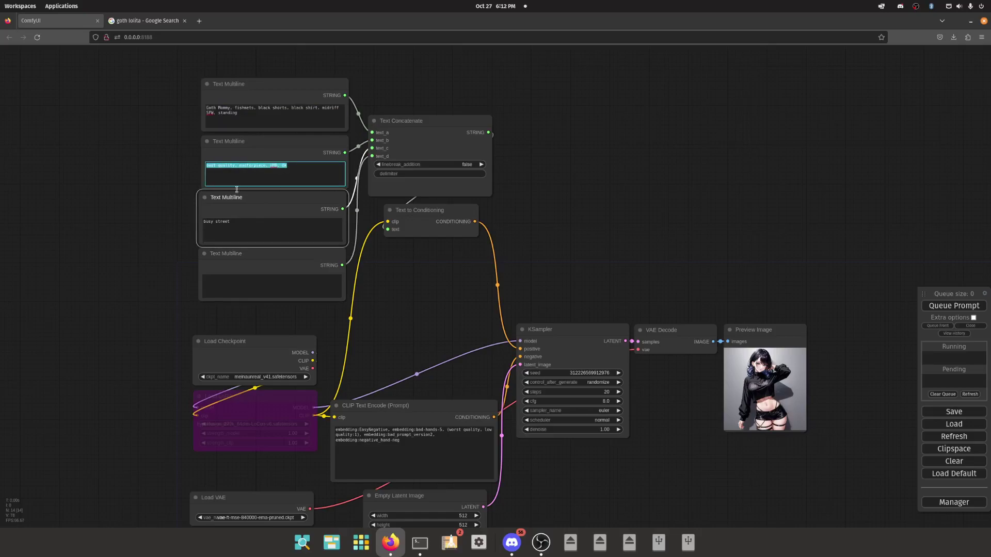
{"action": "triple_click", "coordinate": [227, 222]}
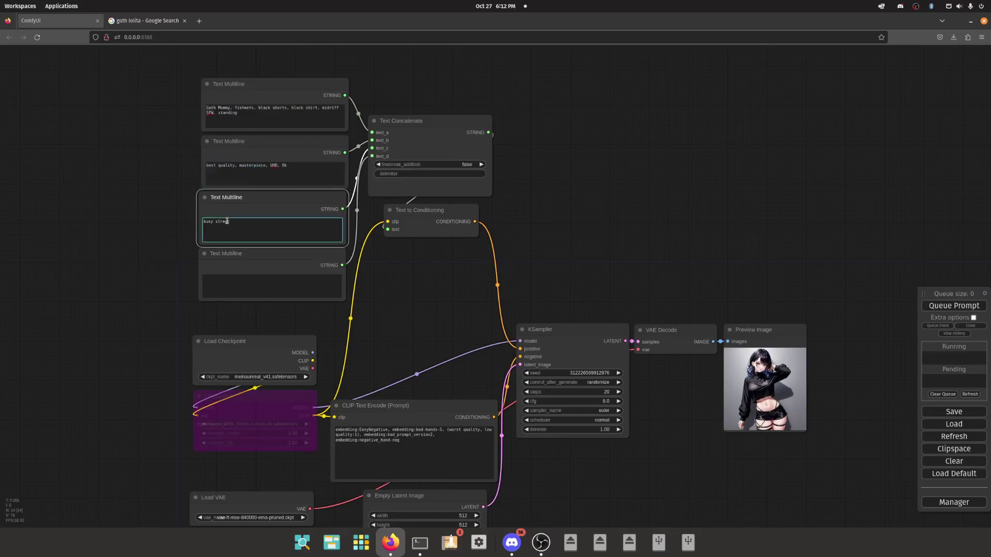
{"action": "left_click", "coordinate": [257, 257]}
{"action": "left_click_drag", "start_coordinate": [273, 199], "coordinate": [276, 200]}
{"action": "left_click_drag", "start_coordinate": [283, 249], "coordinate": [285, 251]}
- Check the negative prompt and the 'busy street' text in the third node
{"action": "left_click_drag", "start_coordinate": [427, 303], "coordinate": [375, 208]}
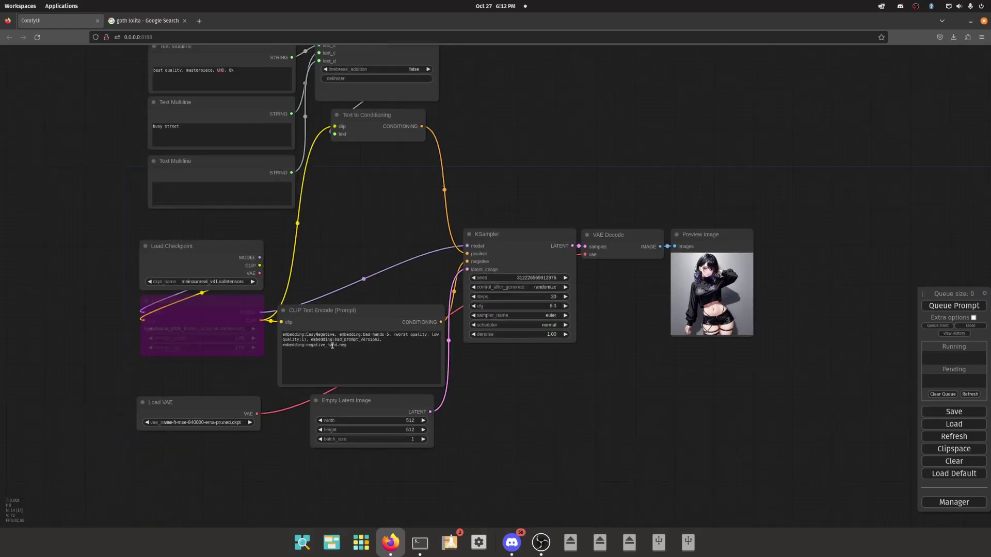
{"action": "left_click", "coordinate": [336, 346]}
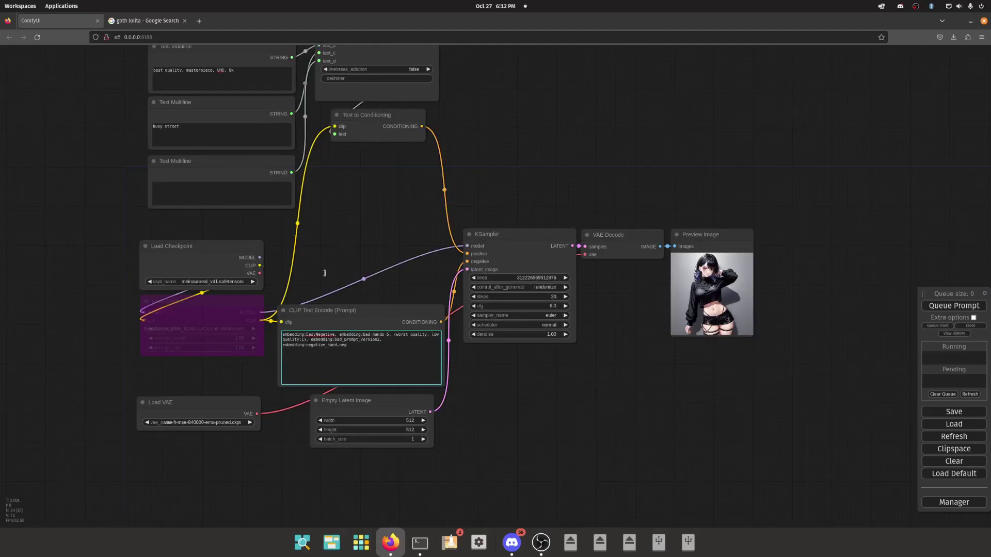
{"action": "left_click_drag", "start_coordinate": [64, 155], "coordinate": [78, 227]}
{"action": "double_click", "coordinate": [208, 198]}
{"action": "left_click", "coordinate": [539, 195]}
- Queue three generations of the 'busy street' prompt and zoom out to watch the preview
{"action": "left_click", "coordinate": [930, 305]}
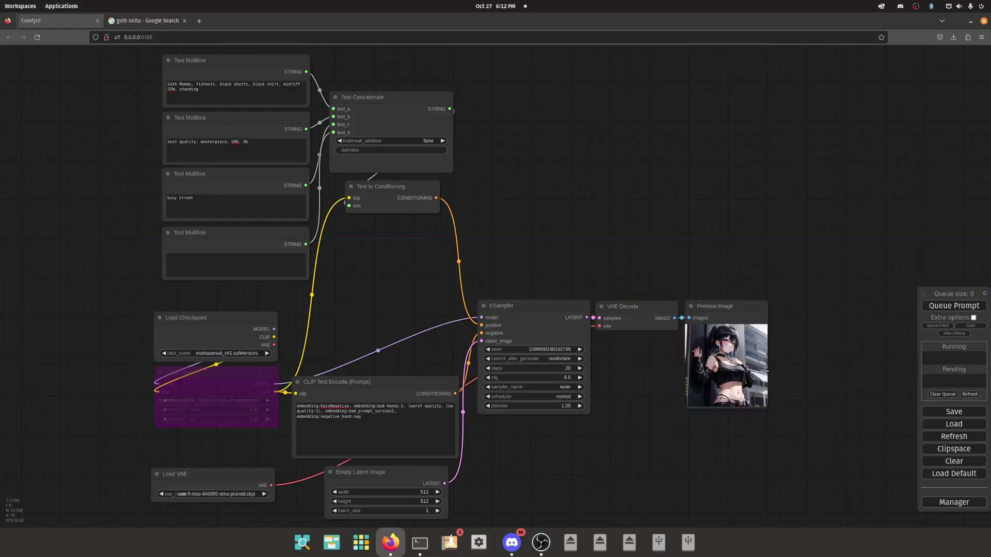
{"action": "scroll", "coordinate": [766, 369], "scroll_direction": "up", "scroll_amount": 10}
{"action": "scroll", "coordinate": [770, 371], "scroll_direction": "down", "scroll_amount": 5}
{"action": "key", "text": "ctrl+Return"}
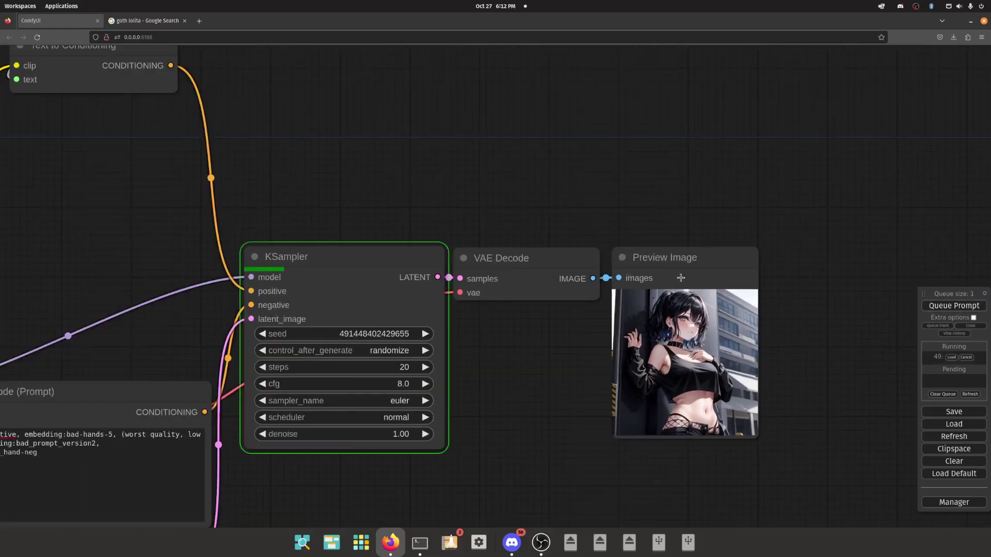
{"action": "scroll", "coordinate": [680, 278], "scroll_direction": "down", "scroll_amount": 7}
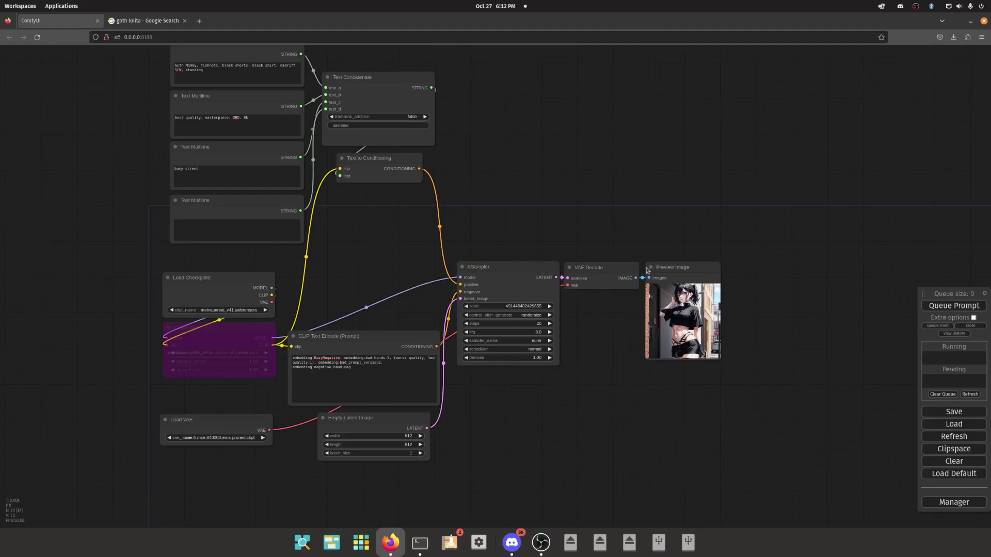
{"action": "scroll", "coordinate": [743, 343], "scroll_direction": "up", "scroll_amount": 12}
{"action": "left_click", "coordinate": [954, 306]}
{"action": "scroll", "coordinate": [774, 288], "scroll_direction": "down", "scroll_amount": 8}
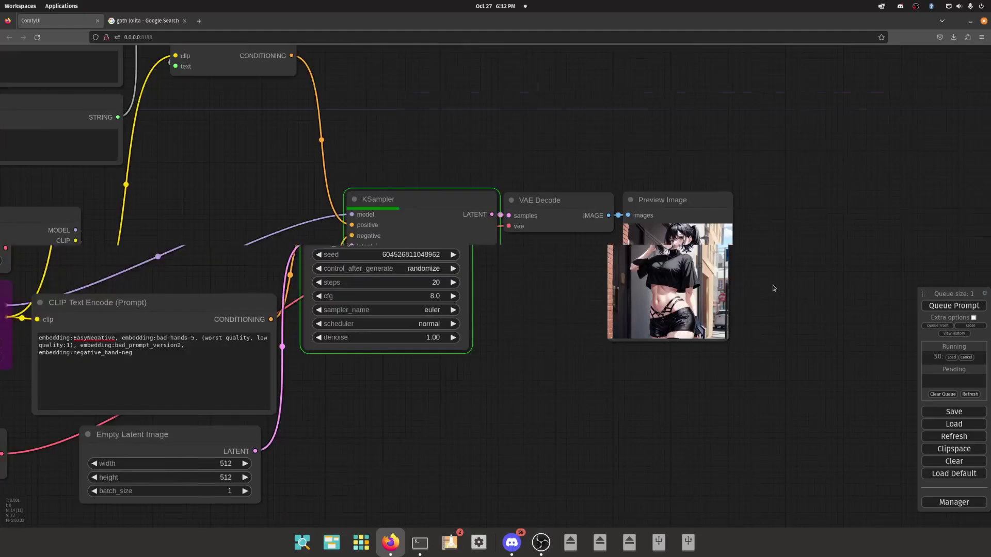
{"action": "scroll", "coordinate": [748, 289], "scroll_direction": "down", "scroll_amount": 5}
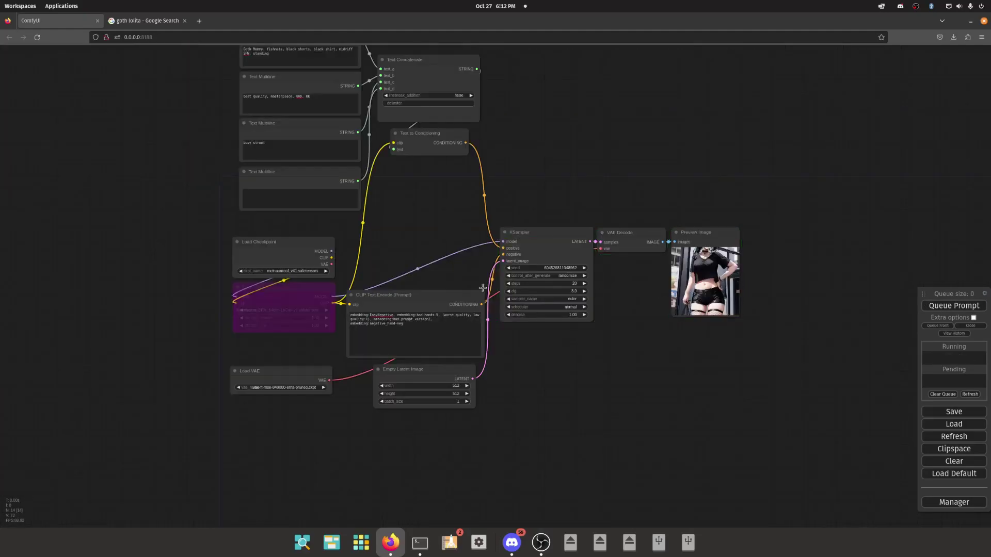
- Cut the negative prompt text out of CLIP Text Encode, then delete the CLIP Text Encode nodes
{"action": "left_click_drag", "start_coordinate": [436, 295], "coordinate": [442, 265]}
{"action": "triple_click", "coordinate": [413, 285]}
{"action": "key", "text": "ctrl+c"}
{"action": "right_click", "coordinate": [411, 290]}
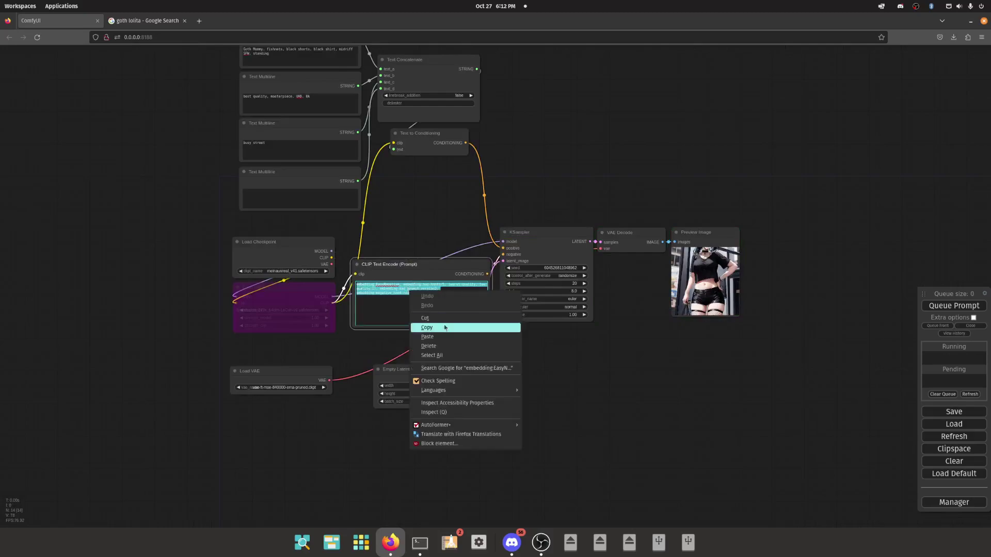
{"action": "left_click", "coordinate": [446, 318]}
{"action": "right_click", "coordinate": [387, 269]}
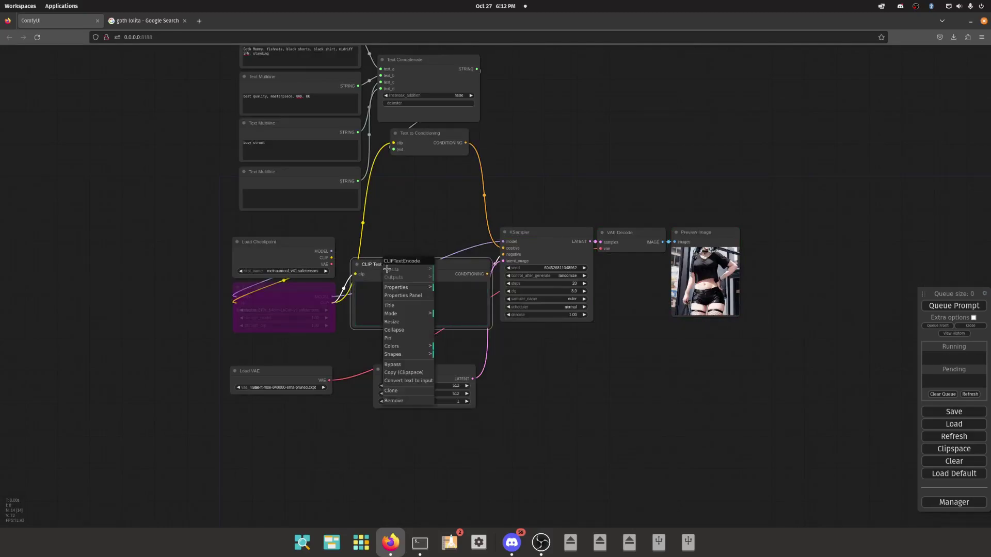
{"action": "left_click", "coordinate": [401, 392]}
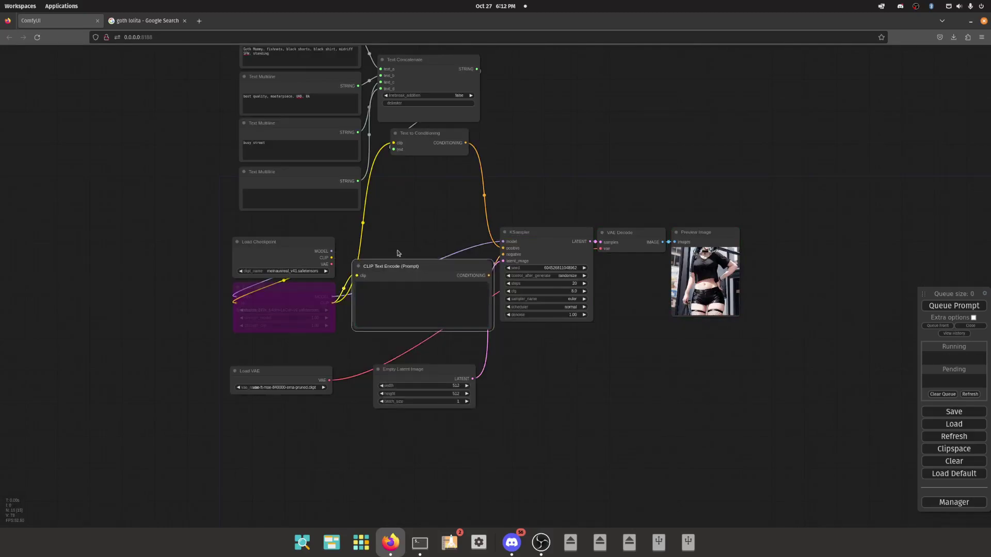
{"action": "left_click_drag", "start_coordinate": [397, 250], "coordinate": [430, 349]}
{"action": "key", "text": "Delete"}
- Clone the six prompt nodes and place the copies to the right of the originals
{"action": "mouse_move", "coordinate": [411, 169]}
{"action": "left_mouse_down"}
{"action": "mouse_move", "coordinate": [430, 254]}
{"action": "mouse_move", "coordinate": [281, 100]}
{"action": "left_mouse_up"}
{"action": "right_click", "coordinate": [443, 158]}
{"action": "left_click", "coordinate": [455, 292]}
{"action": "mouse_move", "coordinate": [443, 162]}
{"action": "left_mouse_down"}
{"action": "mouse_move", "coordinate": [686, 141]}
{"action": "mouse_move", "coordinate": [706, 150]}
{"action": "left_mouse_up"}
- Paste the embedding text into the first cloned Text Multiline and clear the 'busy street' box and the second box
{"action": "triple_click", "coordinate": [593, 131]}
{"action": "key", "text": "ctrl+v"}
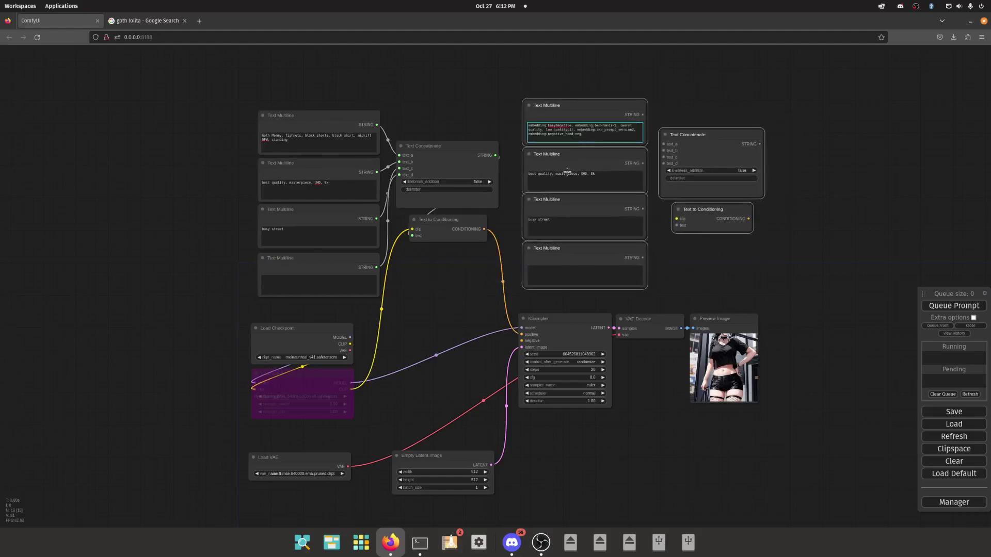
{"action": "triple_click", "coordinate": [568, 173]}
{"action": "left_click", "coordinate": [570, 173]}
{"action": "left_click", "coordinate": [578, 222]}
{"action": "triple_click", "coordinate": [578, 222]}
{"action": "key", "text": "BackSpace"}
{"action": "triple_click", "coordinate": [589, 188]}
{"action": "key", "text": "BackSpace"}
- Wire the four cloned text boxes into text_a–text_d and the concatenated text into Text to Conditioning
{"action": "left_click_drag", "start_coordinate": [643, 115], "coordinate": [664, 144]}
{"action": "left_click_drag", "start_coordinate": [642, 163], "coordinate": [664, 151]}
{"action": "left_click_drag", "start_coordinate": [642, 210], "coordinate": [664, 158]}
{"action": "left_click_drag", "start_coordinate": [645, 258], "coordinate": [664, 163]}
{"action": "left_click_drag", "start_coordinate": [702, 209], "coordinate": [698, 211]}
{"action": "left_click_drag", "start_coordinate": [760, 144], "coordinate": [673, 227]}
{"action": "left_click", "coordinate": [597, 178]}
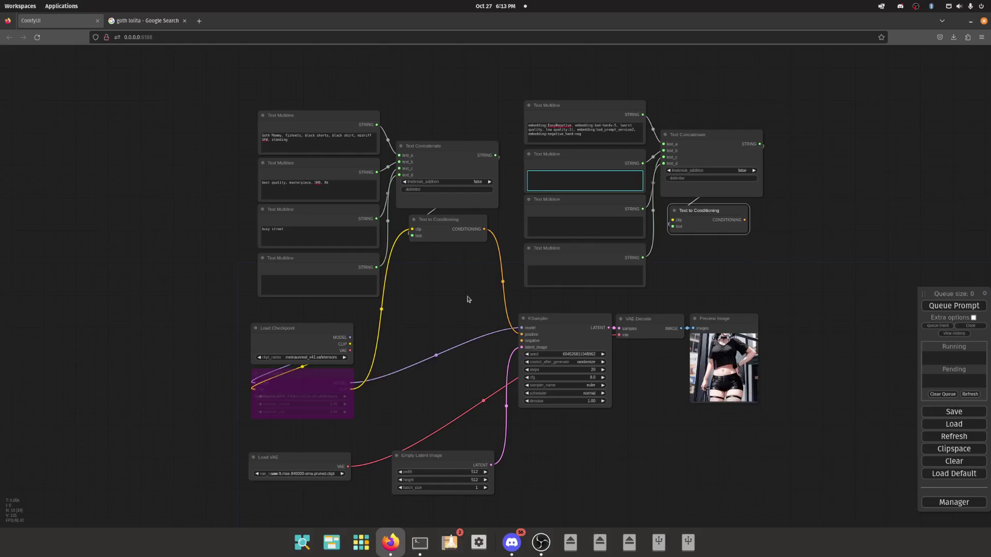
- Connect the LoRA CLIP output to the new conditioning node and feed it into the KSampler negative
{"action": "left_click_drag", "start_coordinate": [352, 391], "coordinate": [673, 220]}
{"action": "left_click_drag", "start_coordinate": [745, 220], "coordinate": [548, 341]}
{"action": "left_click_drag", "start_coordinate": [757, 248], "coordinate": [719, 241]}
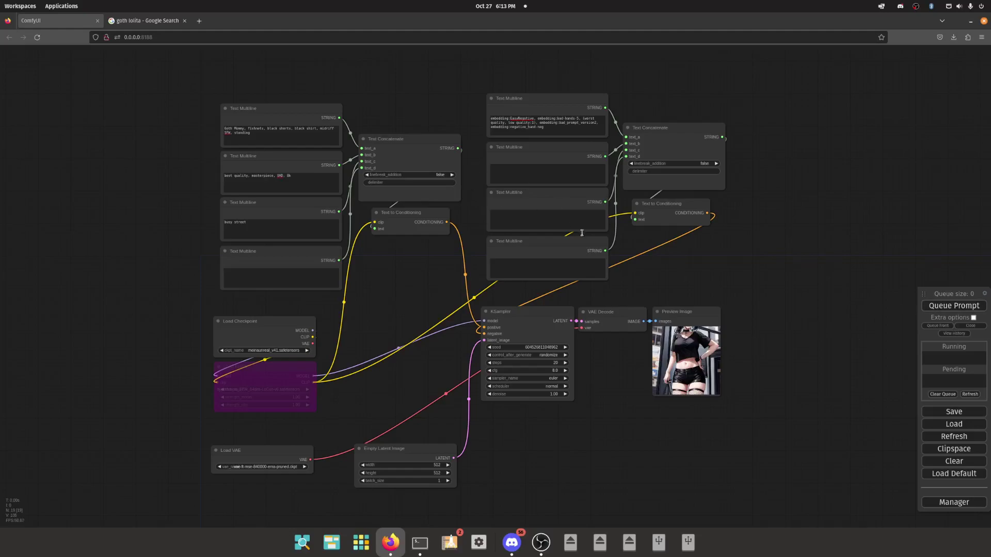
- Reload the ComfyUI page with F5 and queue a generation
{"action": "left_click_drag", "start_coordinate": [772, 310], "coordinate": [732, 296]}
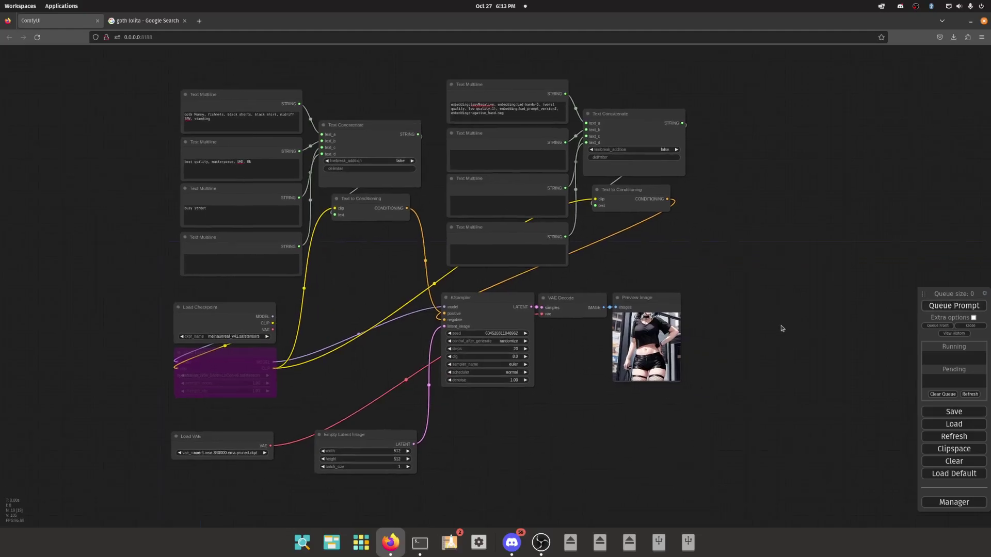
{"action": "key", "text": "F5"}
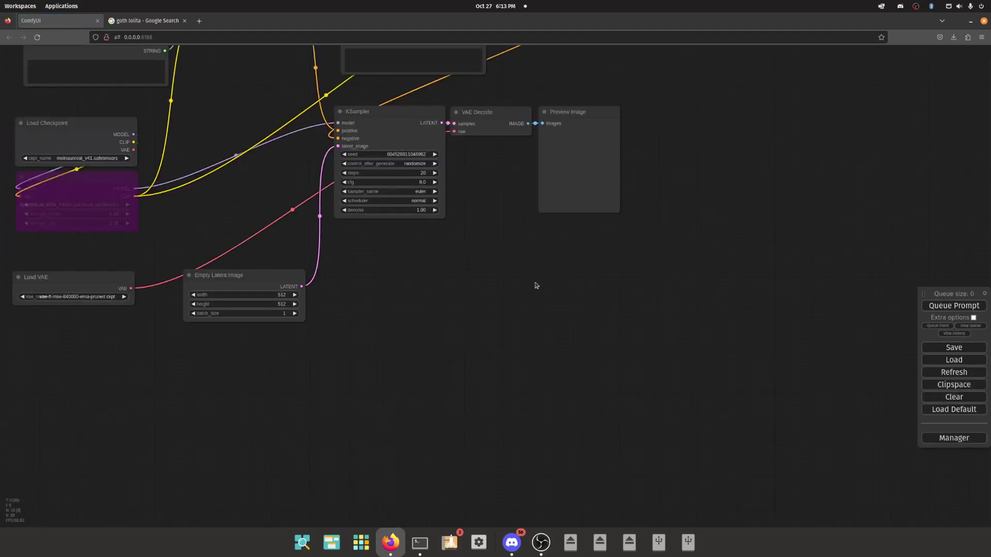
{"action": "left_click", "coordinate": [954, 305]}
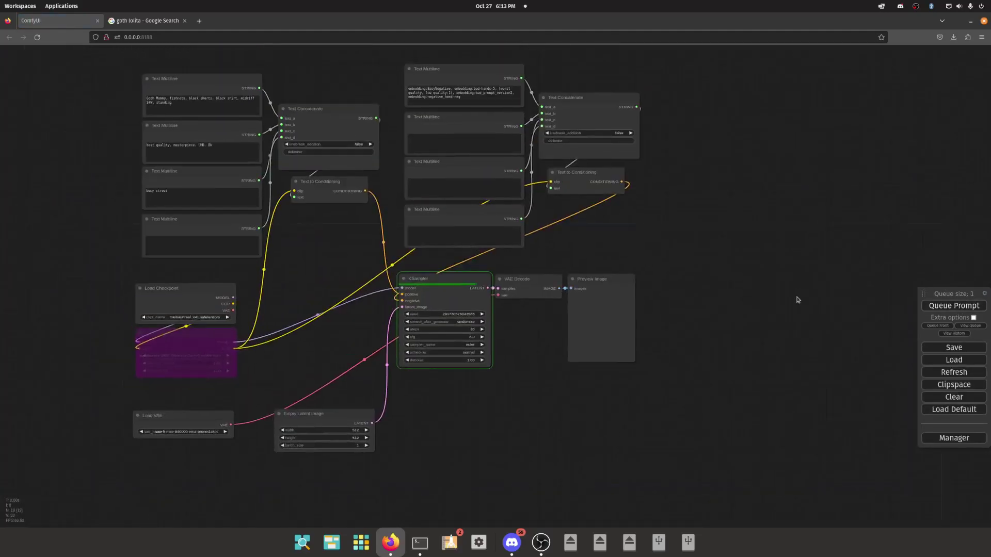
{"action": "scroll", "coordinate": [661, 329], "scroll_direction": "up", "scroll_amount": 14}
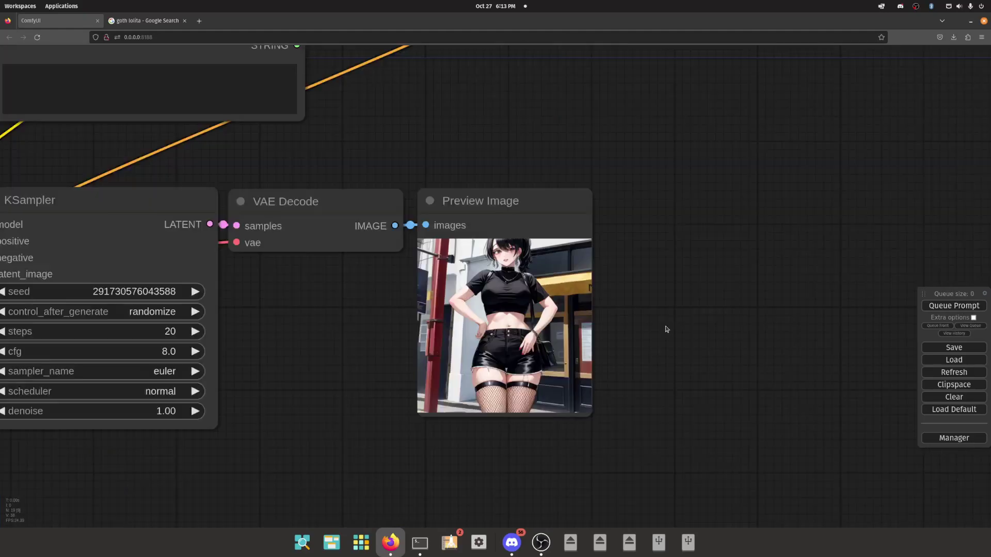
{"action": "scroll", "coordinate": [455, 245], "scroll_direction": "down", "scroll_amount": 10}
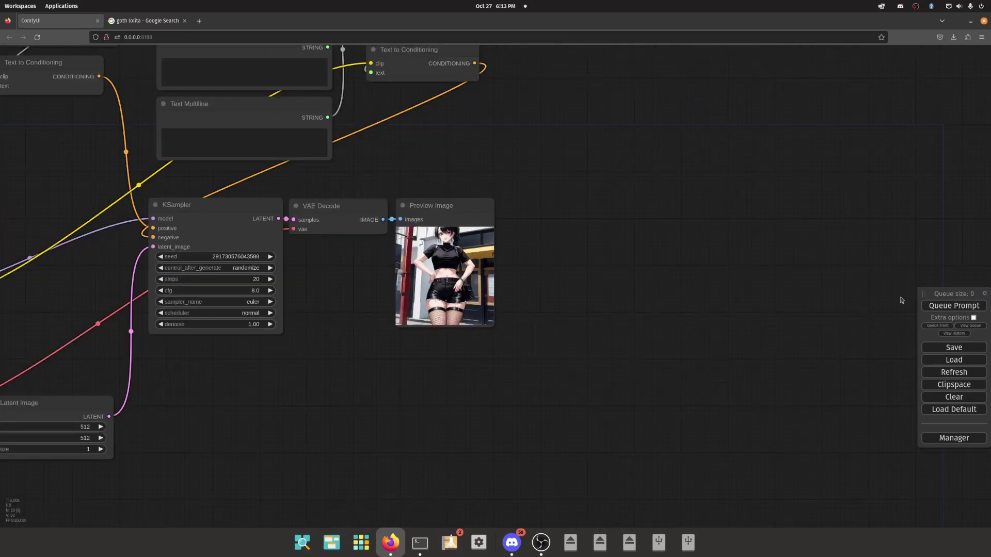
- Queue another generation with a new seed and zoom in on the preview result
{"action": "left_click", "coordinate": [954, 306]}
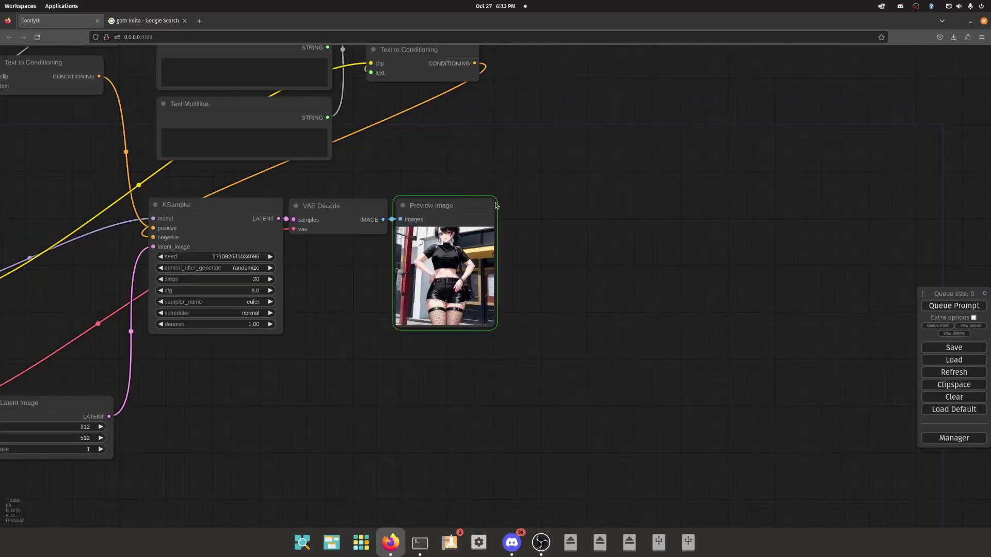
{"action": "scroll", "coordinate": [499, 270], "scroll_direction": "up", "scroll_amount": 12}
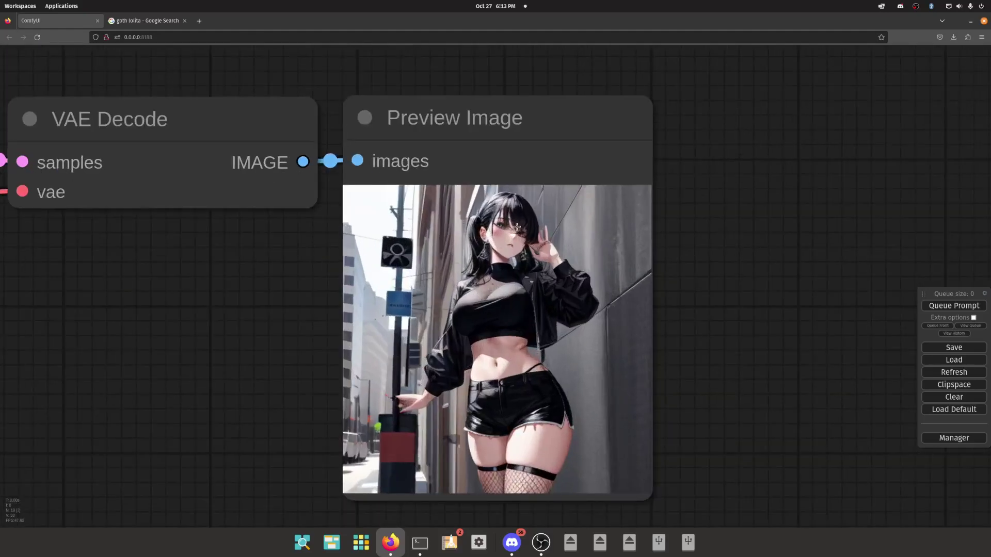
{"action": "scroll", "coordinate": [540, 230], "scroll_direction": "down", "scroll_amount": 3}
{"action": "scroll", "coordinate": [540, 230], "scroll_direction": "up", "scroll_amount": 5}
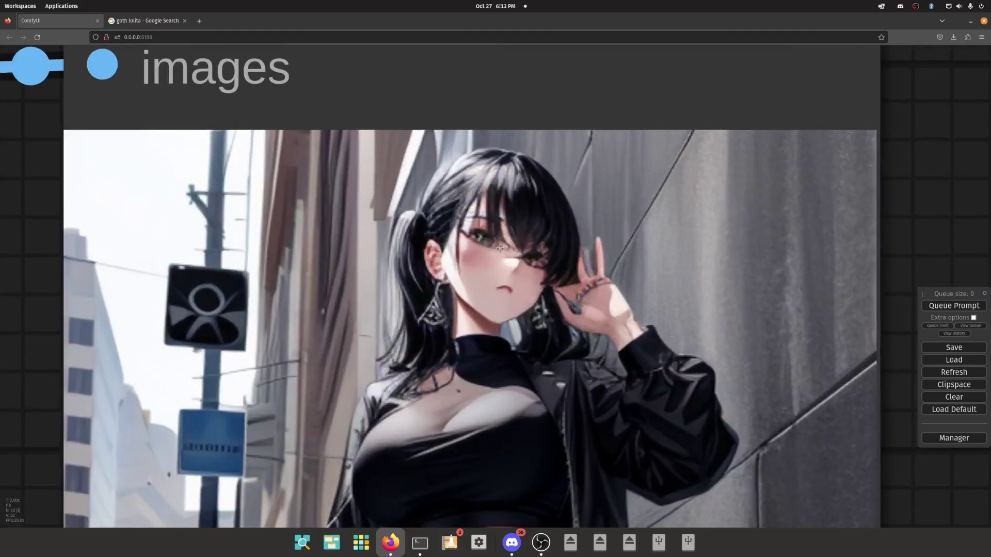
{"action": "scroll", "coordinate": [506, 255], "scroll_direction": "down", "scroll_amount": 20}
{"action": "scroll", "coordinate": [490, 253], "scroll_direction": "up", "scroll_amount": 20}
{"action": "scroll", "coordinate": [477, 251], "scroll_direction": "down", "scroll_amount": 20}
{"action": "scroll", "coordinate": [477, 252], "scroll_direction": "up", "scroll_amount": 10}
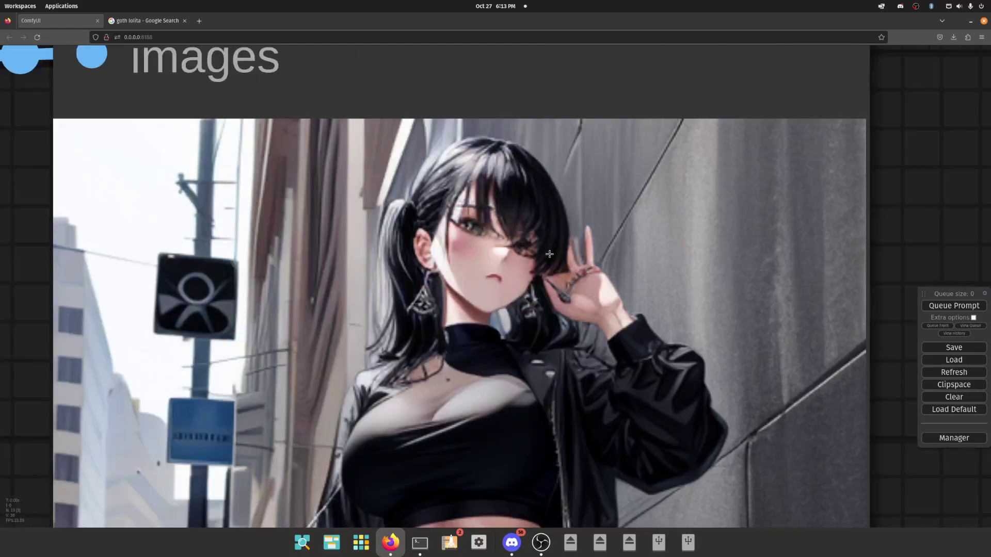
{"action": "scroll", "coordinate": [508, 267], "scroll_direction": "down", "scroll_amount": 10}
- Queue one more run with Ctrl+Enter and zoom into Preview Image to inspect the new render
{"action": "key", "text": "ctrl+Return"}
{"action": "scroll", "coordinate": [785, 299], "scroll_direction": "down", "scroll_amount": 2}
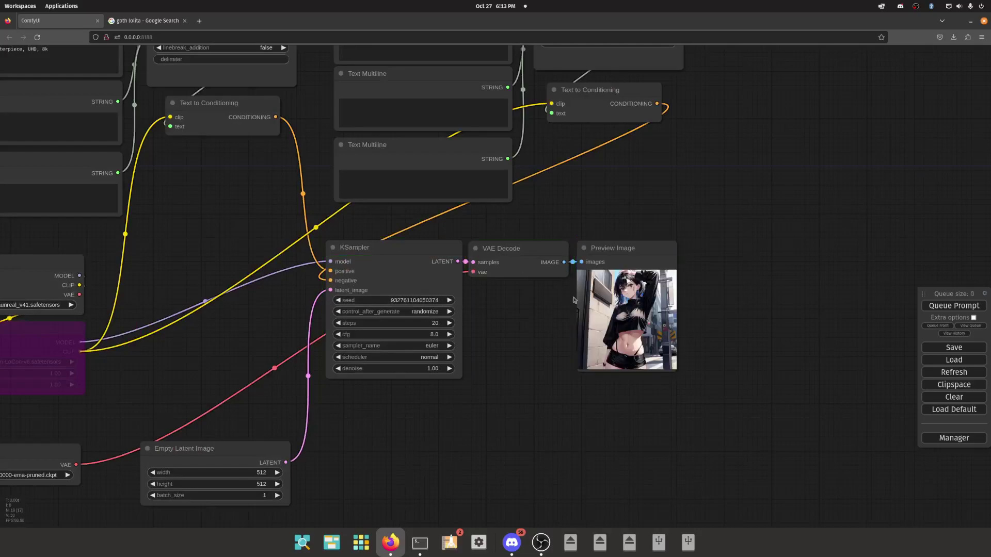
{"action": "scroll", "coordinate": [637, 299], "scroll_direction": "up", "scroll_amount": 12}
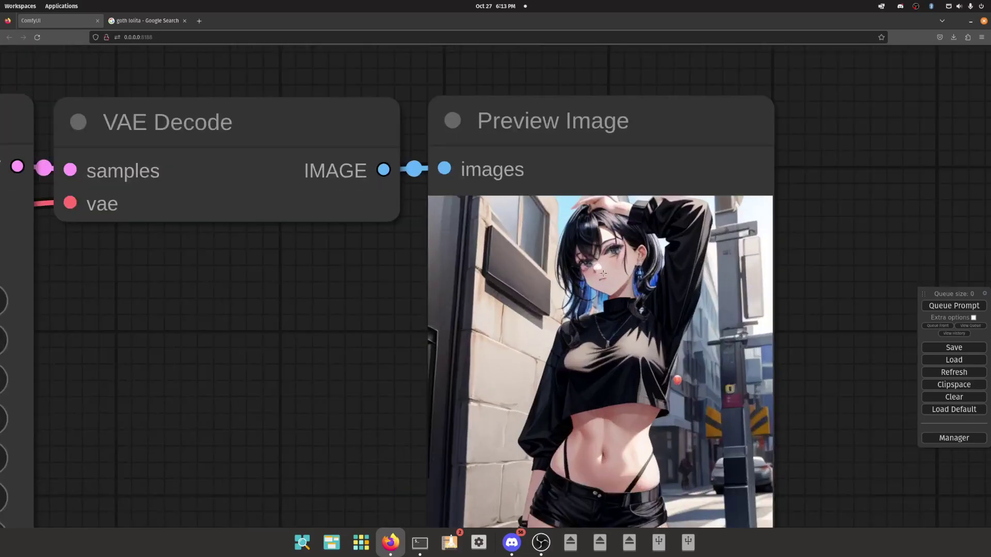
{"action": "scroll", "coordinate": [538, 276], "scroll_direction": "down", "scroll_amount": 5}
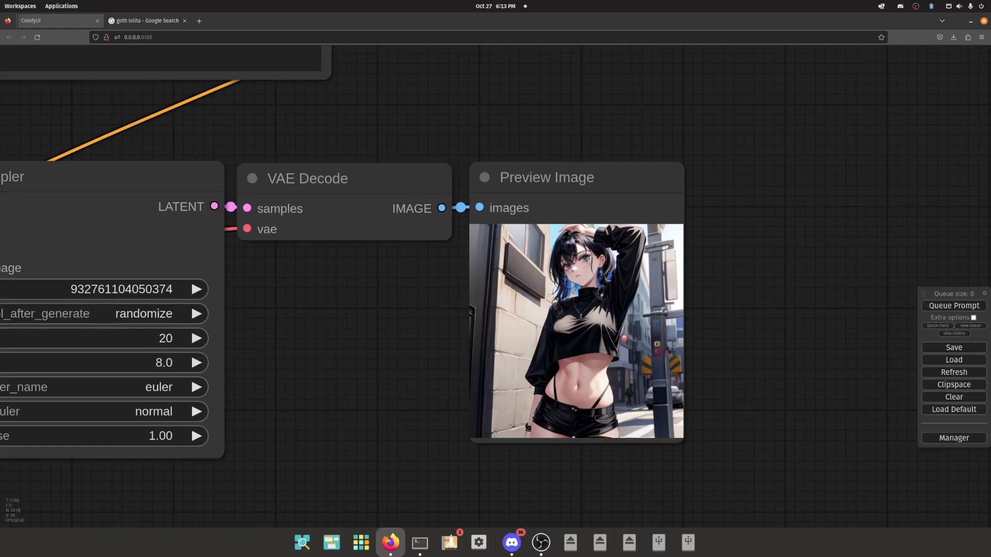
{"action": "scroll", "coordinate": [576, 274], "scroll_direction": "up", "scroll_amount": 10}
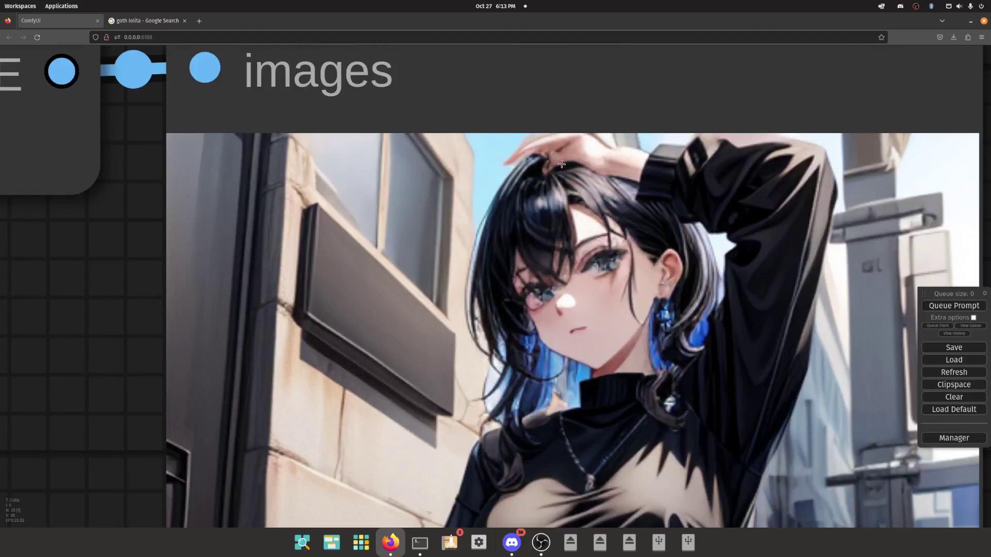
{"action": "scroll", "coordinate": [527, 170], "scroll_direction": "down", "scroll_amount": 7}
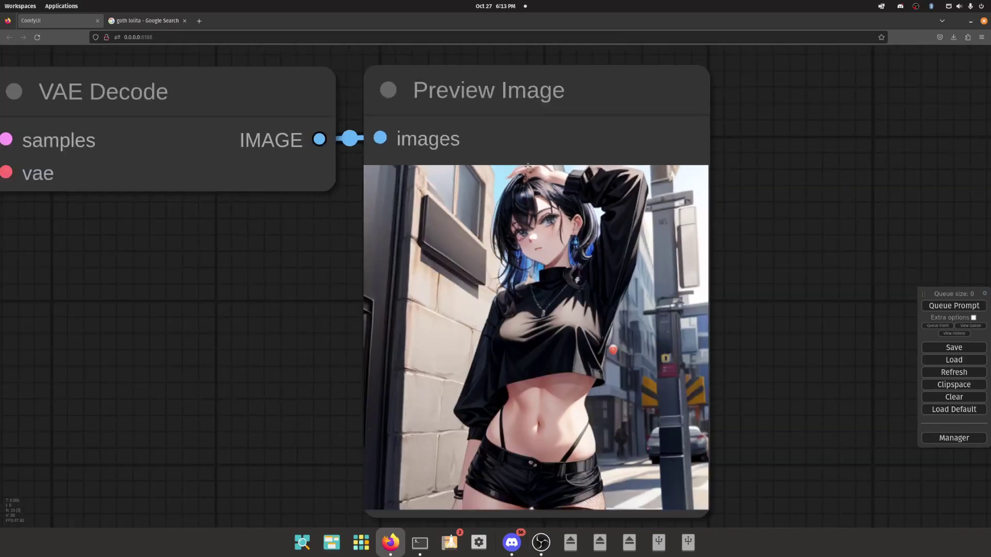
{"action": "scroll", "coordinate": [527, 170], "scroll_direction": "up", "scroll_amount": 7}
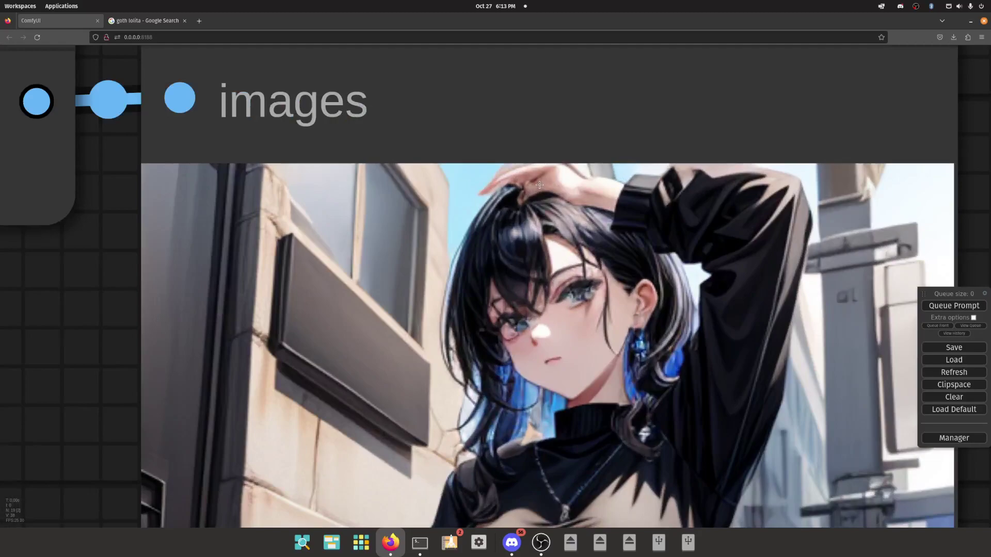
{"action": "scroll", "coordinate": [531, 188], "scroll_direction": "down", "scroll_amount": 15}
- Pan and zoom around the graph to inspect the sampler, VAE Decode and Preview Image nodes
{"action": "left_click_drag", "start_coordinate": [394, 314], "coordinate": [492, 233]}
{"action": "scroll", "coordinate": [132, 386], "scroll_direction": "up", "scroll_amount": 11}
{"action": "scroll", "coordinate": [130, 387], "scroll_direction": "down", "scroll_amount": 16}
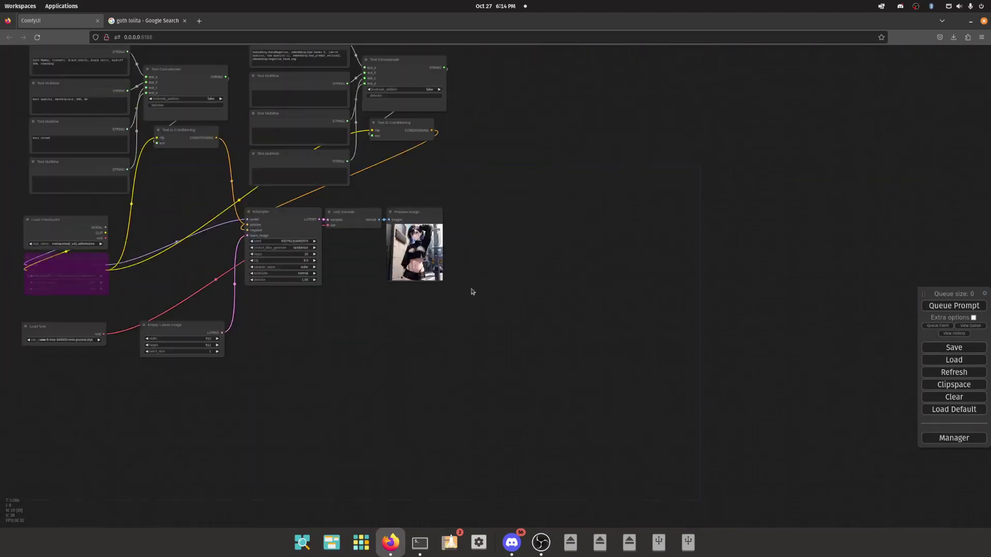
{"action": "scroll", "coordinate": [425, 267], "scroll_direction": "up", "scroll_amount": 15}
{"action": "scroll", "coordinate": [425, 267], "scroll_direction": "up", "scroll_amount": 7}
{"action": "scroll", "coordinate": [245, 304], "scroll_direction": "down", "scroll_amount": 11}
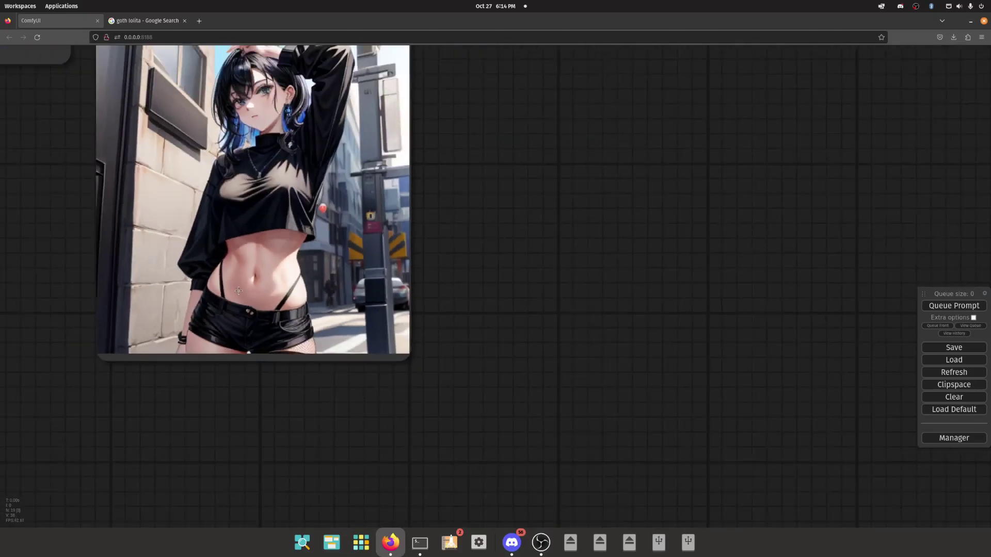
{"action": "left_click_drag", "start_coordinate": [453, 252], "coordinate": [595, 309]}
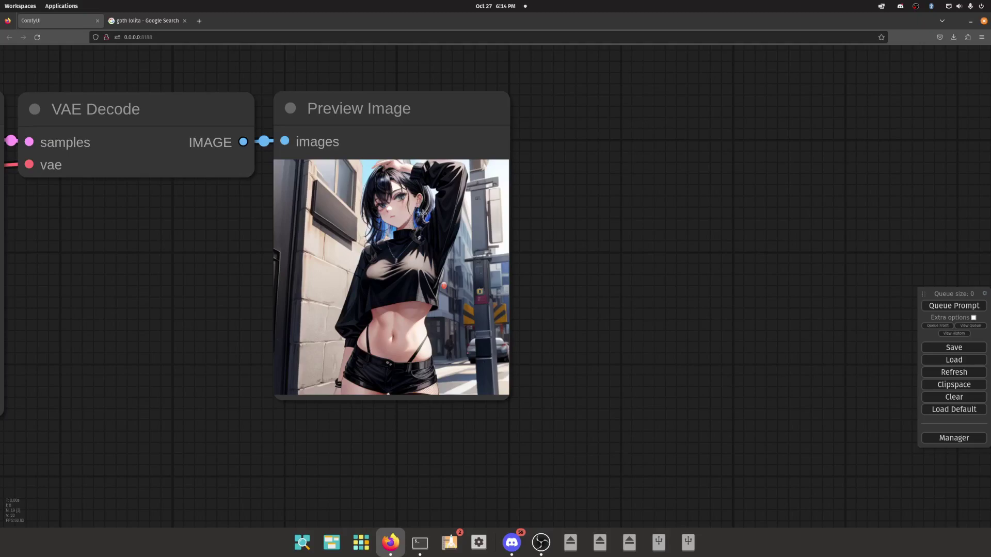
{"action": "scroll", "coordinate": [412, 223], "scroll_direction": "down", "scroll_amount": 16}
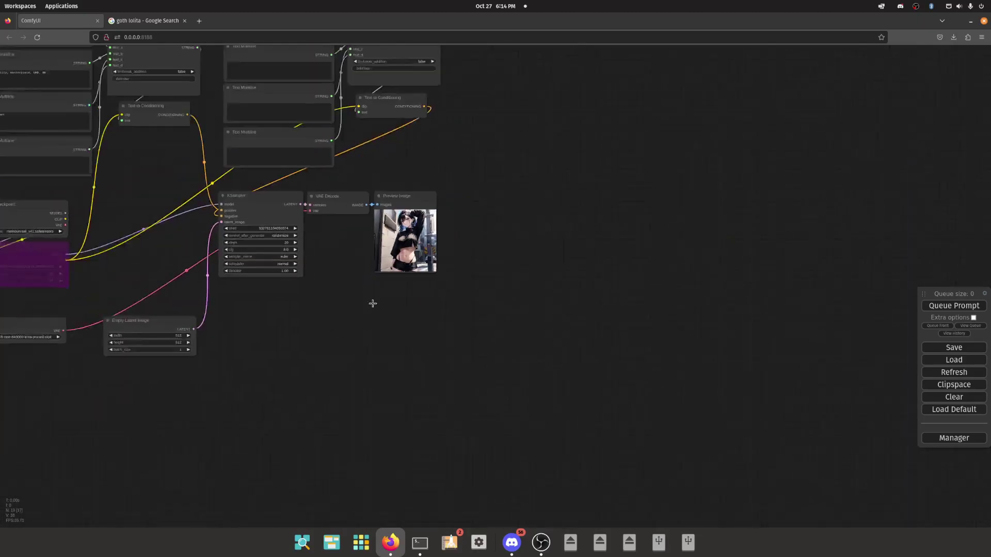
{"action": "left_click_drag", "start_coordinate": [258, 335], "coordinate": [384, 271]}
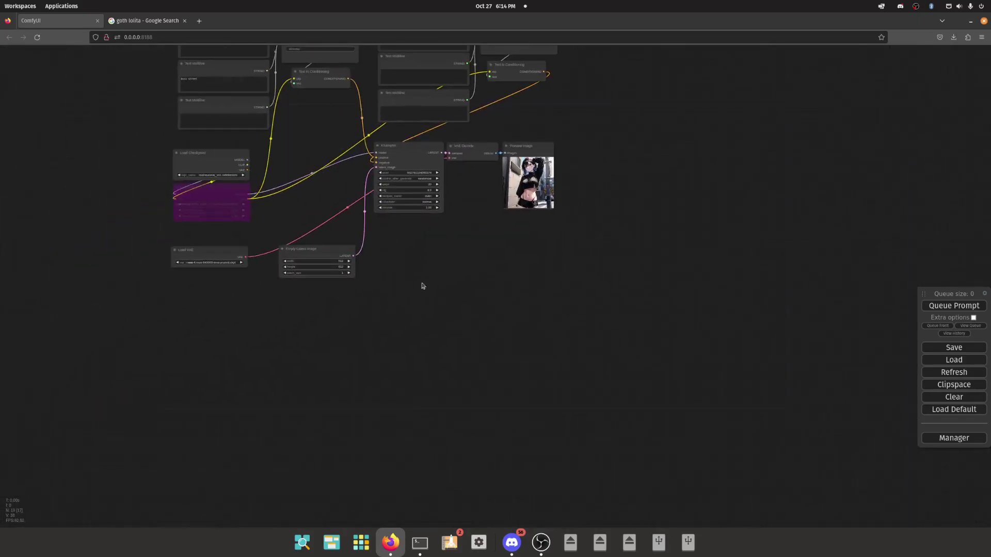
{"action": "scroll", "coordinate": [582, 159], "scroll_direction": "up", "scroll_amount": 15}
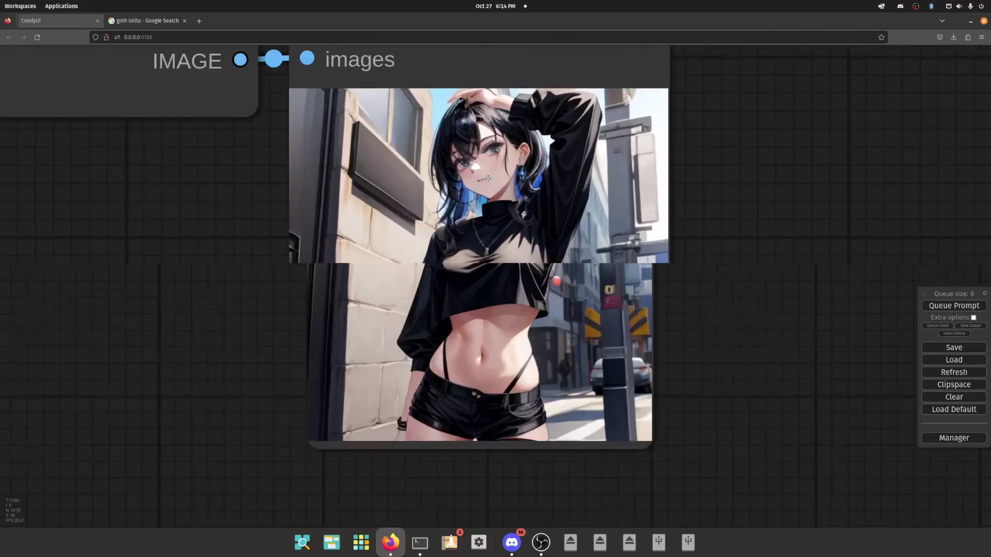
{"action": "scroll", "coordinate": [449, 192], "scroll_direction": "down", "scroll_amount": 10}
{"action": "scroll", "coordinate": [118, 112], "scroll_direction": "up", "scroll_amount": 9}
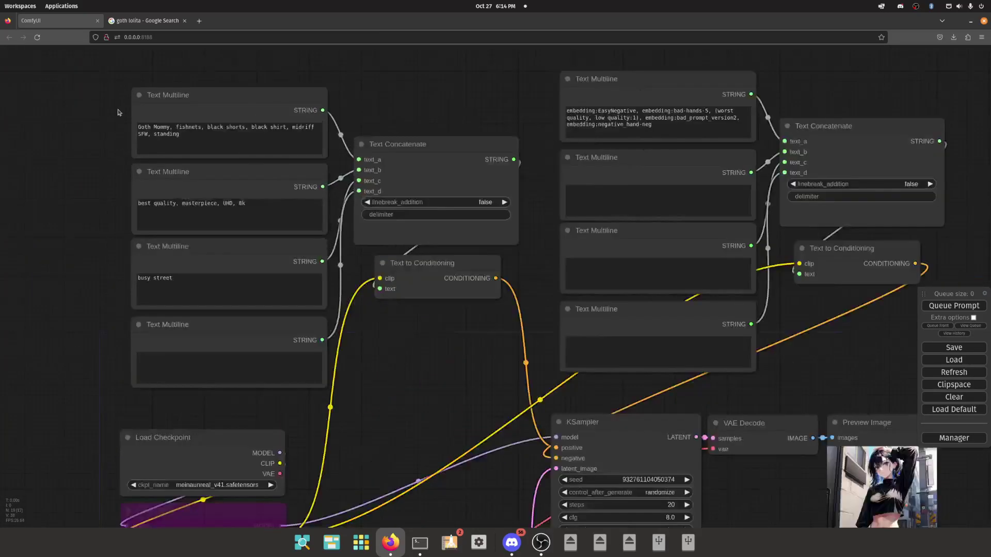
{"action": "scroll", "coordinate": [119, 112], "scroll_direction": "up", "scroll_amount": 1}
- Check the two prompt text boxes, then frame the Preview Image node
{"action": "left_click", "coordinate": [188, 133]}
{"action": "left_click", "coordinate": [213, 215]}
{"action": "left_click_drag", "start_coordinate": [91, 227], "coordinate": [4, 83]}
{"action": "left_click_drag", "start_coordinate": [449, 338], "coordinate": [257, 213]}
{"action": "left_click_drag", "start_coordinate": [605, 261], "coordinate": [505, 313]}
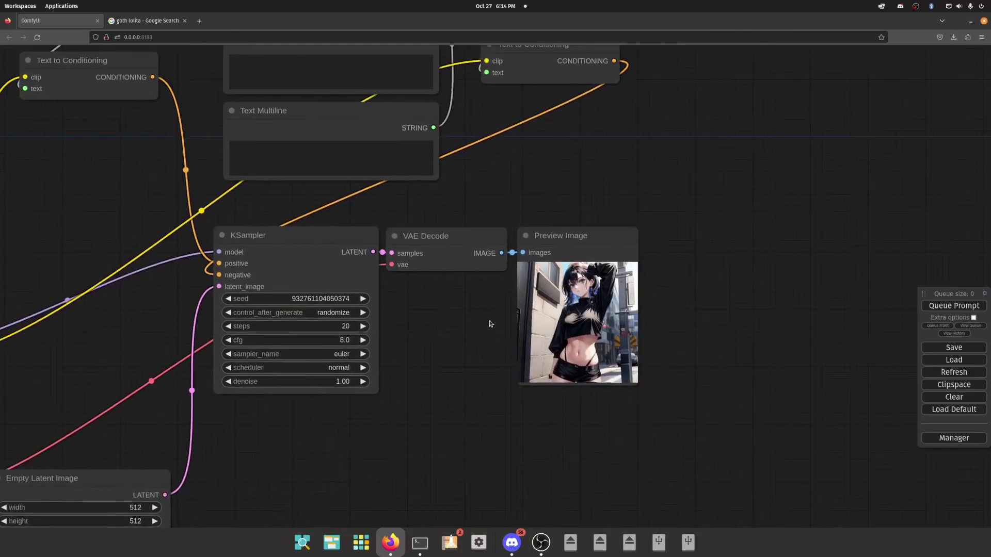
{"action": "scroll", "coordinate": [540, 308], "scroll_direction": "up", "scroll_amount": 15}
{"action": "scroll", "coordinate": [594, 320], "scroll_direction": "down", "scroll_amount": 8}
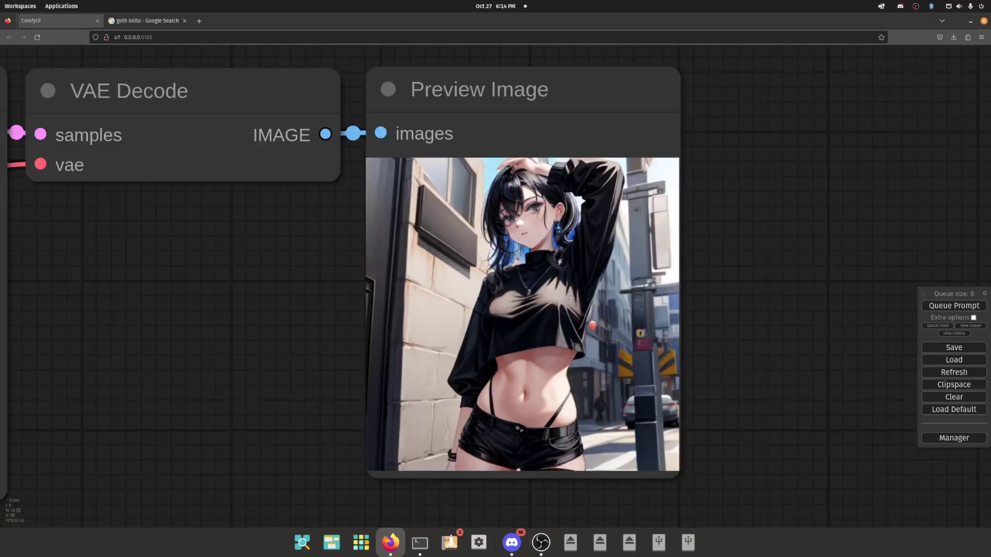
{"action": "left_click", "coordinate": [983, 305]}
{"action": "scroll", "coordinate": [795, 331], "scroll_direction": "down", "scroll_amount": 9}
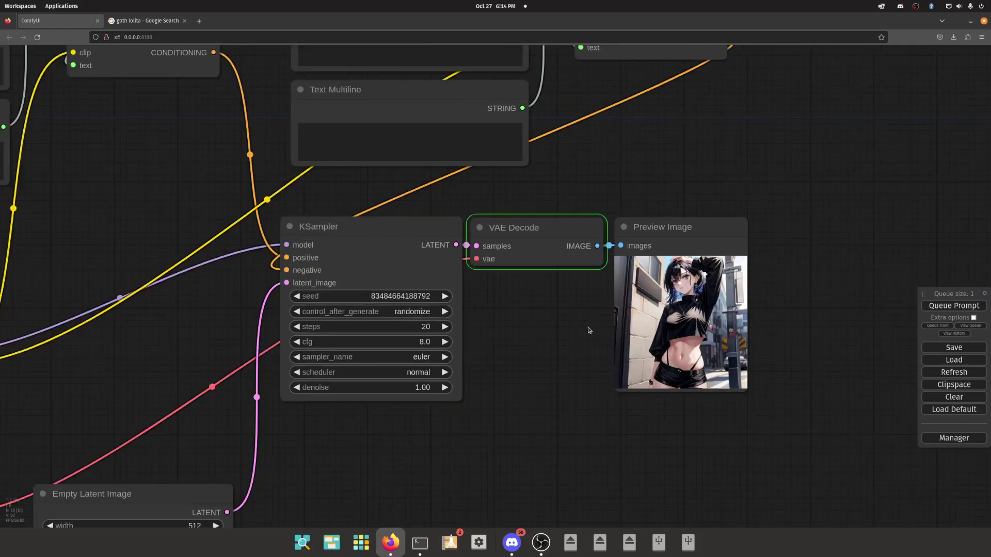
{"action": "left_click_drag", "start_coordinate": [586, 332], "coordinate": [550, 314]}
{"action": "scroll", "coordinate": [656, 307], "scroll_direction": "up", "scroll_amount": 10}
{"action": "scroll", "coordinate": [651, 306], "scroll_direction": "down", "scroll_amount": 5}
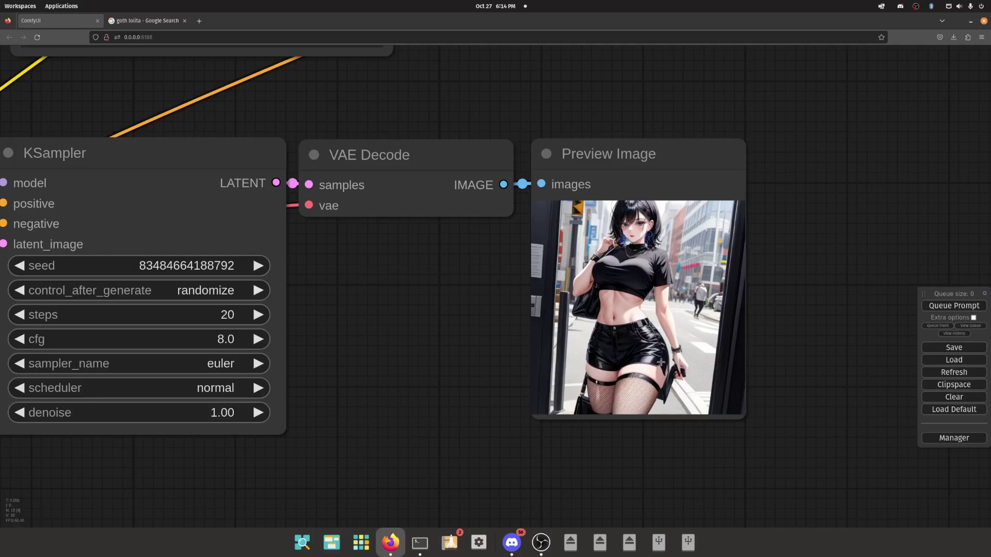
{"action": "scroll", "coordinate": [645, 354], "scroll_direction": "down", "scroll_amount": 8}
{"action": "left_click_drag", "start_coordinate": [269, 231], "coordinate": [306, 264]}
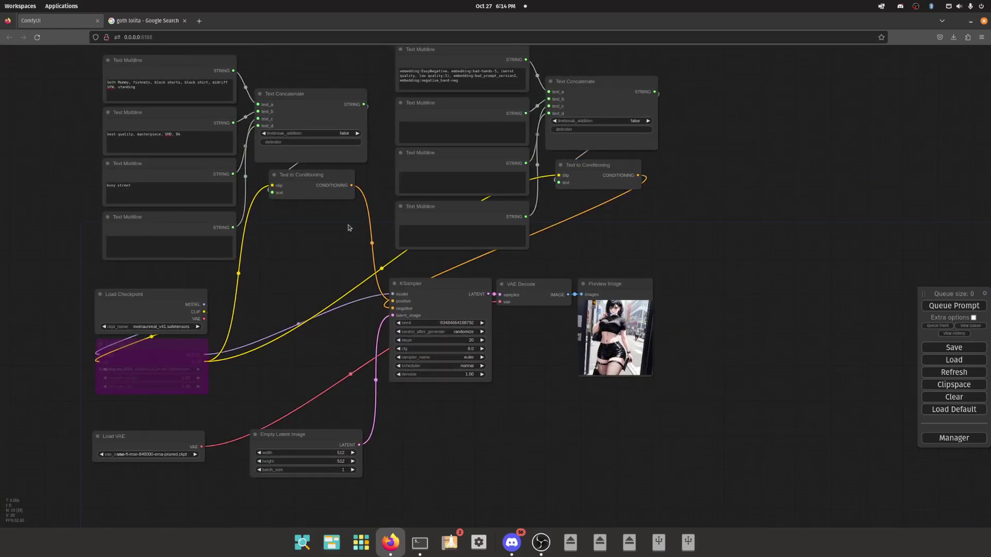
- Close the image search tab and clear space on the canvas
{"action": "left_click", "coordinate": [198, 358]}
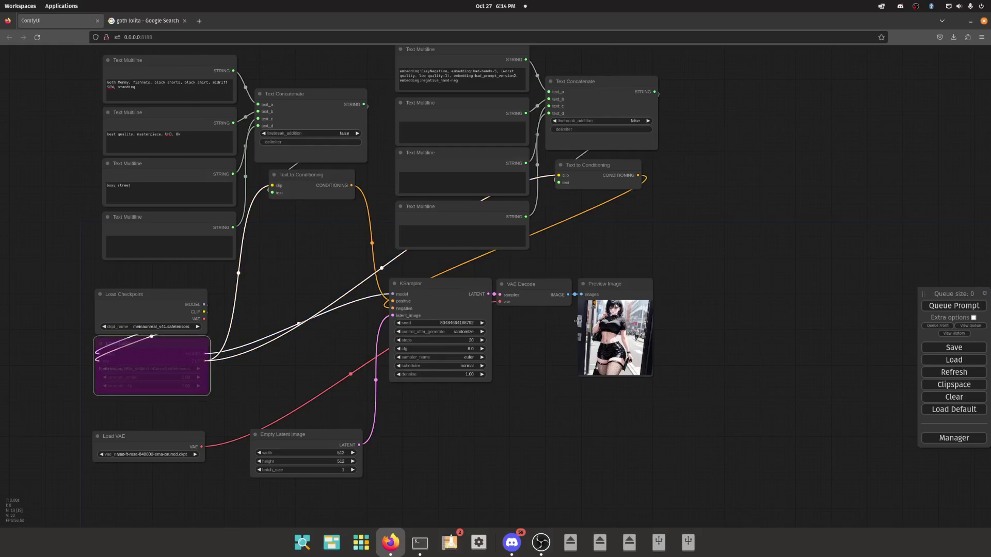
{"action": "scroll", "coordinate": [689, 347], "scroll_direction": "down", "scroll_amount": 1}
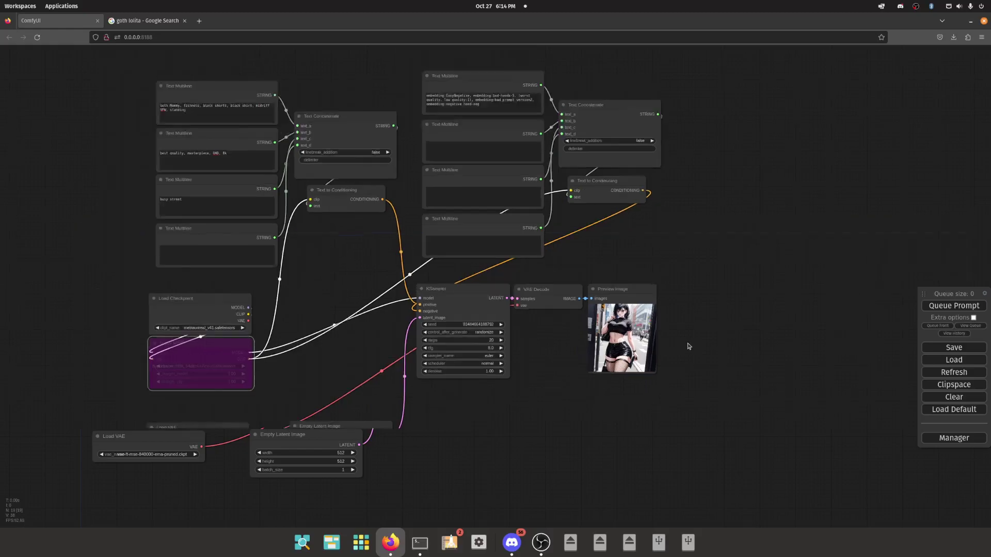
{"action": "scroll", "coordinate": [689, 347], "scroll_direction": "down", "scroll_amount": 7}
{"action": "left_click_drag", "start_coordinate": [731, 377], "coordinate": [622, 350]}
{"action": "left_click", "coordinate": [185, 20]}
{"action": "scroll", "coordinate": [257, 246], "scroll_direction": "up", "scroll_amount": 4}
- Add a new group and move the positive prompt Text Multiline and Text Concatenate nodes into it
{"action": "left_click", "coordinate": [263, 190]}
{"action": "right_click", "coordinate": [261, 187]}
{"action": "left_click", "coordinate": [279, 203]}
{"action": "left_click_drag", "start_coordinate": [286, 205], "coordinate": [330, 279]}
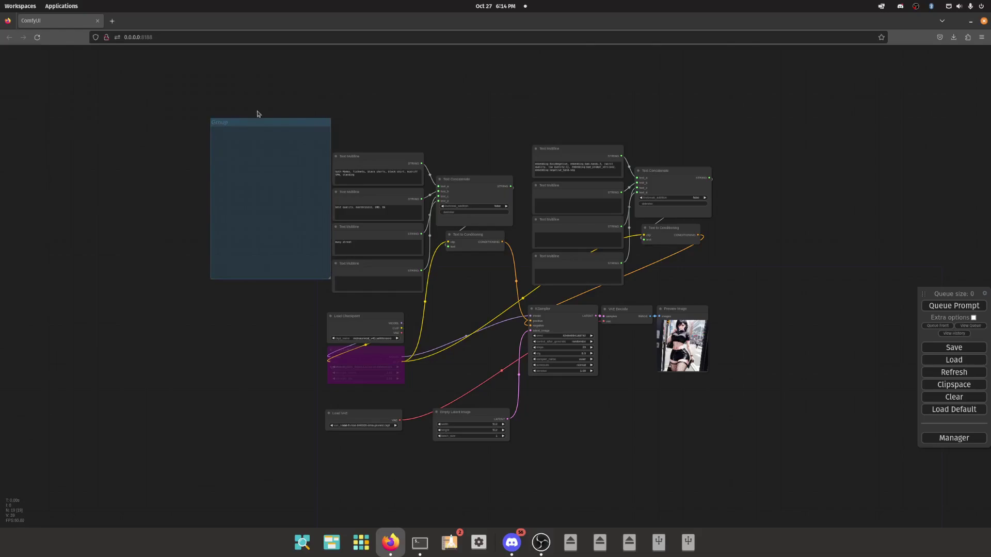
{"action": "scroll", "coordinate": [345, 144], "scroll_direction": "up", "scroll_amount": 1}
{"action": "left_click_drag", "start_coordinate": [359, 139], "coordinate": [454, 317]}
{"action": "left_click_drag", "start_coordinate": [470, 194], "coordinate": [338, 171]}
{"action": "left_click_drag", "start_coordinate": [330, 292], "coordinate": [409, 303]}
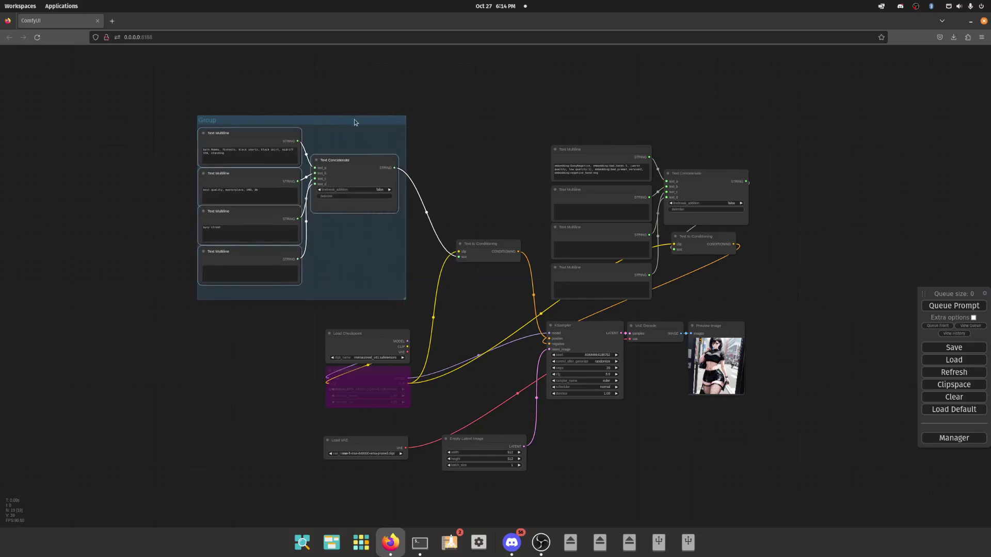
{"action": "left_click_drag", "start_coordinate": [354, 120], "coordinate": [379, 121]}
- Stack both Text to Conditioning nodes below the group, beside the KSampler
{"action": "left_click_drag", "start_coordinate": [480, 246], "coordinate": [479, 343]}
{"action": "left_click_drag", "start_coordinate": [480, 280], "coordinate": [399, 298]}
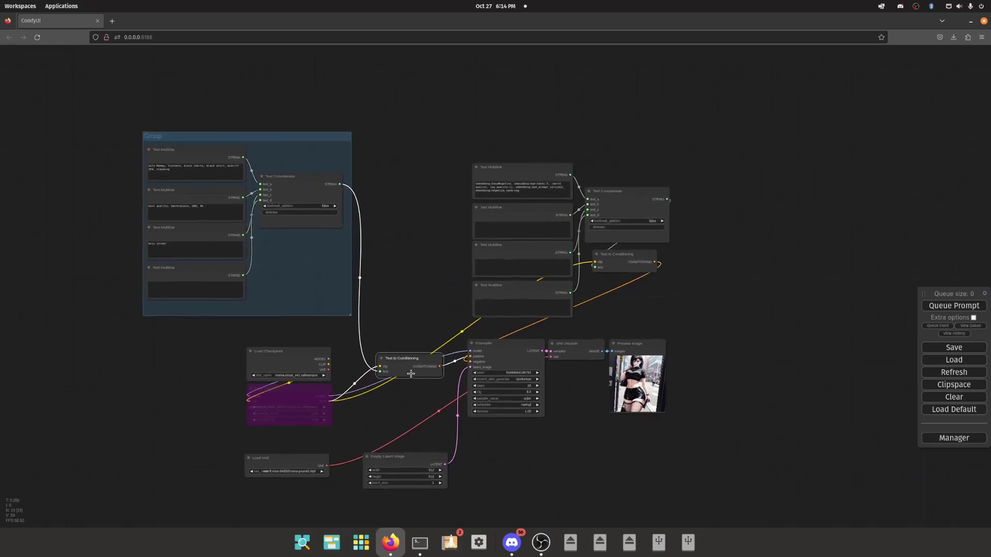
{"action": "left_click_drag", "start_coordinate": [411, 374], "coordinate": [424, 368]}
{"action": "left_click_drag", "start_coordinate": [641, 261], "coordinate": [431, 387]}
- Add a second group and resize it around the negative prompt text nodes
{"action": "right_click", "coordinate": [436, 124]}
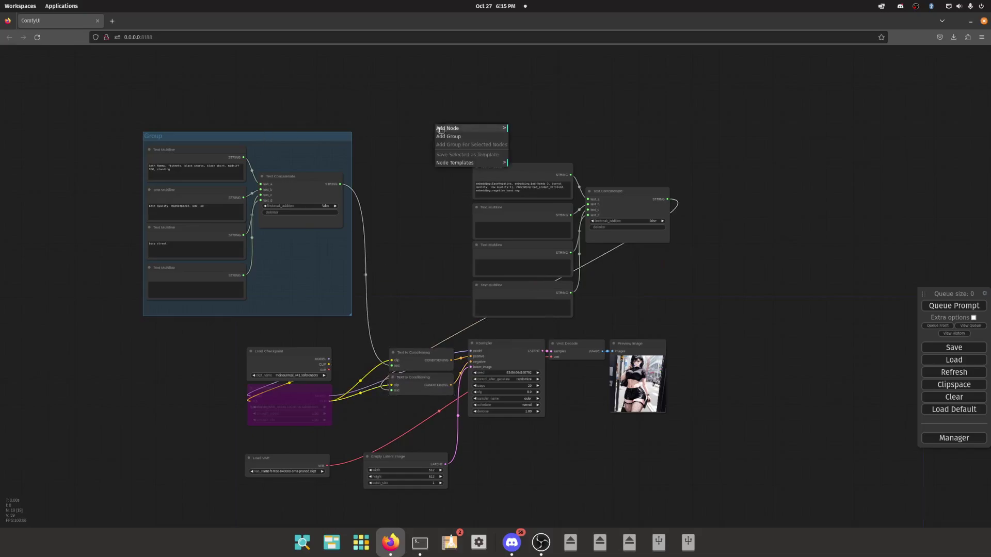
{"action": "left_click", "coordinate": [462, 139]}
{"action": "left_click_drag", "start_coordinate": [463, 140], "coordinate": [547, 329]}
{"action": "left_click_drag", "start_coordinate": [634, 320], "coordinate": [387, 152]}
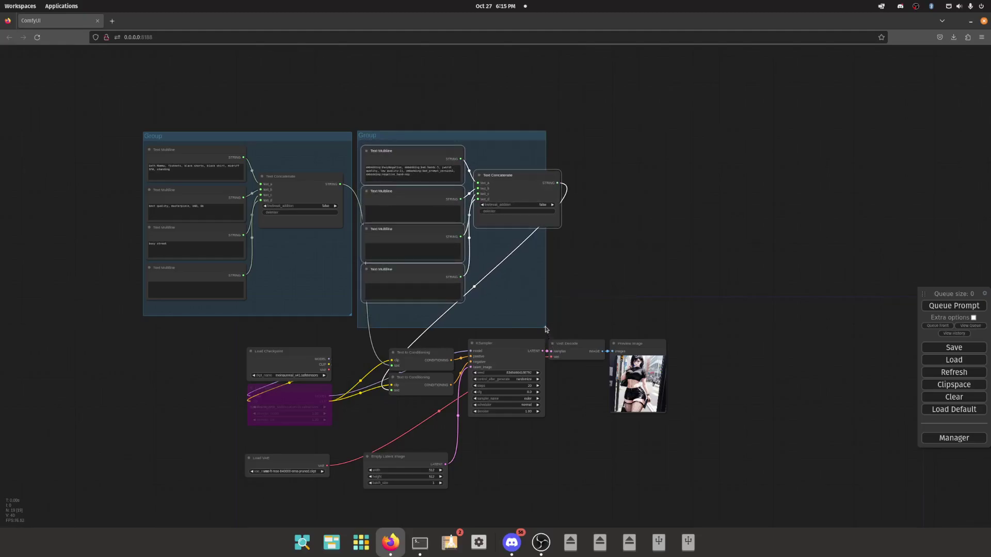
{"action": "left_click_drag", "start_coordinate": [546, 329], "coordinate": [567, 320]}
- Color the left positive prompt group green
{"action": "right_click", "coordinate": [271, 139]}
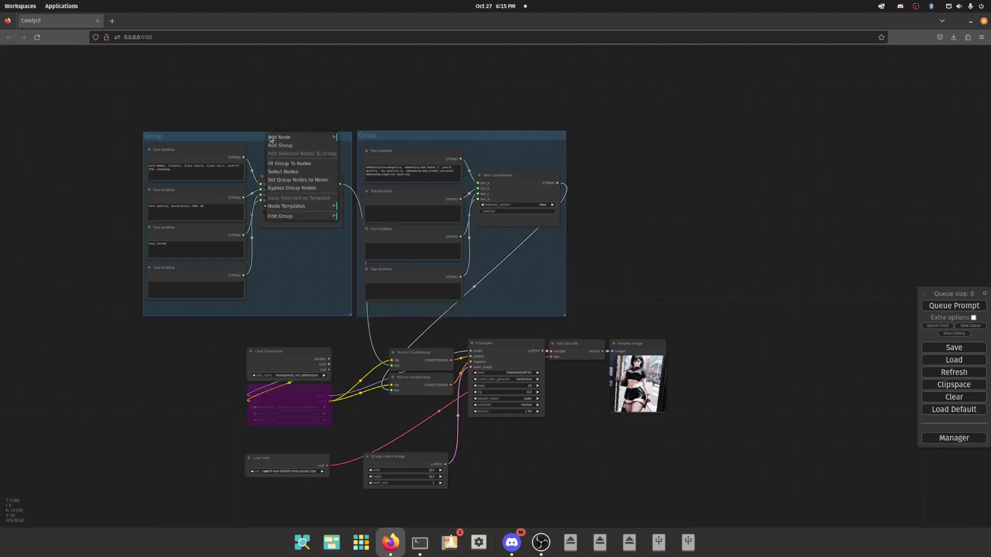
{"action": "left_click", "coordinate": [282, 216]}
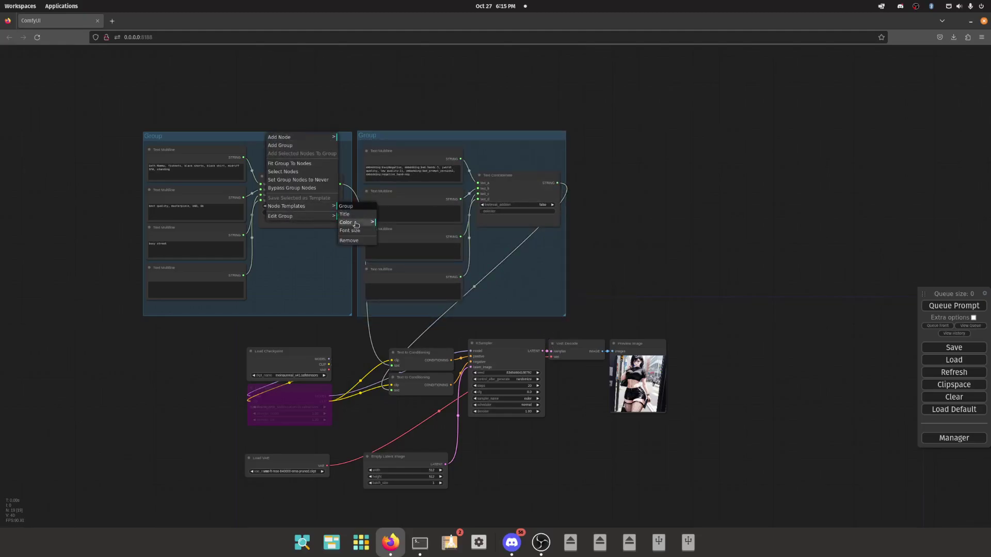
{"action": "left_click", "coordinate": [356, 223]}
{"action": "left_click", "coordinate": [394, 248]}
{"action": "right_click", "coordinate": [488, 157]}
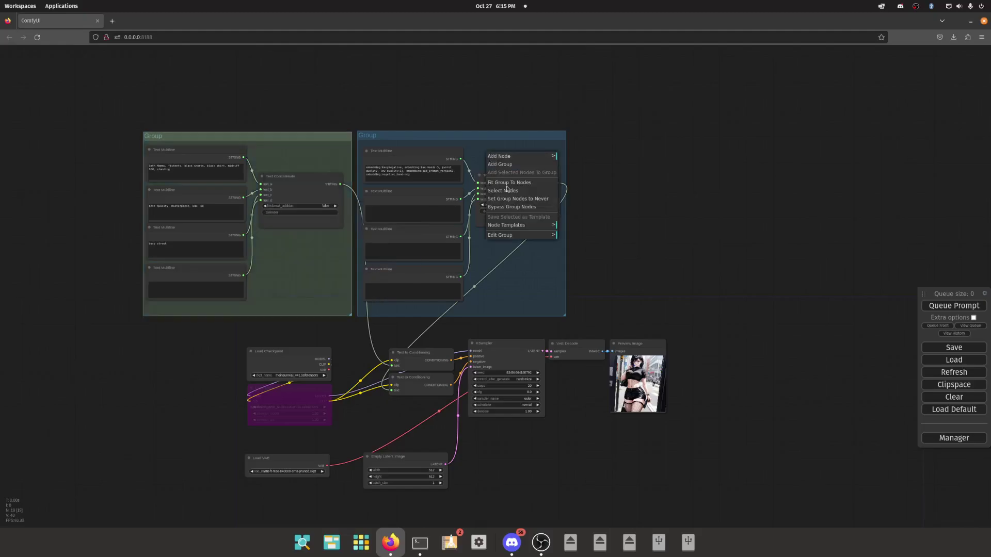
{"action": "left_click", "coordinate": [510, 237]}
- Make the negative prompt group reddish-brown and the positive Text to Conditioning node green
{"action": "left_click", "coordinate": [584, 242]}
{"action": "left_click", "coordinate": [598, 266]}
{"action": "right_click", "coordinate": [418, 353]}
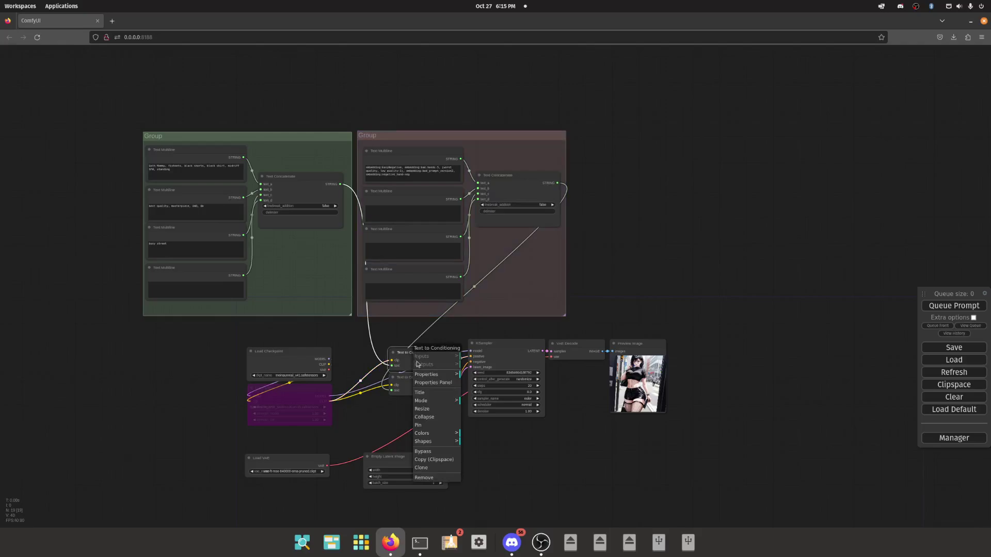
{"action": "left_click", "coordinate": [436, 434]}
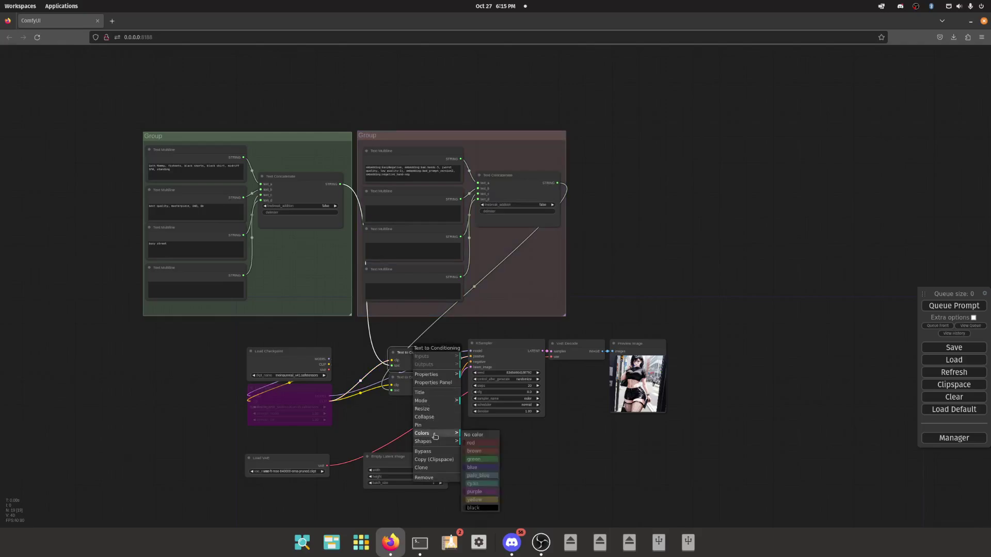
{"action": "left_click", "coordinate": [475, 459]}
- Color the negative Text to Conditioning node red
{"action": "right_click", "coordinate": [408, 380]}
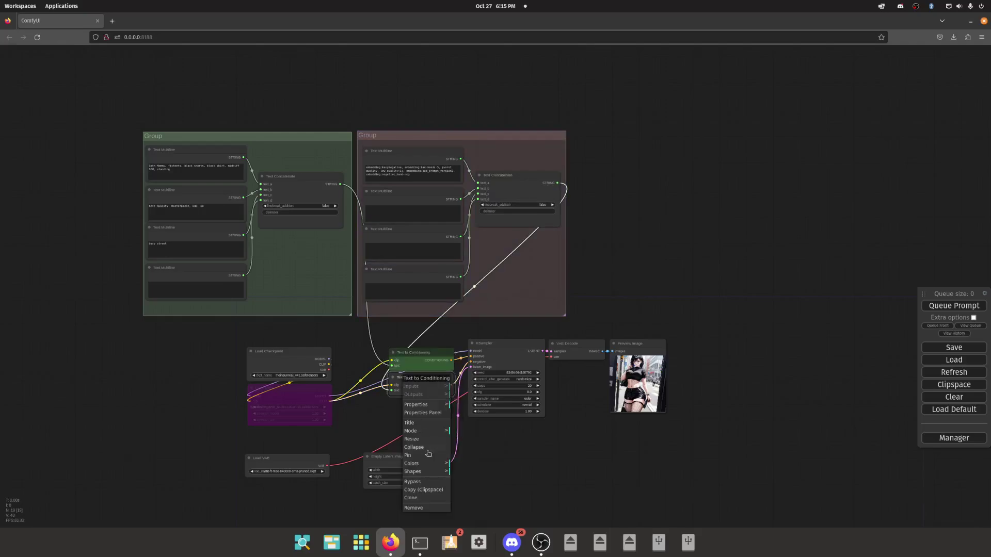
{"action": "left_click", "coordinate": [413, 463]}
{"action": "left_click", "coordinate": [474, 455]}
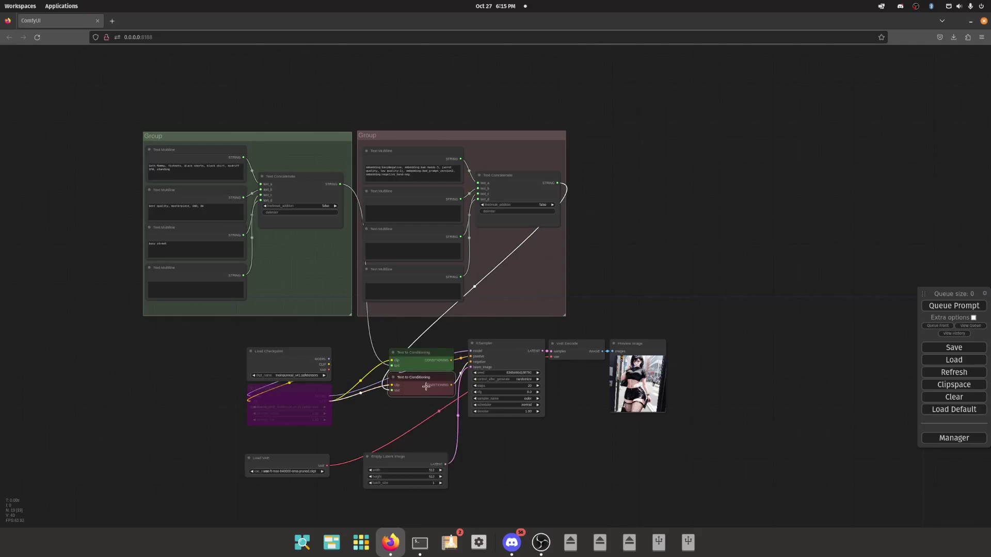
- Nudge both colored conditioning nodes slightly up and review the layout
{"action": "left_click_drag", "start_coordinate": [420, 365], "coordinate": [419, 358]}
{"action": "left_click_drag", "start_coordinate": [423, 391], "coordinate": [424, 385]}
{"action": "scroll", "coordinate": [423, 383], "scroll_direction": "up", "scroll_amount": 9}
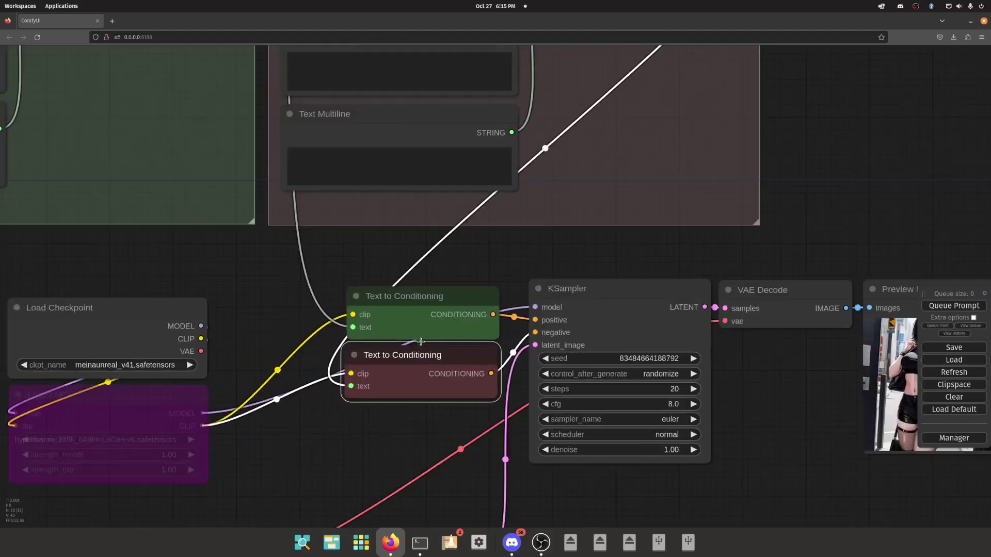
{"action": "scroll", "coordinate": [408, 362], "scroll_direction": "down", "scroll_amount": 5}
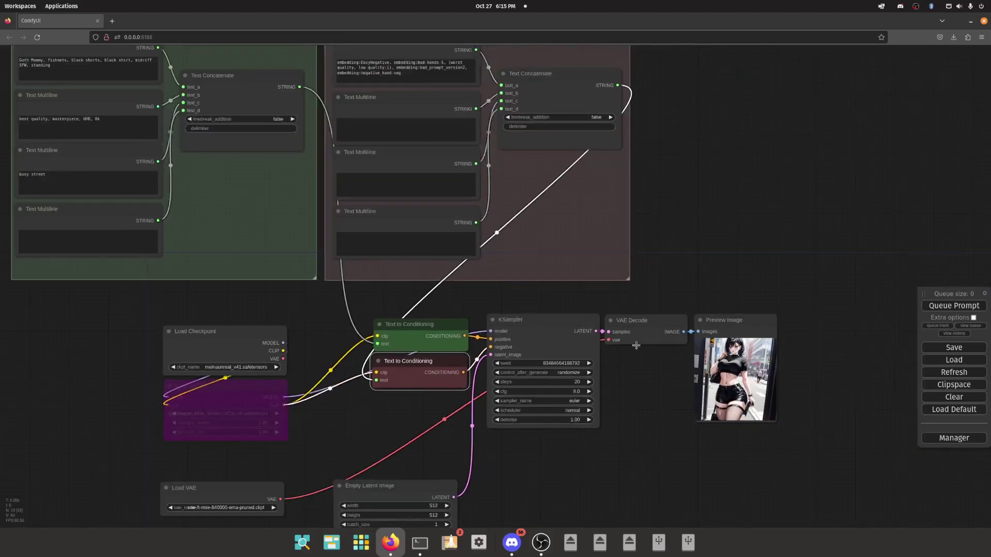
{"action": "scroll", "coordinate": [439, 354], "scroll_direction": "down", "scroll_amount": 5}
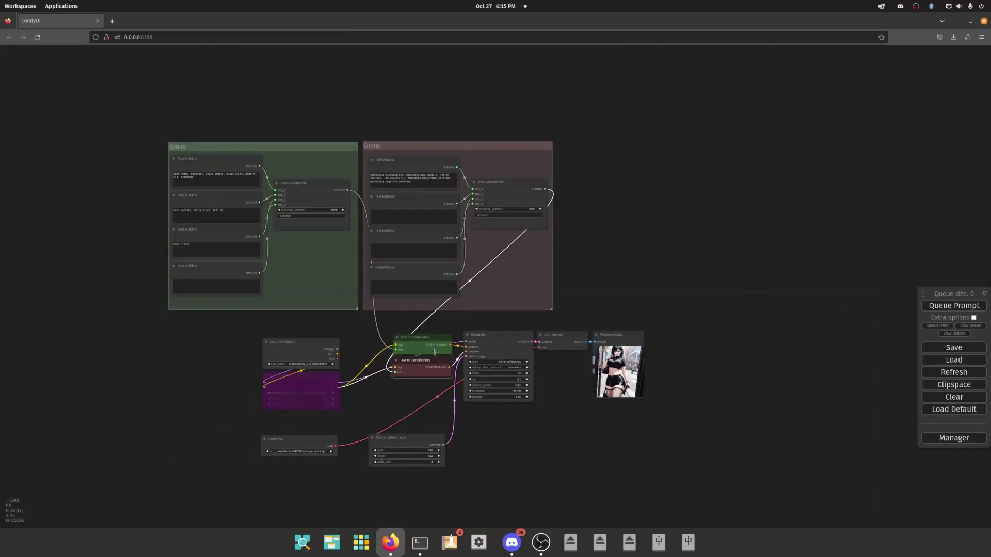
{"action": "scroll", "coordinate": [302, 395], "scroll_direction": "up", "scroll_amount": 15}
{"action": "scroll", "coordinate": [277, 325], "scroll_direction": "down", "scroll_amount": 10}
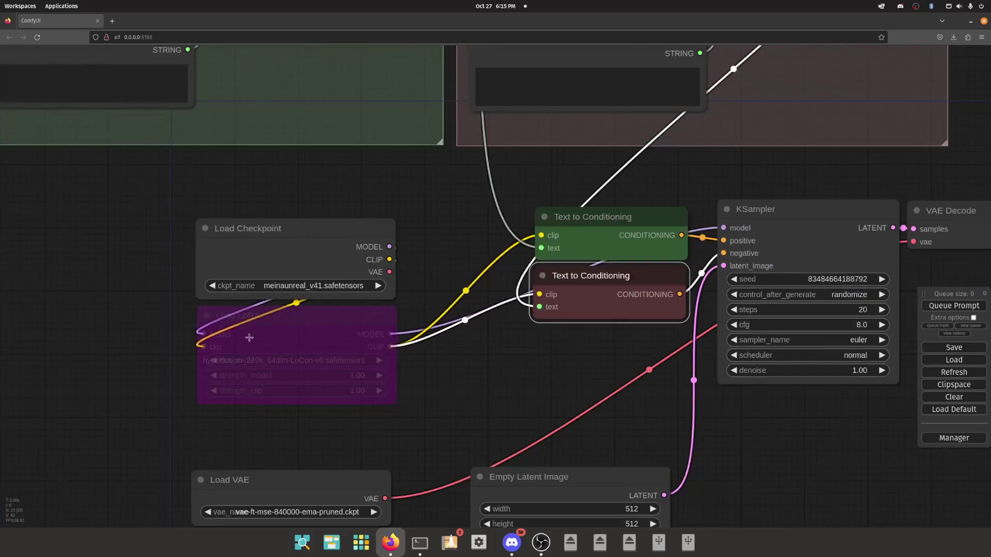
{"action": "scroll", "coordinate": [137, 360], "scroll_direction": "down", "scroll_amount": 4}
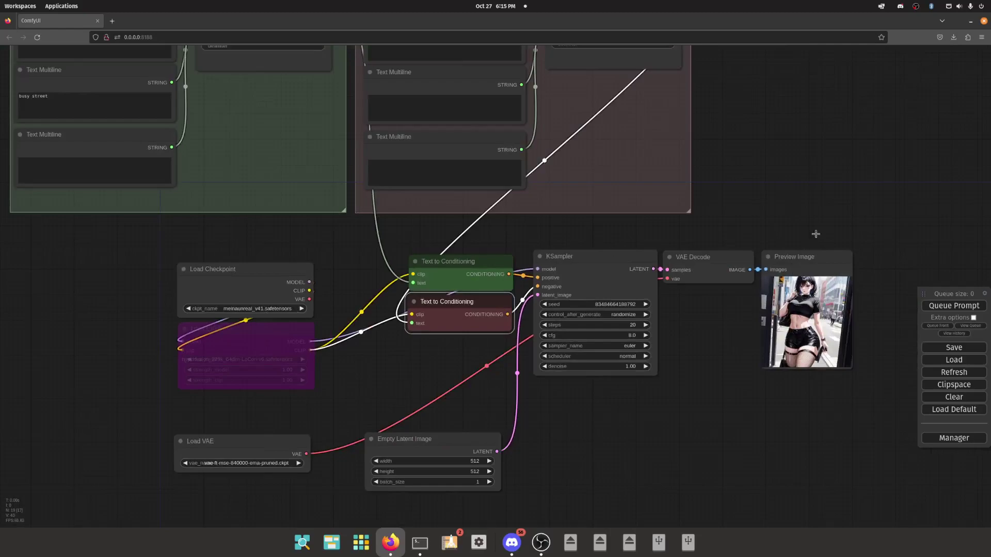
{"action": "left_click_drag", "start_coordinate": [823, 232], "coordinate": [810, 237]}
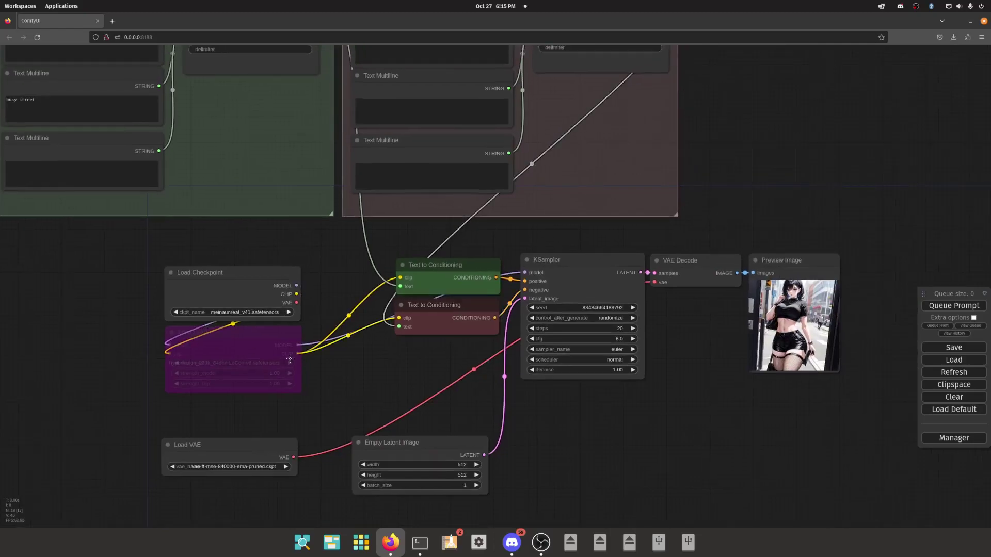
{"action": "left_click", "coordinate": [238, 338]}
{"action": "scroll", "coordinate": [191, 363], "scroll_direction": "down", "scroll_amount": 6}
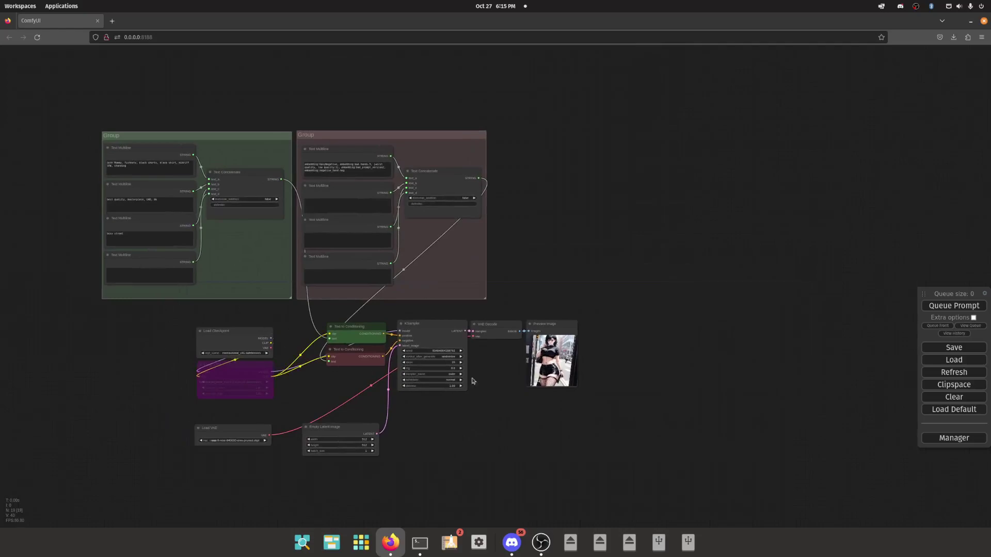
- Add a new empty group and place it above the conditioning nodes
{"action": "right_click", "coordinate": [487, 417]}
{"action": "left_click", "coordinate": [502, 419]}
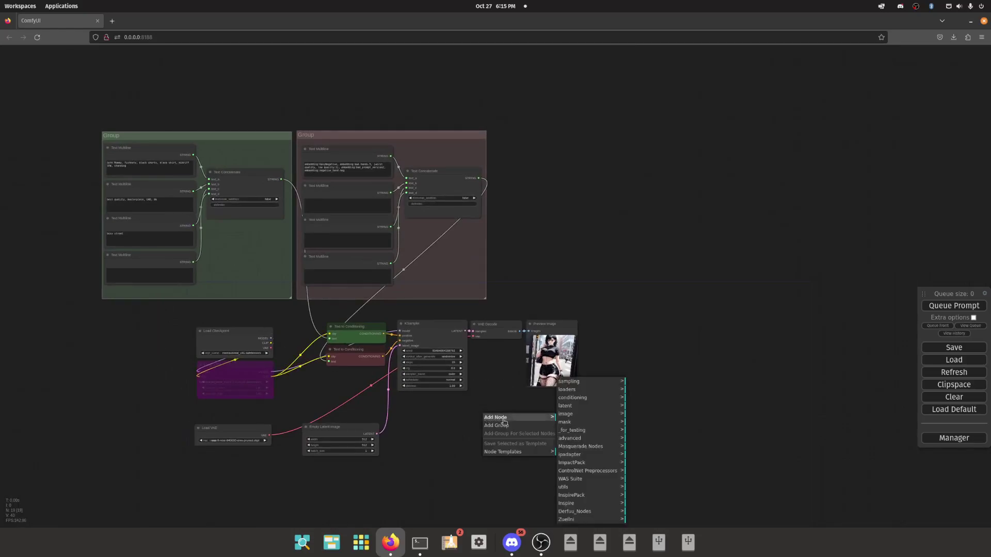
{"action": "left_click", "coordinate": [508, 426]}
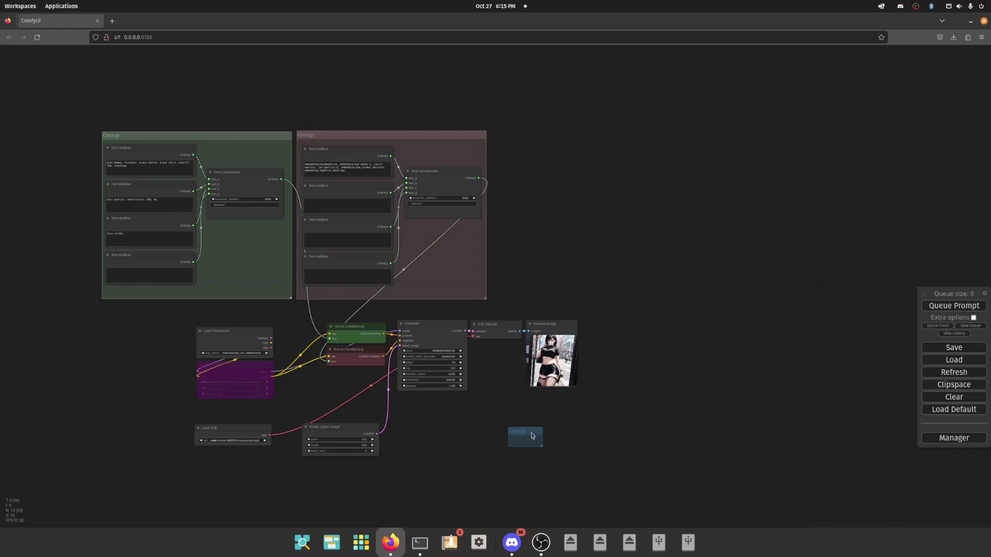
{"action": "left_click_drag", "start_coordinate": [531, 435], "coordinate": [588, 464]}
- Arrange Empty Latent Image, Preview Image and the green and red conditioning nodes inside the new group
{"action": "left_click_drag", "start_coordinate": [351, 430], "coordinate": [443, 400]}
{"action": "left_click_drag", "start_coordinate": [548, 371], "coordinate": [494, 391]}
{"action": "left_click_drag", "start_coordinate": [589, 459], "coordinate": [529, 436]}
{"action": "left_click_drag", "start_coordinate": [353, 332], "coordinate": [323, 325]}
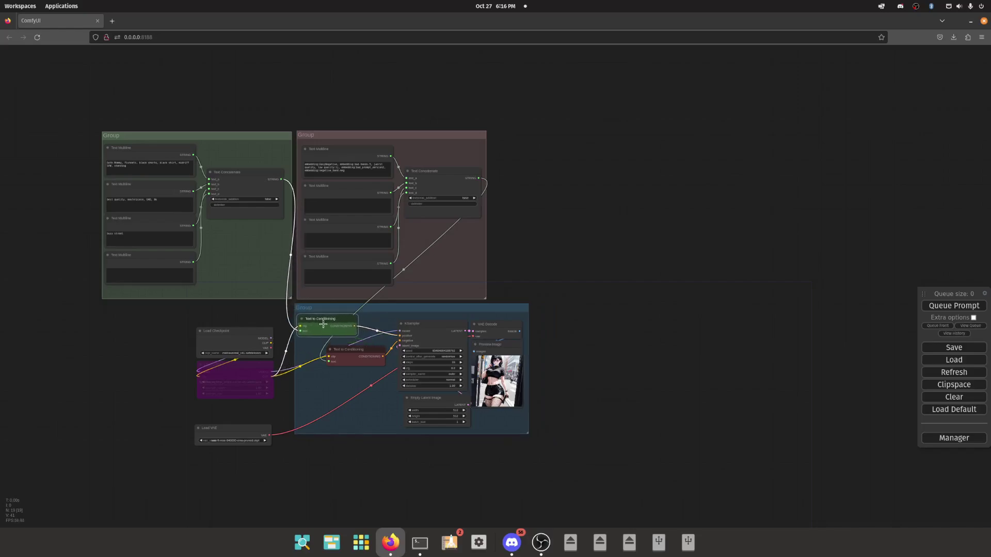
{"action": "left_click_drag", "start_coordinate": [343, 361], "coordinate": [314, 353]}
{"action": "left_click_drag", "start_coordinate": [433, 406], "coordinate": [326, 378]}
- Pull KSampler and VAE Decode in beside the conditioning nodes and shrink the blue group to fit
{"action": "left_click_drag", "start_coordinate": [421, 339], "coordinate": [390, 339]}
{"action": "left_click_drag", "start_coordinate": [327, 372], "coordinate": [322, 370]}
{"action": "left_click_drag", "start_coordinate": [383, 337], "coordinate": [374, 331]}
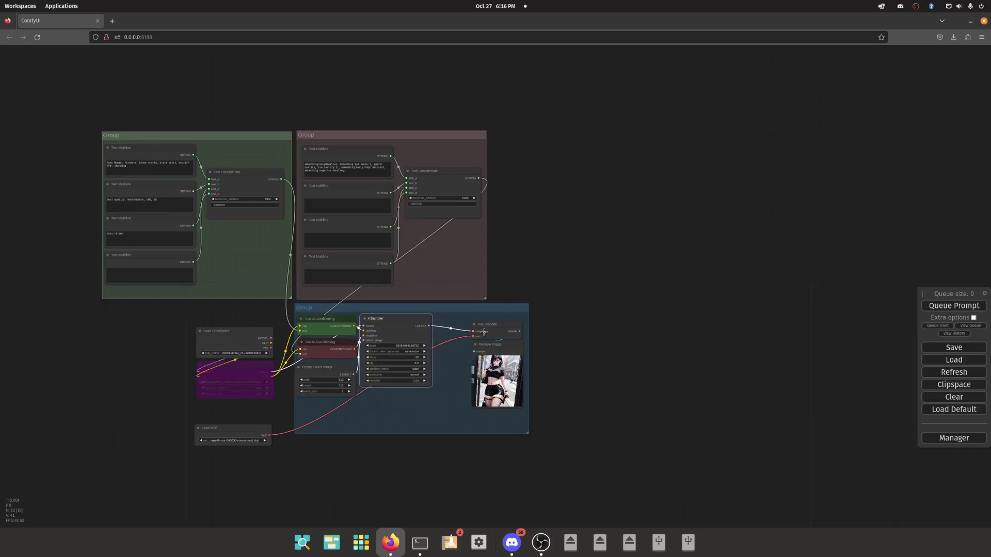
{"action": "left_click_drag", "start_coordinate": [487, 332], "coordinate": [458, 351]}
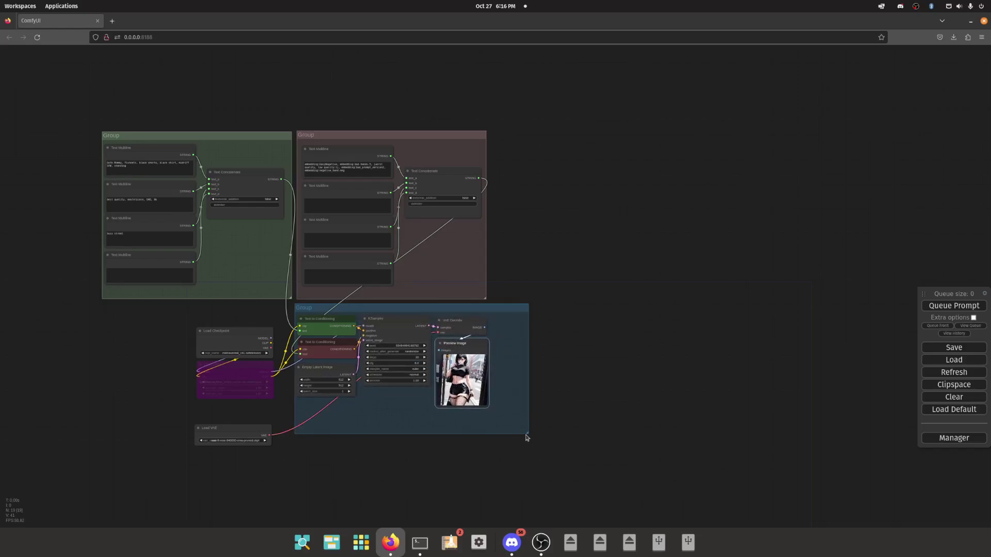
{"action": "left_click_drag", "start_coordinate": [527, 438], "coordinate": [501, 417]}
{"action": "right_click", "coordinate": [367, 312]}
- Retitle the blue sampling group from 'Group' to 'Base Gen'
{"action": "left_click", "coordinate": [393, 389]}
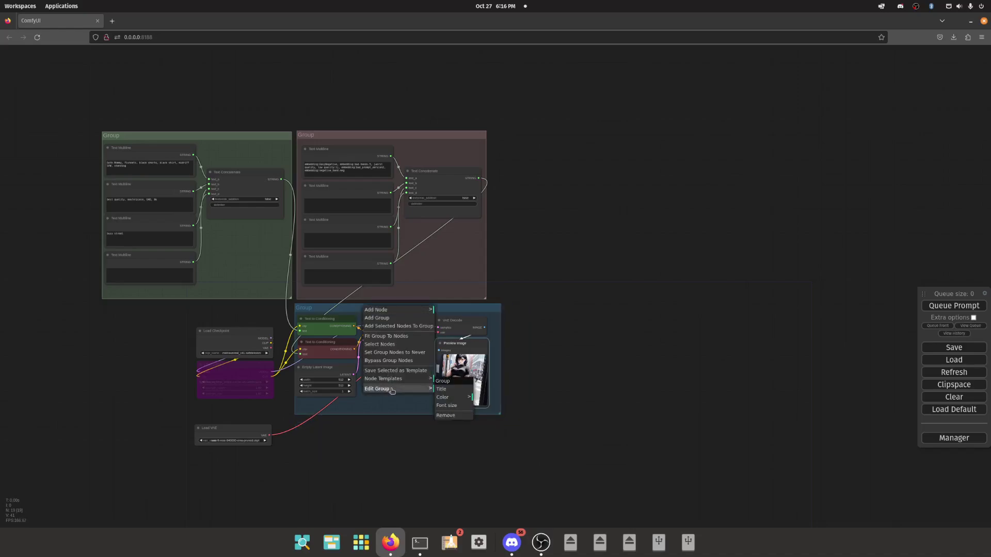
{"action": "left_click", "coordinate": [446, 391]}
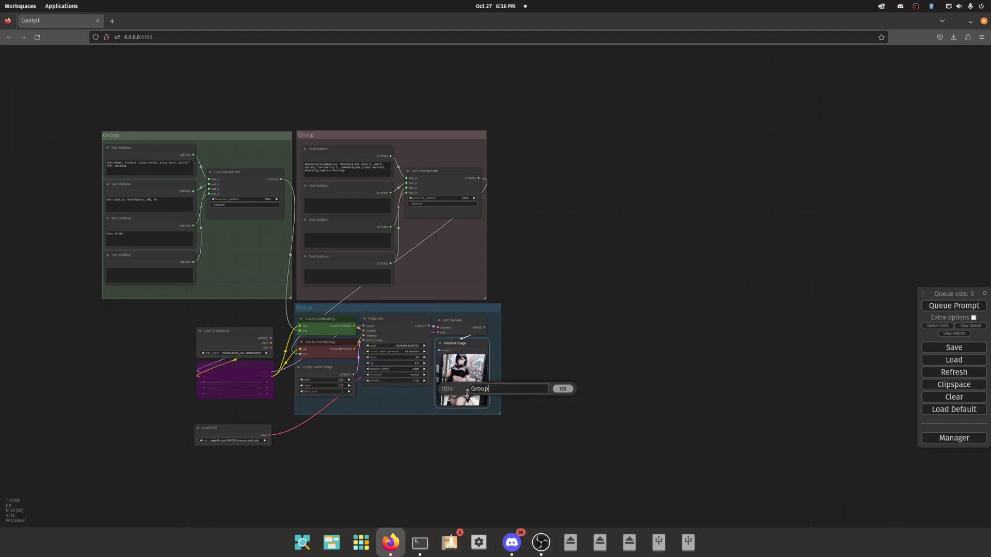
{"action": "double_click", "coordinate": [495, 391]}
{"action": "type", "text": "Base Gen"}
{"action": "key", "text": "Return"}
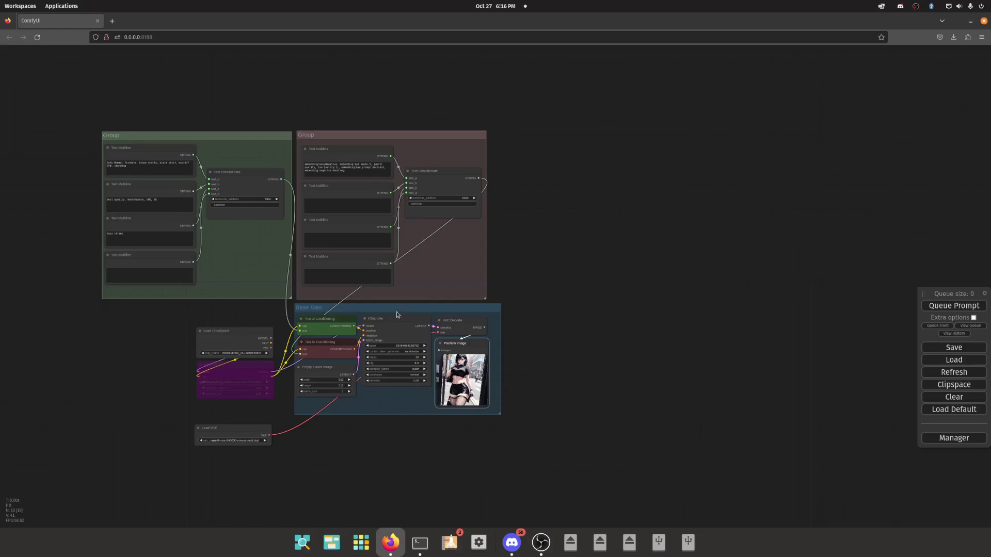
- Move the Load VAE node lower on the canvas to make room
{"action": "left_click_drag", "start_coordinate": [243, 428], "coordinate": [246, 483]}
{"action": "left_click_drag", "start_coordinate": [251, 433], "coordinate": [316, 354]}
{"action": "left_click_drag", "start_coordinate": [308, 409], "coordinate": [309, 430]}
{"action": "scroll", "coordinate": [294, 361], "scroll_direction": "up", "scroll_amount": 5}
- Clone the Load LoRA node twice, stacking three LoRA nodes vertically
{"action": "right_click", "coordinate": [303, 269]}
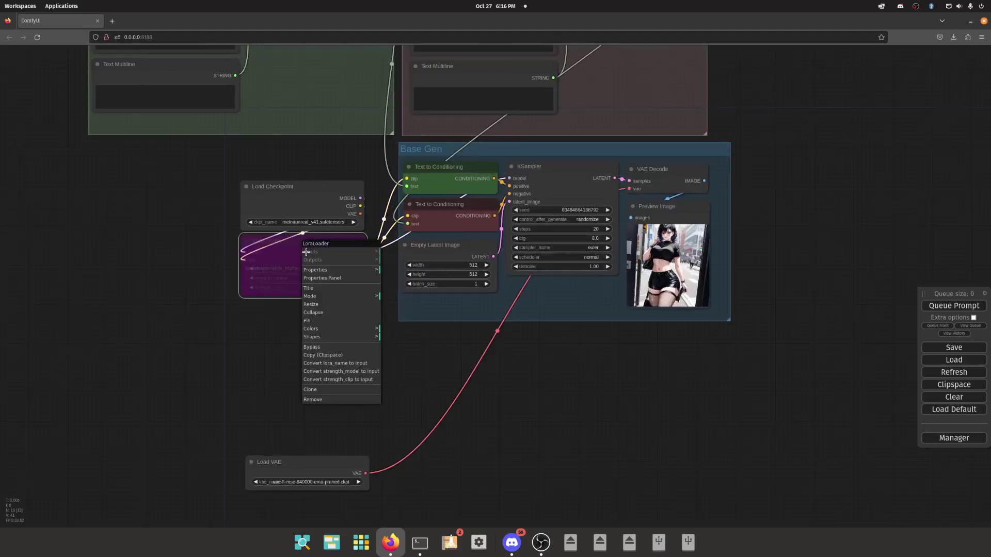
{"action": "left_click", "coordinate": [323, 383]}
{"action": "mouse_move", "coordinate": [308, 286]}
{"action": "left_mouse_down"}
{"action": "mouse_move", "coordinate": [290, 385]}
{"action": "mouse_move", "coordinate": [290, 377]}
{"action": "left_mouse_up"}
{"action": "right_click", "coordinate": [305, 316]}
{"action": "left_click", "coordinate": [330, 454]}
{"action": "left_click_drag", "start_coordinate": [290, 306], "coordinate": [281, 308]}
{"action": "left_click", "coordinate": [292, 246]}
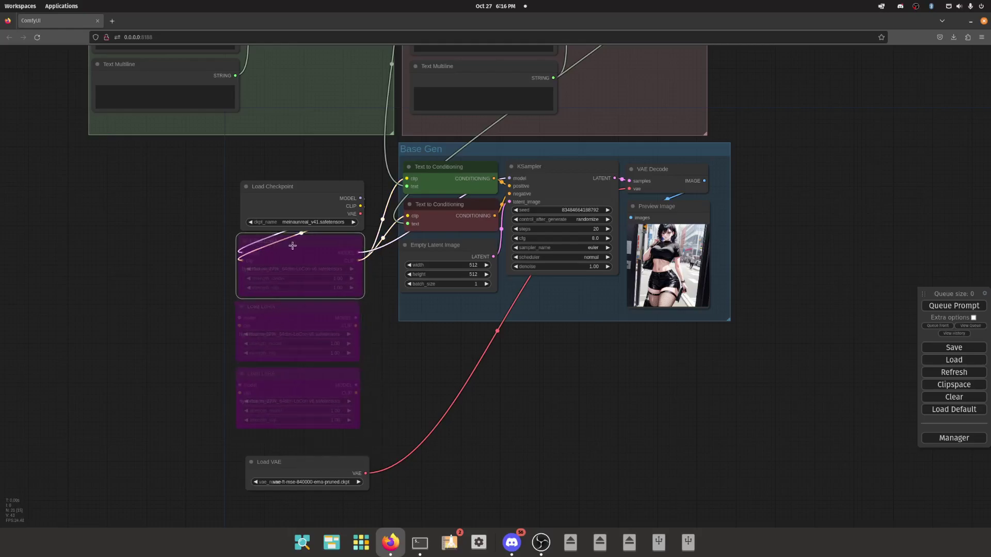
{"action": "left_click", "coordinate": [296, 314]}
{"action": "left_click", "coordinate": [295, 375]}
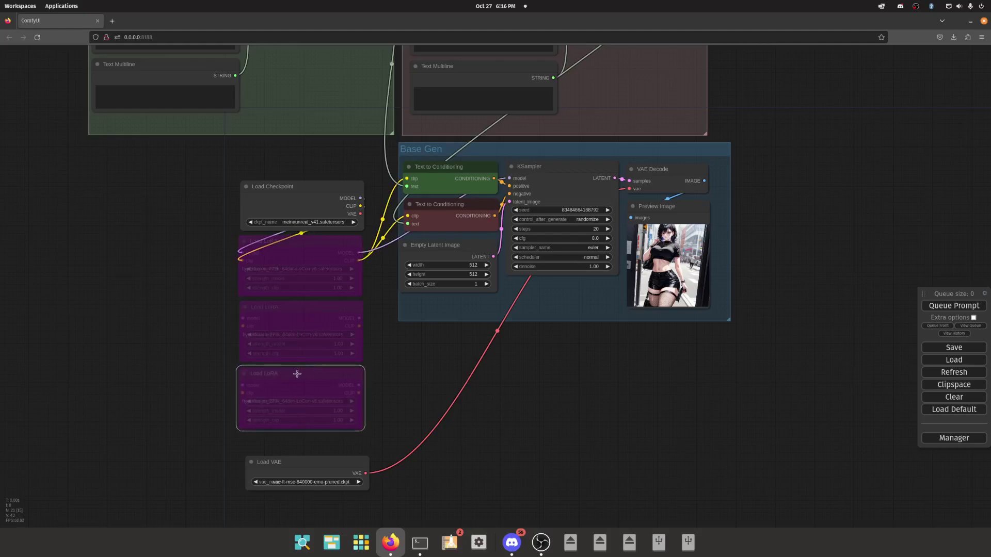
- Chain MODEL and CLIP through the three LoRAs, feeding the last CLIP to both conditioning nodes
{"action": "left_click_drag", "start_coordinate": [360, 253], "coordinate": [243, 318]}
{"action": "left_click_drag", "start_coordinate": [359, 259], "coordinate": [242, 324]}
{"action": "left_click_drag", "start_coordinate": [361, 319], "coordinate": [285, 394]}
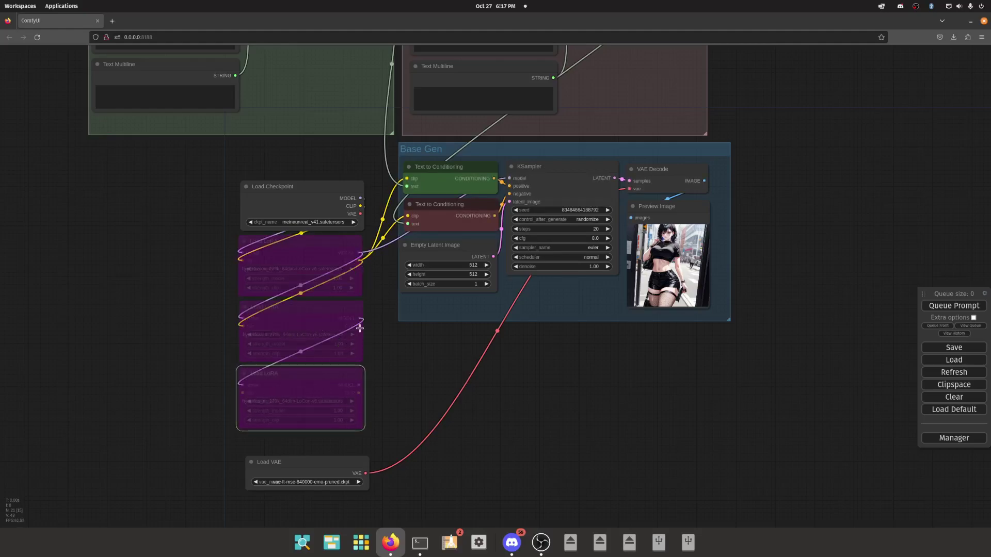
{"action": "left_click_drag", "start_coordinate": [359, 329], "coordinate": [511, 196]}
{"action": "left_click_drag", "start_coordinate": [359, 396], "coordinate": [407, 178]}
{"action": "left_click_drag", "start_coordinate": [363, 386], "coordinate": [428, 223]}
{"action": "right_click", "coordinate": [126, 232]}
- Add a new group holding Load Checkpoint and the LoRA nodes, sized snugly around them
{"action": "left_click", "coordinate": [139, 240]}
{"action": "left_click_drag", "start_coordinate": [171, 237], "coordinate": [376, 442]}
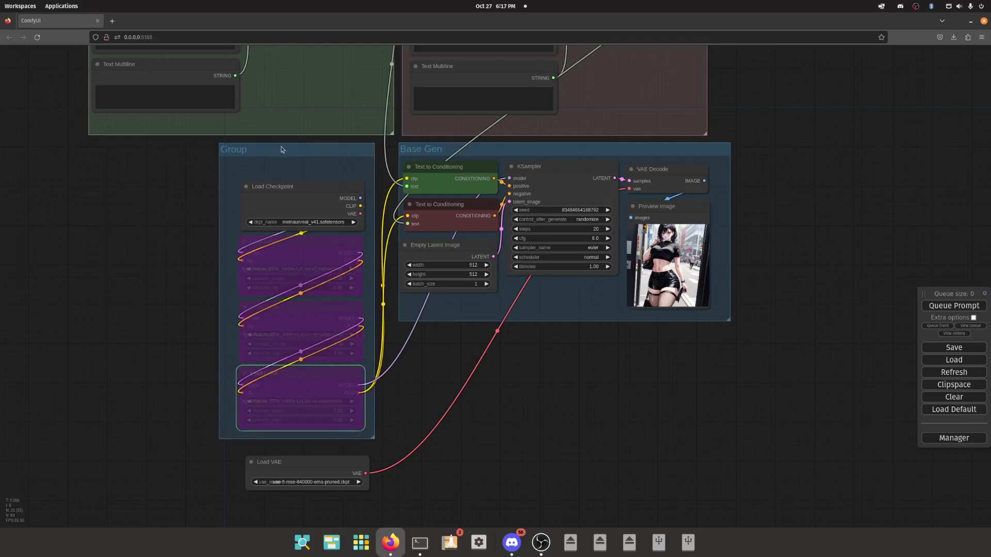
{"action": "left_click_drag", "start_coordinate": [283, 152], "coordinate": [150, 148]}
{"action": "left_click_drag", "start_coordinate": [170, 187], "coordinate": [151, 166]}
{"action": "left_click_drag", "start_coordinate": [154, 232], "coordinate": [141, 216]}
{"action": "left_click_drag", "start_coordinate": [179, 302], "coordinate": [166, 285]}
{"action": "left_click_drag", "start_coordinate": [183, 370], "coordinate": [169, 353]}
{"action": "left_click_drag", "start_coordinate": [240, 431], "coordinate": [214, 402]}
{"action": "left_click_drag", "start_coordinate": [5, 166], "coordinate": [64, 224]}
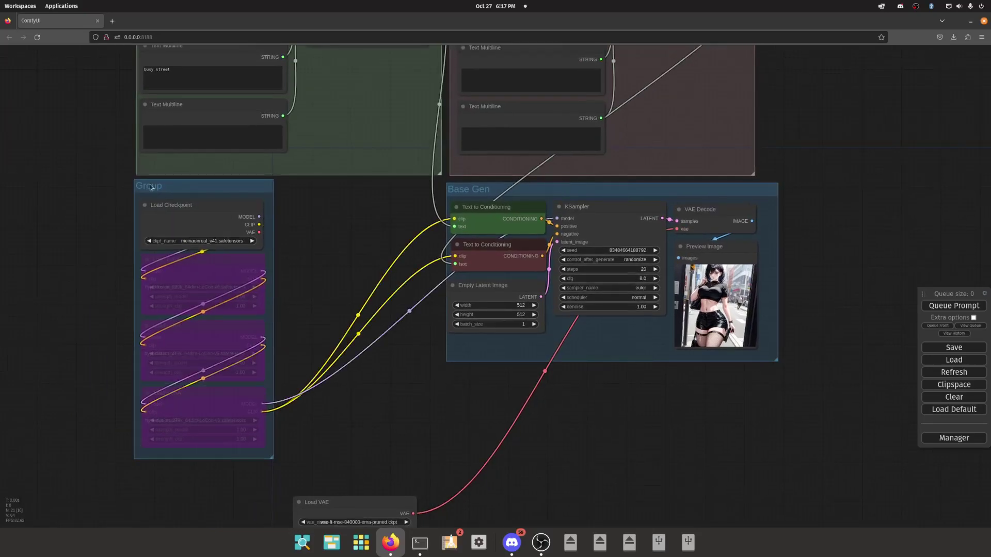
- Title the new group 'Model/LORA Stack'
{"action": "right_click", "coordinate": [148, 184]}
{"action": "left_click", "coordinate": [232, 272]}
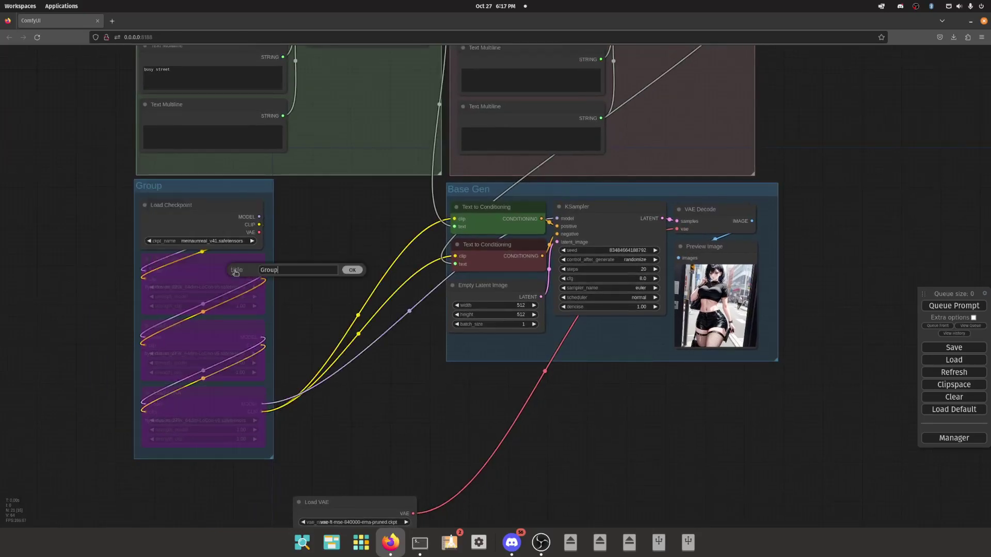
{"action": "key", "text": "ctrl+a"}
{"action": "type", "text": "Model/LORA Stack"}
{"action": "key", "text": "Return"}
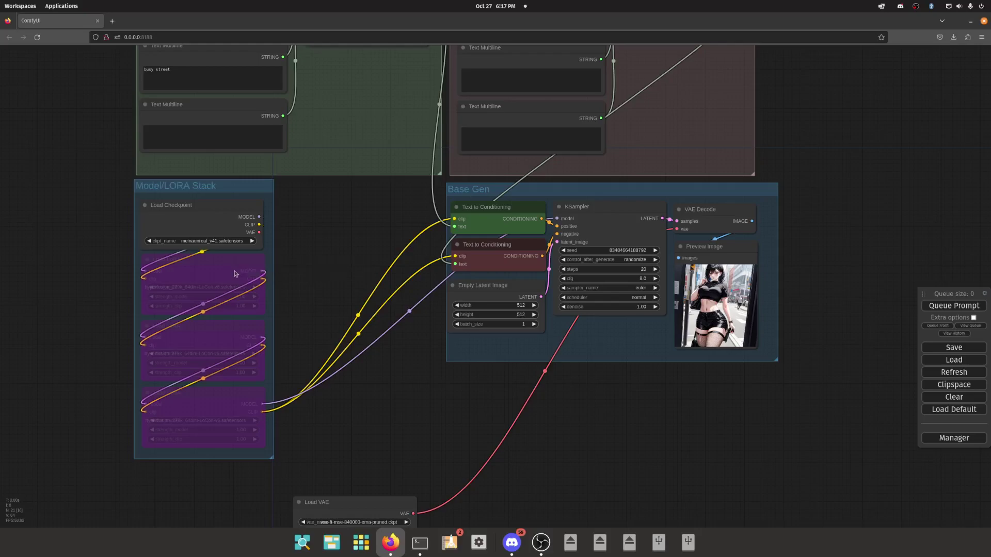
- Bring Load VAE into the Model/LORA Stack group and tighten the group around its nodes
{"action": "left_click_drag", "start_coordinate": [387, 471], "coordinate": [282, 383]}
{"action": "left_click_drag", "start_coordinate": [384, 383], "coordinate": [244, 333]}
{"action": "left_click_drag", "start_coordinate": [279, 379], "coordinate": [272, 362]}
{"action": "left_click_drag", "start_coordinate": [455, 317], "coordinate": [429, 448]}
- Nudge the Base Gen group slightly left and bring the green prompt group into view
{"action": "scroll", "coordinate": [351, 208], "scroll_direction": "down", "scroll_amount": 6}
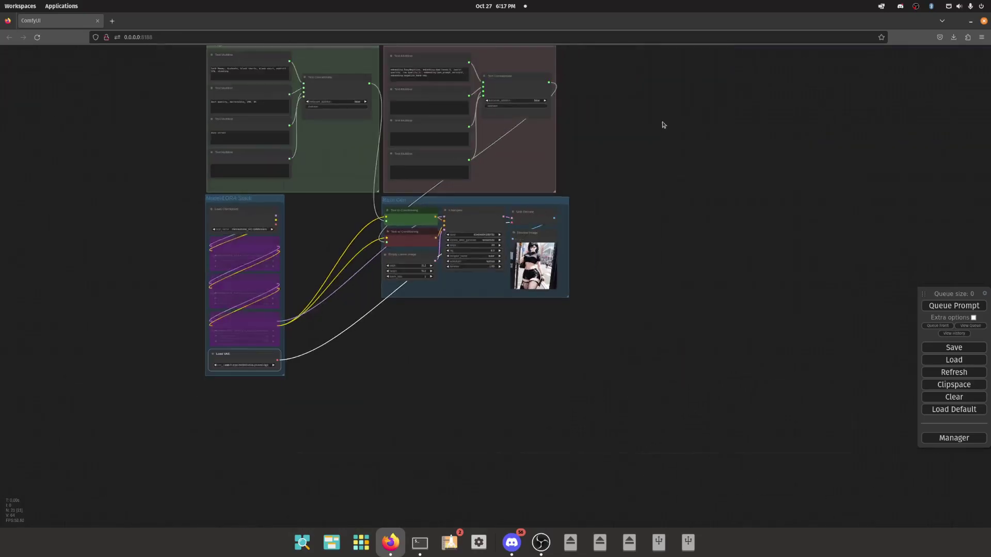
{"action": "left_click_drag", "start_coordinate": [664, 131], "coordinate": [681, 188]}
{"action": "mouse_move", "coordinate": [506, 267]}
{"action": "left_mouse_down"}
{"action": "mouse_move", "coordinate": [520, 283]}
{"action": "mouse_move", "coordinate": [650, 237]}
{"action": "mouse_move", "coordinate": [454, 279]}
{"action": "mouse_move", "coordinate": [494, 265]}
{"action": "left_mouse_up"}
{"action": "scroll", "coordinate": [208, 114], "scroll_direction": "up", "scroll_amount": 10}
{"action": "scroll", "coordinate": [173, 160], "scroll_direction": "down", "scroll_amount": 3}
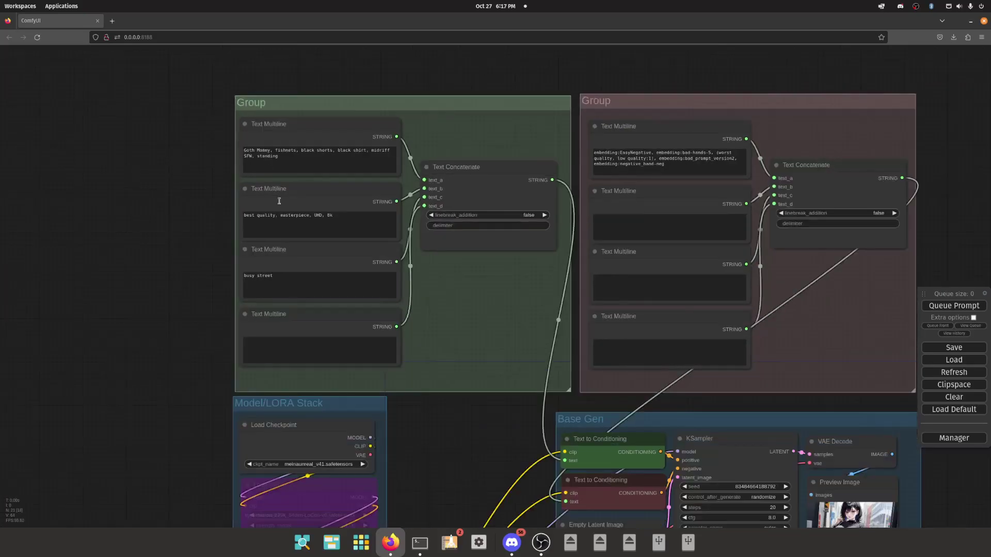
{"action": "left_click_drag", "start_coordinate": [713, 64], "coordinate": [553, 75]}
- Title the green positive-prompt group '+ Text'
{"action": "right_click", "coordinate": [314, 123]}
{"action": "left_click", "coordinate": [325, 200]}
{"action": "left_click", "coordinate": [402, 201]}
{"action": "key", "text": "ctrl+a"}
{"action": "key", "text": "BackSpace"}
{"action": "type", "text": "+ Text"}
{"action": "key", "text": "Return"}
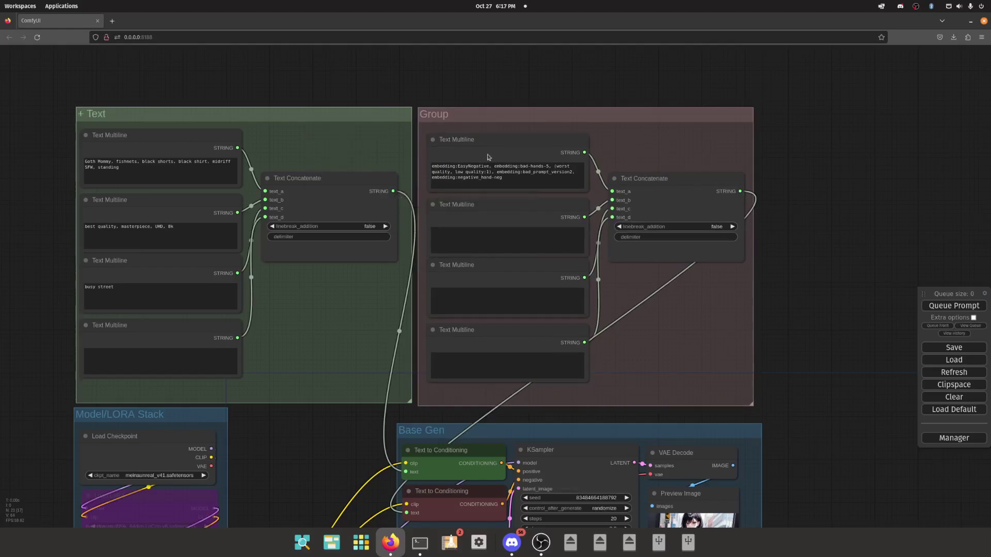
- Title the red negative-prompt group '- Text'
{"action": "right_click", "coordinate": [504, 145]}
{"action": "left_click", "coordinate": [558, 196]}
{"action": "left_click", "coordinate": [602, 192]}
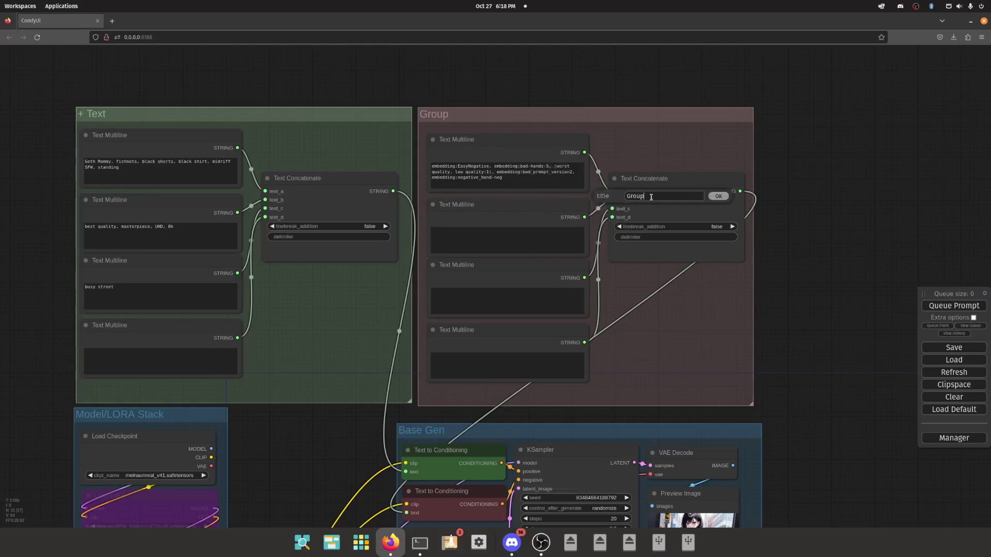
{"action": "key", "text": "ctrl+a"}
{"action": "type", "text": "- Text"}
{"action": "key", "text": "Return"}
- Shift the Base Gen group slightly up and to the right
{"action": "left_click_drag", "start_coordinate": [835, 350], "coordinate": [791, 165]}
{"action": "scroll", "coordinate": [745, 211], "scroll_direction": "down", "scroll_amount": 2}
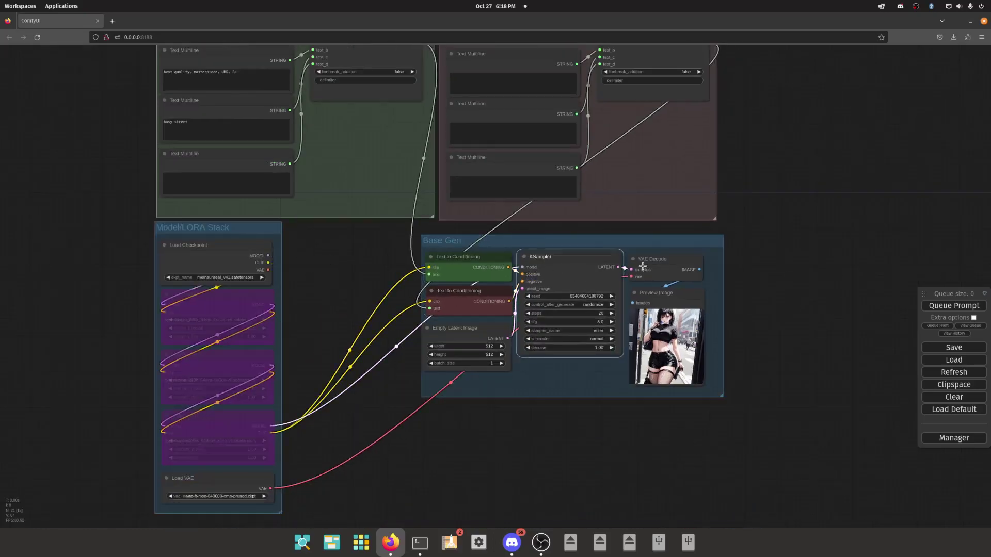
{"action": "left_click", "coordinate": [666, 294]}
{"action": "scroll", "coordinate": [704, 311], "scroll_direction": "up", "scroll_amount": 10}
{"action": "scroll", "coordinate": [706, 330], "scroll_direction": "down", "scroll_amount": 5}
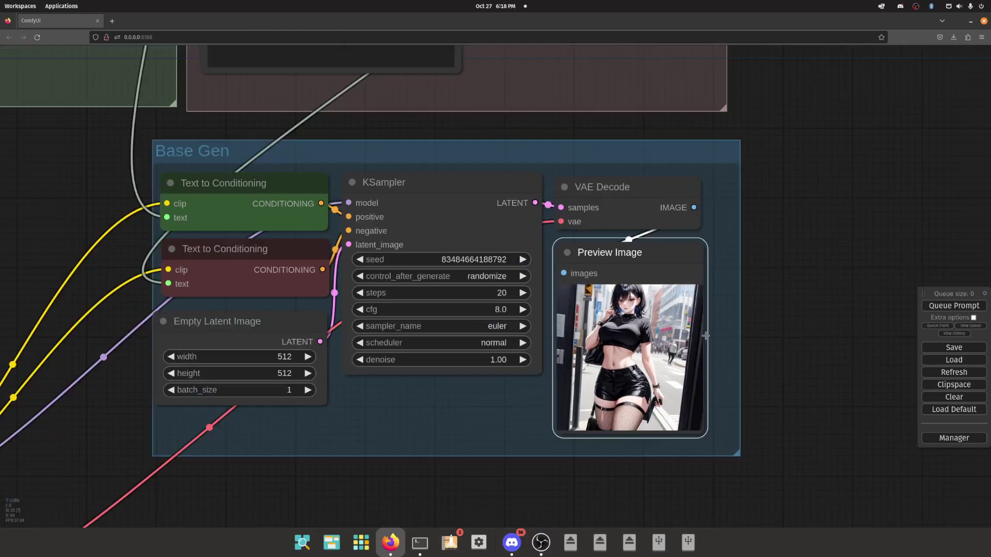
{"action": "scroll", "coordinate": [655, 312], "scroll_direction": "down", "scroll_amount": 6}
{"action": "left_click_drag", "start_coordinate": [528, 231], "coordinate": [552, 222]}
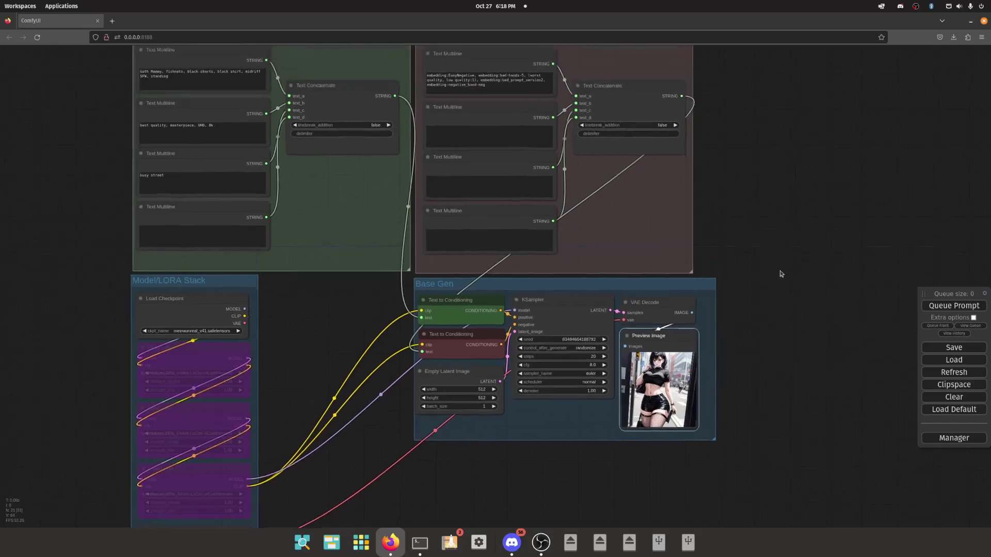
- Zoom in and out to inspect the goth street preview image in Base Gen
{"action": "scroll", "coordinate": [765, 280], "scroll_direction": "down", "scroll_amount": 6}
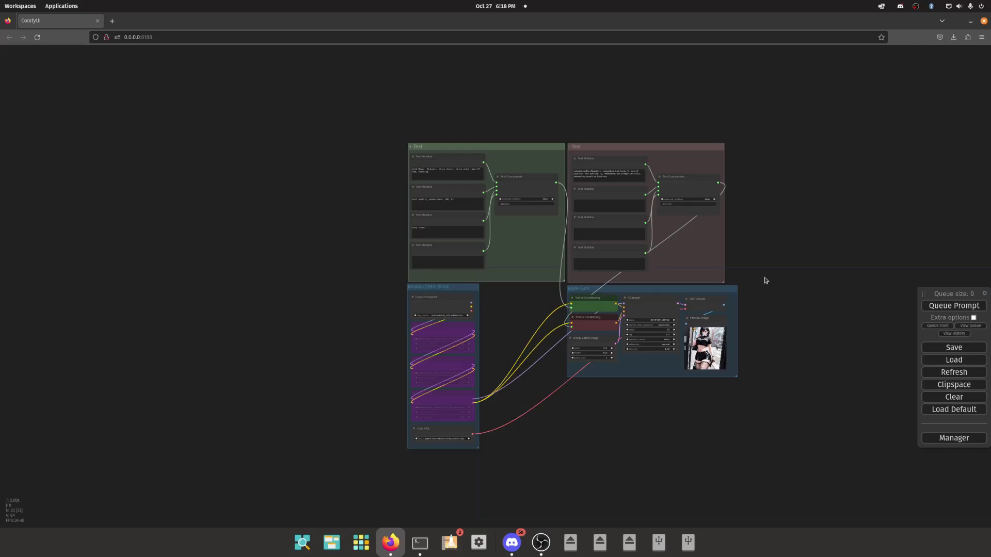
{"action": "scroll", "coordinate": [764, 280], "scroll_direction": "up", "scroll_amount": 6}
{"action": "left_click_drag", "start_coordinate": [752, 289], "coordinate": [686, 202]}
{"action": "scroll", "coordinate": [619, 275], "scroll_direction": "up", "scroll_amount": 10}
{"action": "scroll", "coordinate": [619, 276], "scroll_direction": "up", "scroll_amount": 1}
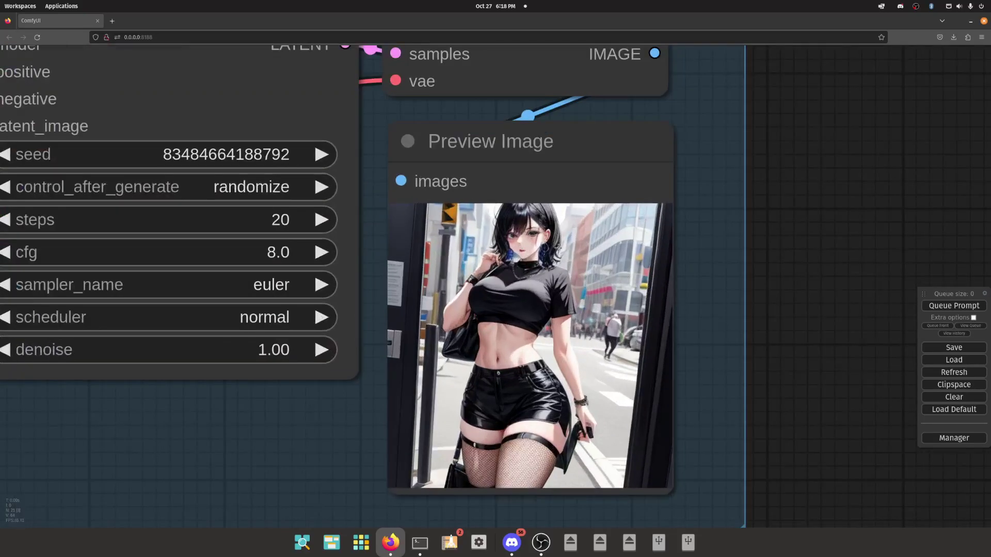
{"action": "scroll", "coordinate": [562, 250], "scroll_direction": "down", "scroll_amount": 1}
{"action": "scroll", "coordinate": [494, 223], "scroll_direction": "down", "scroll_amount": 9}
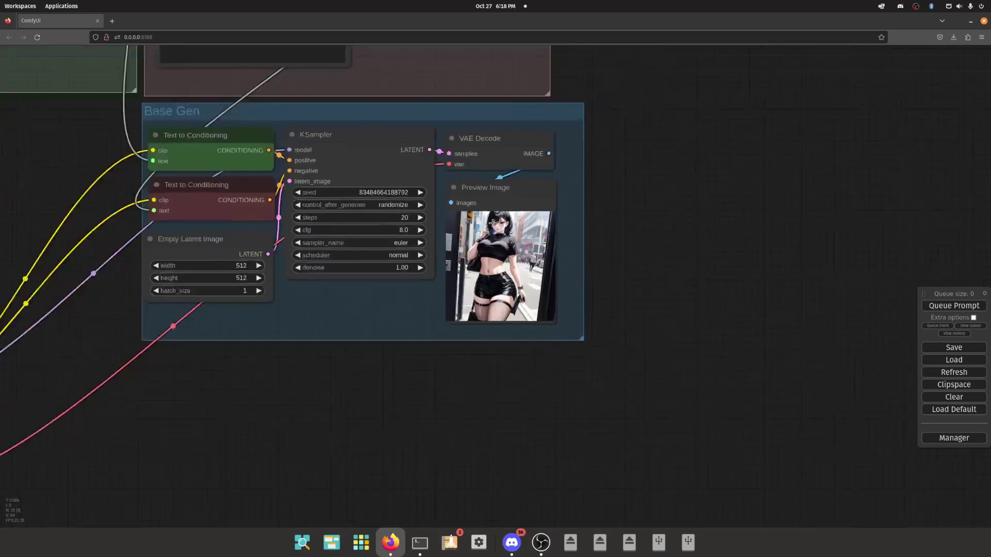
{"action": "scroll", "coordinate": [493, 223], "scroll_direction": "down", "scroll_amount": 2}
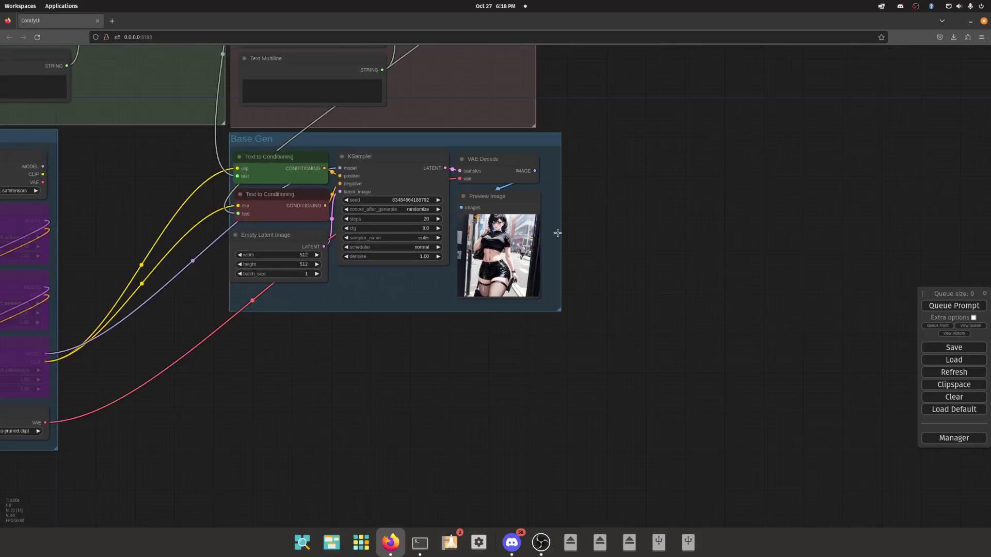